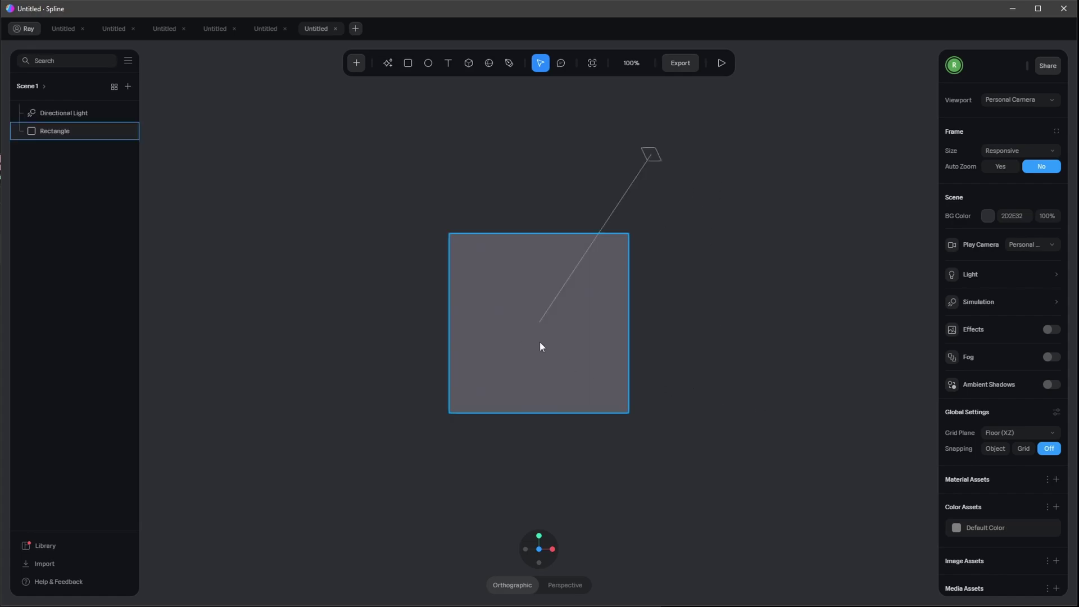
Delete the default rectangle and switch the view to perspective with the floor grid.
left_click(540, 346)
key("Delete")
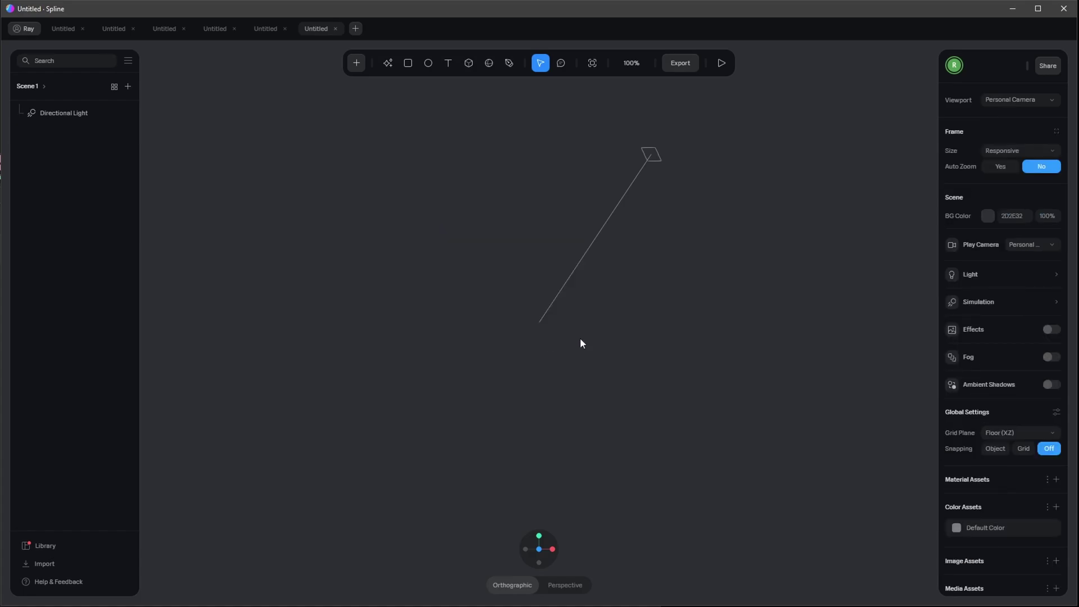
left_click(575, 585)
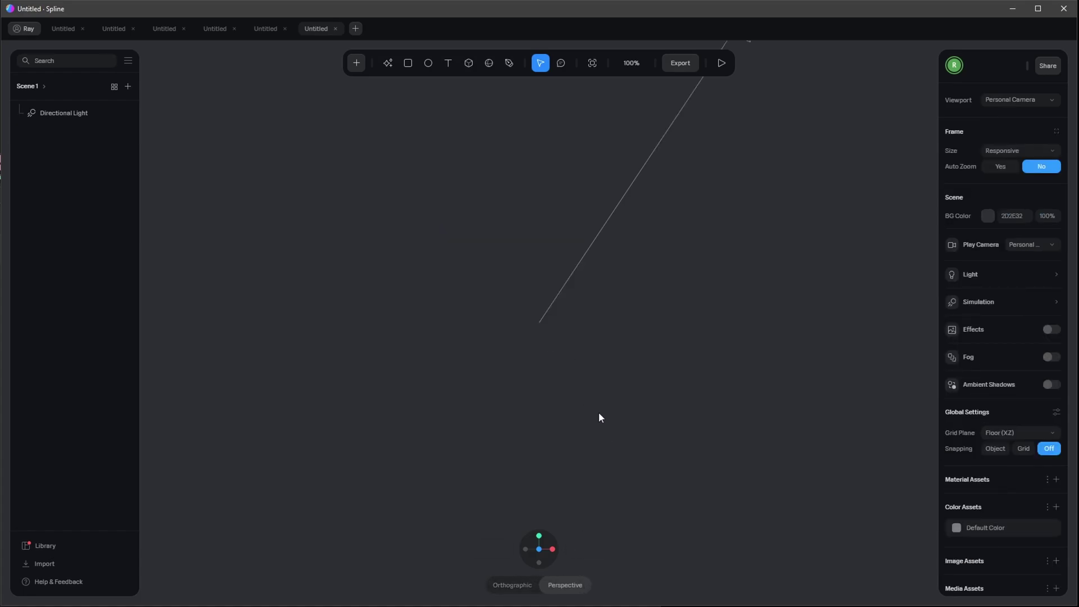
Place a cube at position 0, 0, 0 sized 100 × 200 × 25.
left_click(469, 64)
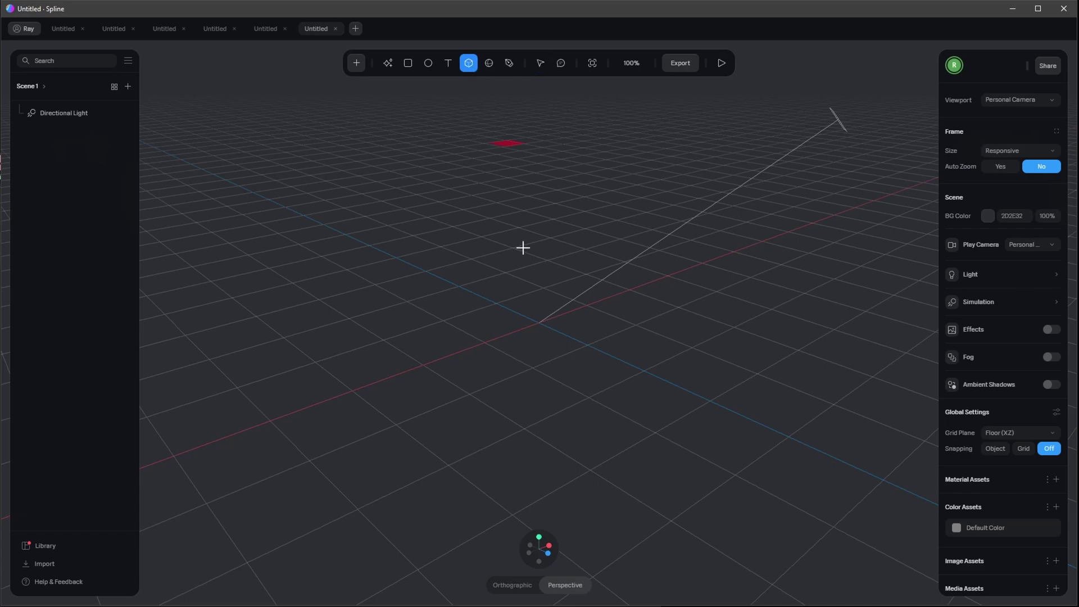
left_click(952, 143)
left_click(997, 193)
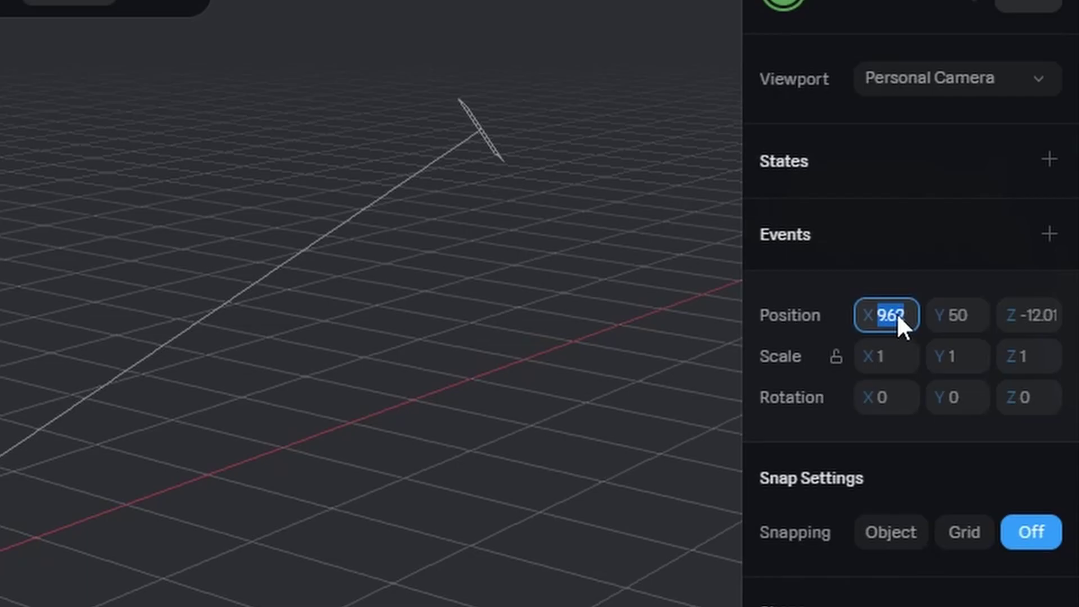
type("0")
key("Tab")
type("0")
key("Tab")
type("0")
key("Return")
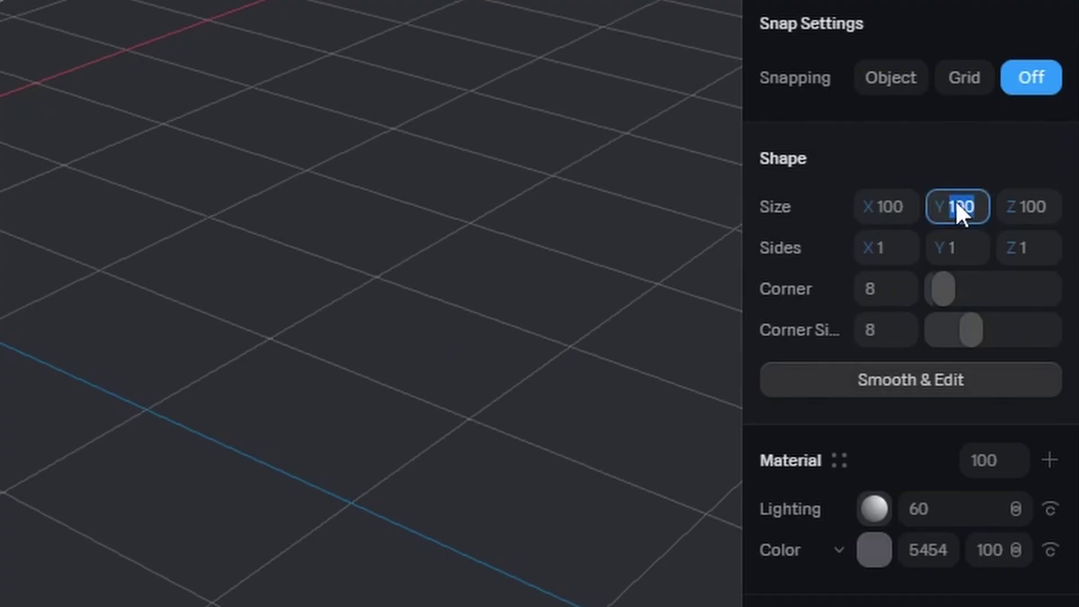
type("0")
key("Tab")
type("25")
key("Return")
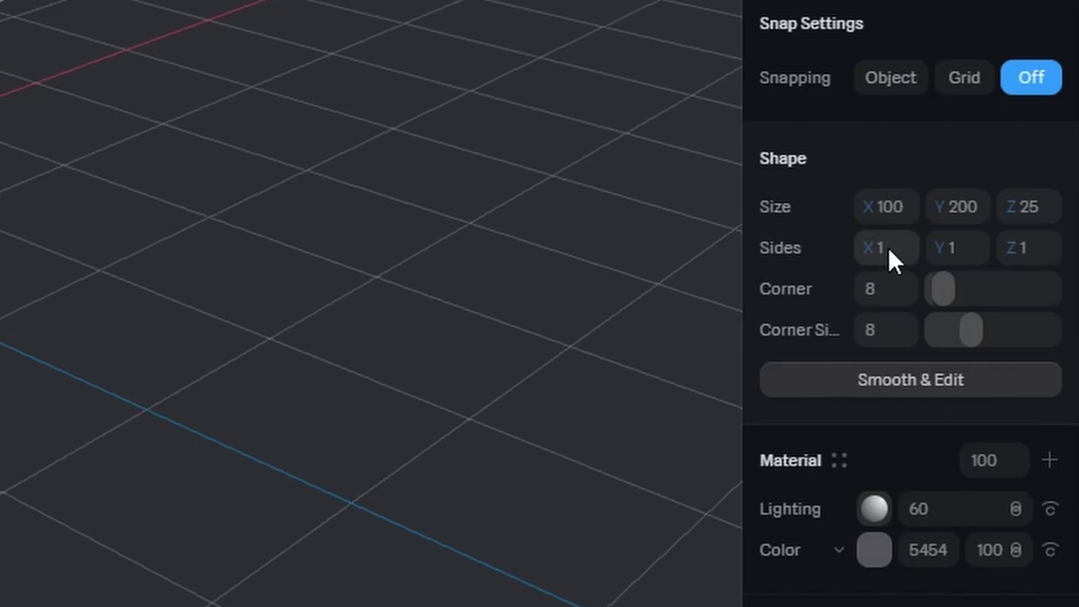
Give the cube 2 × 2 sides, corner 0 and corner size 1.
left_click(993, 339)
type("2")
key("Tab")
type("2")
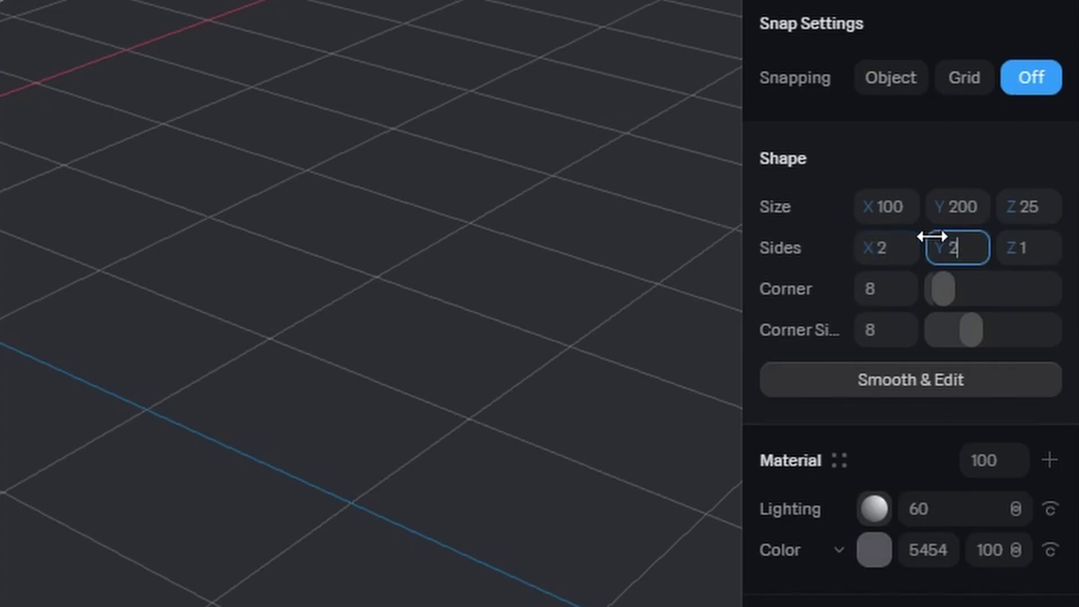
key("Return")
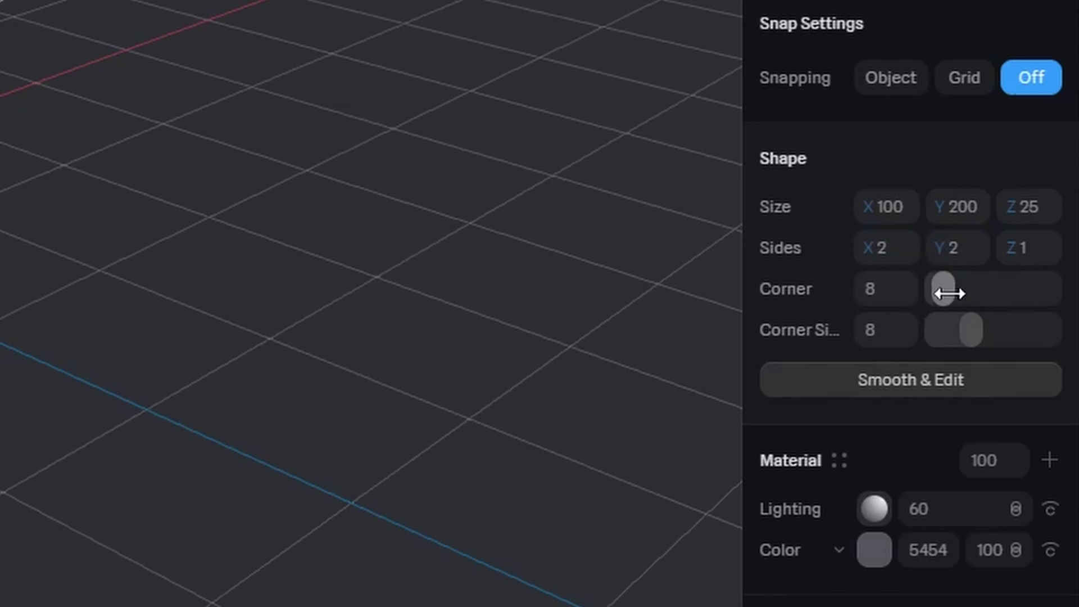
left_click_drag(944, 292, 831, 294)
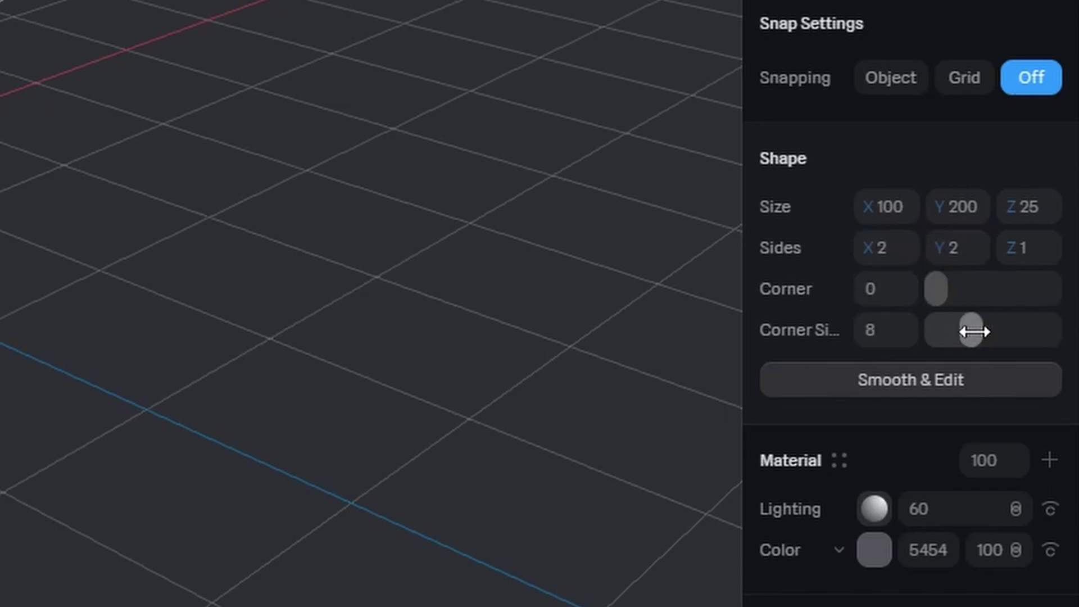
left_click_drag(976, 330, 826, 349)
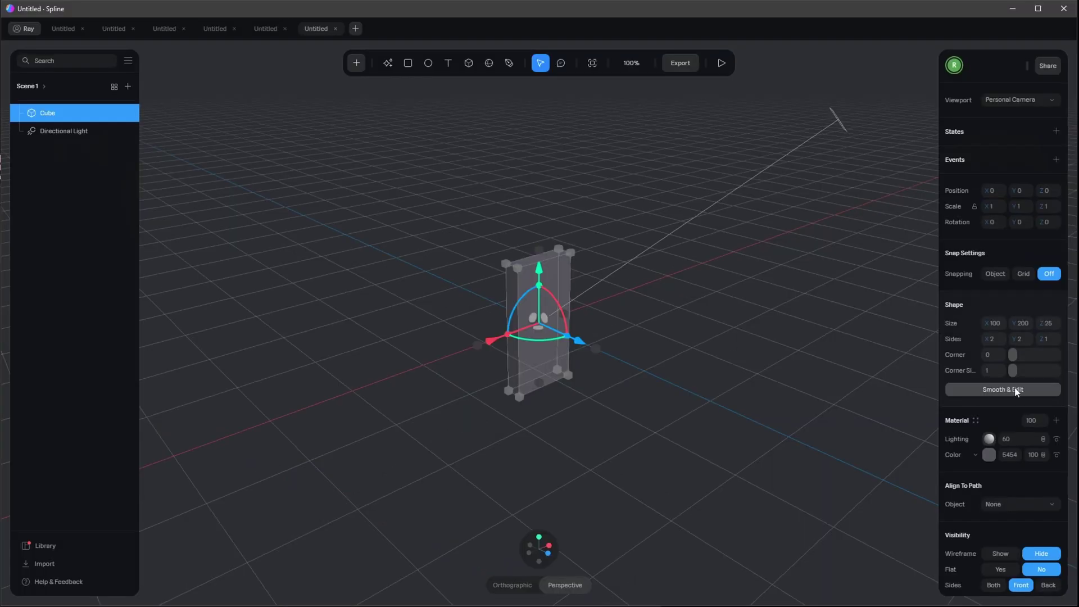
Convert the slab to an editable mesh with subdivision level 0.
left_click(958, 389)
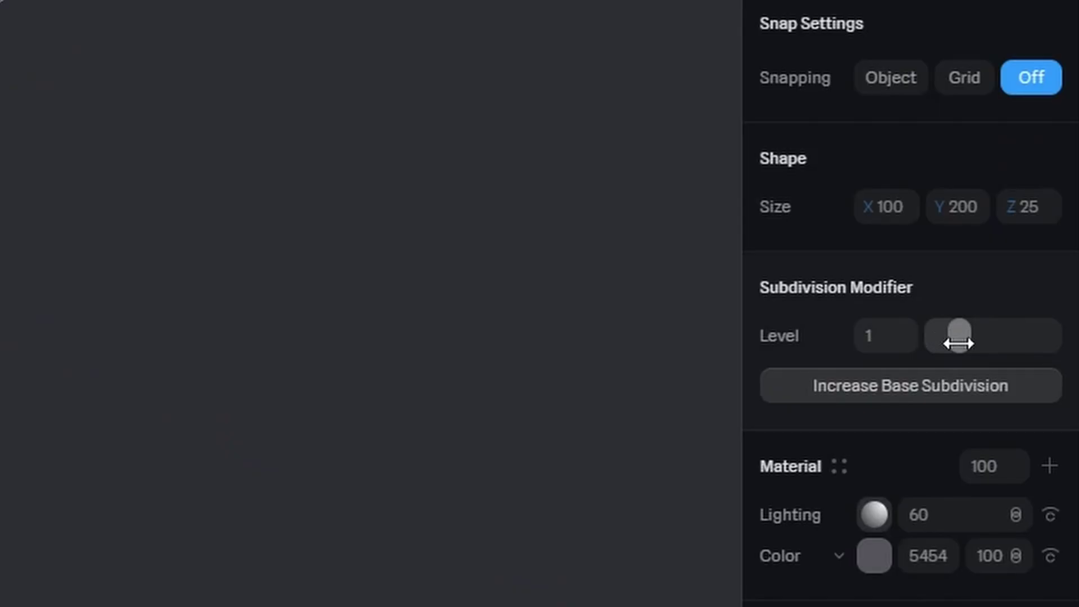
left_click_drag(958, 337, 818, 318)
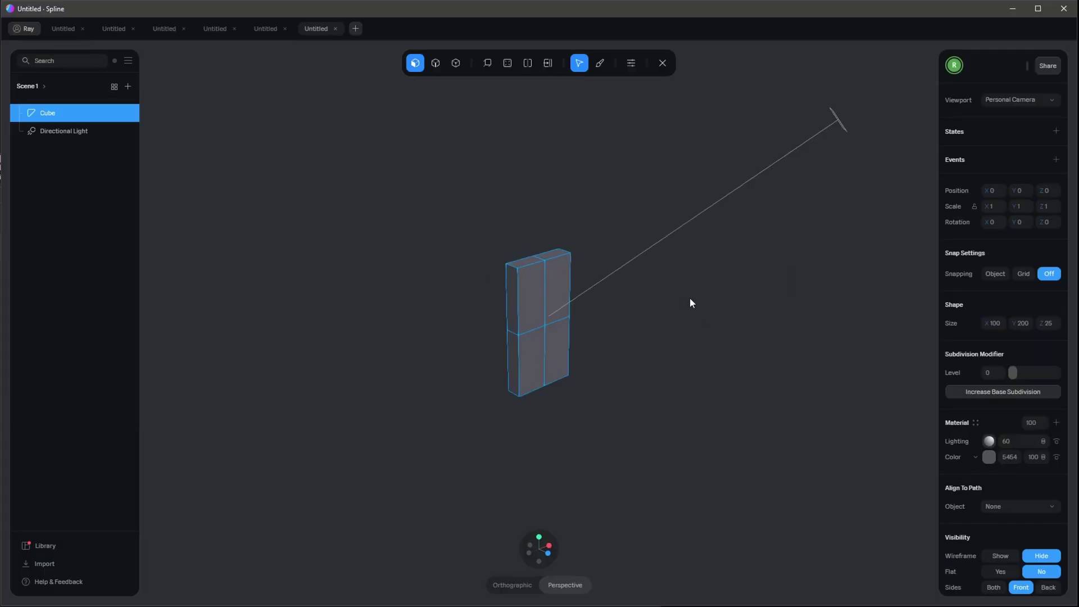
left_click_drag(741, 354, 685, 338, "alt")
scroll(689, 339, "up", 5)
left_click_drag(787, 348, 747, 345, "alt")
In edge mode and front view, pull the slab's top edge up into a peak.
left_click(435, 63)
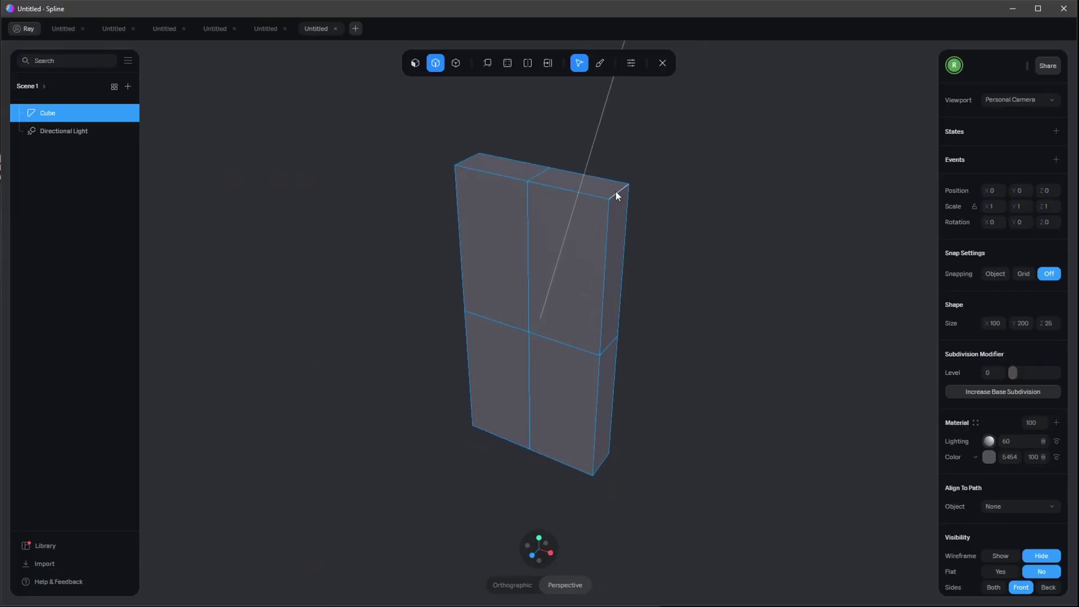
left_click(618, 191)
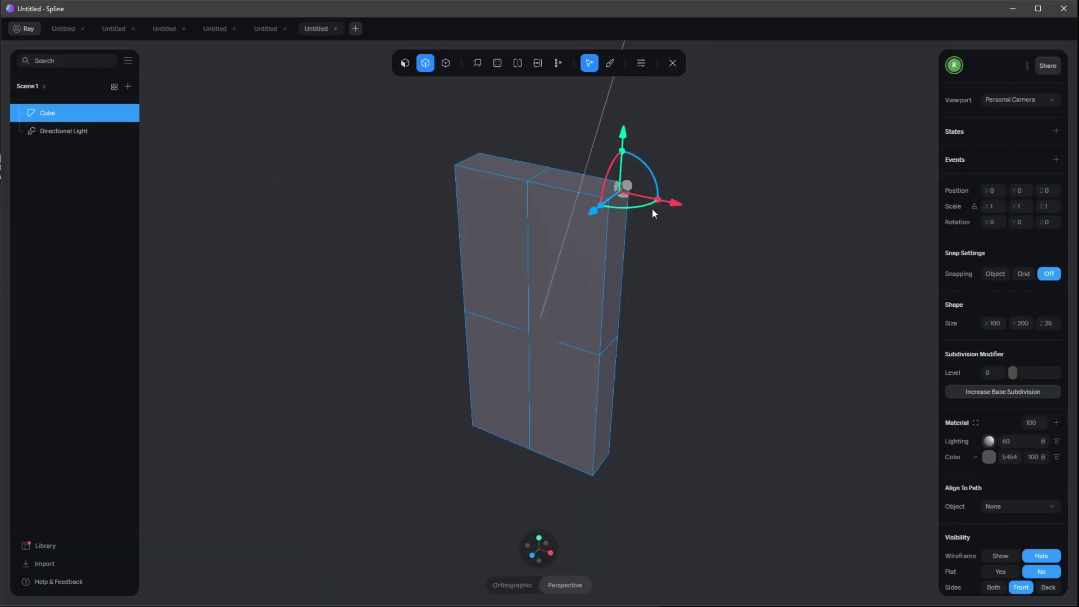
left_click(467, 160)
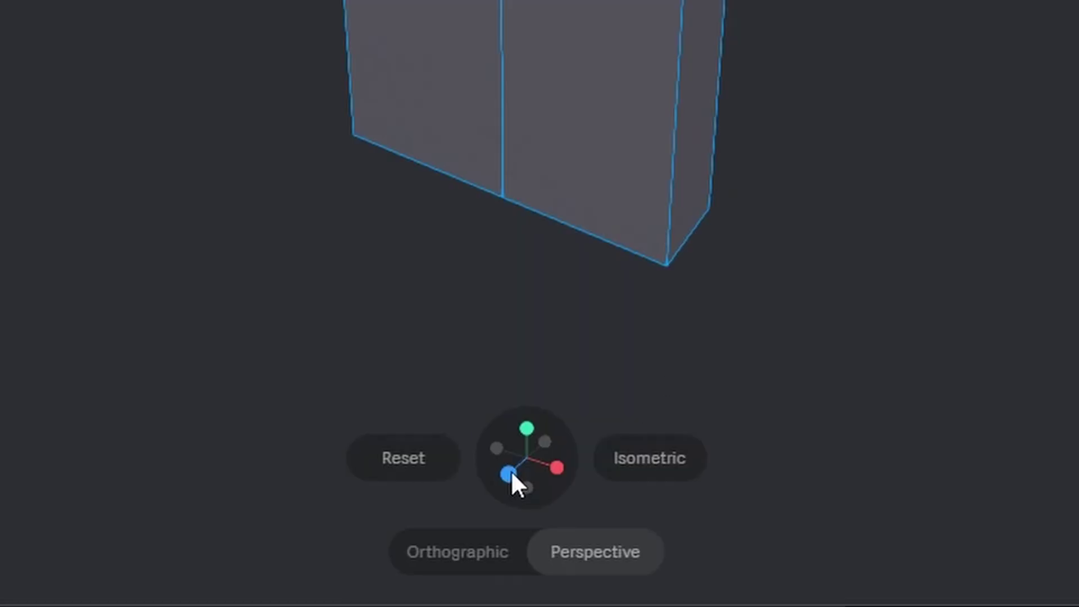
left_click(533, 556)
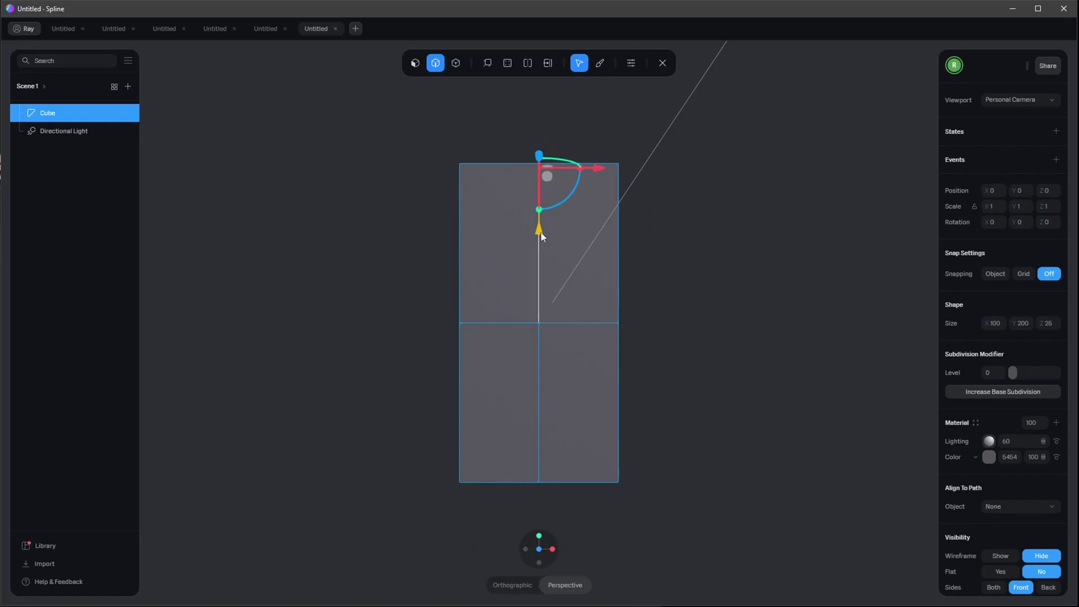
left_click_drag(541, 231, 546, 322)
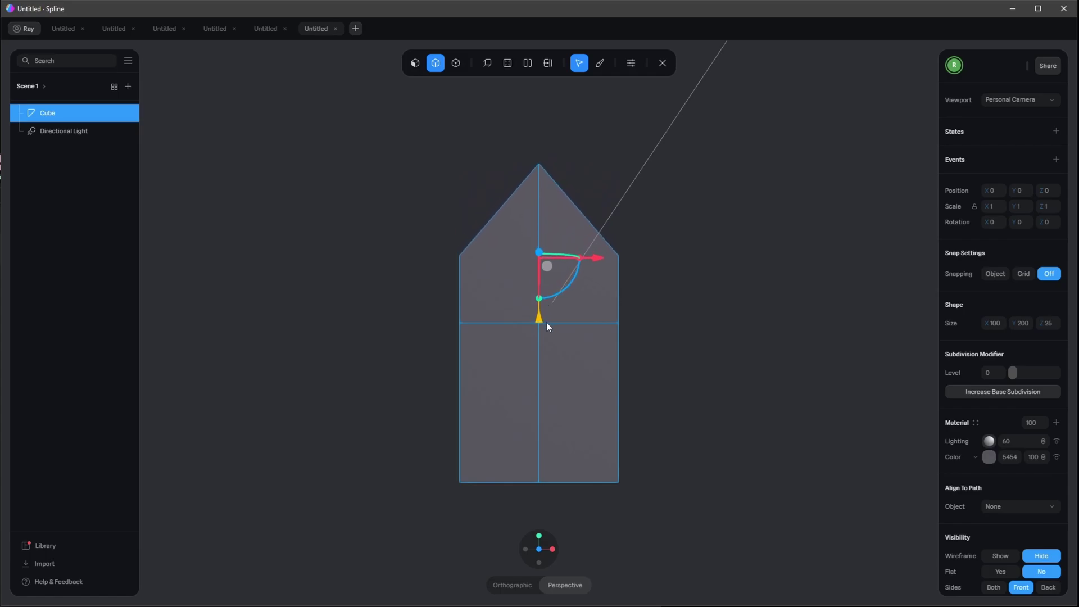
Pull the slab's bottom edge down into a lower point, forming a hexagonal crystal.
right_click_drag(547, 322, 602, 496)
left_click(603, 489)
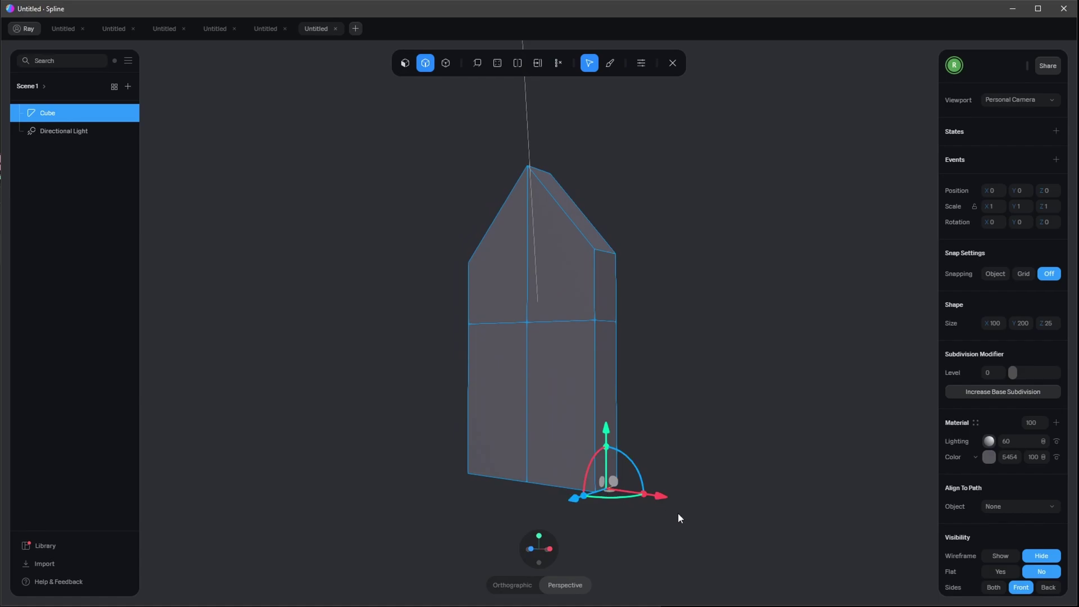
right_click_drag(678, 514, 570, 471)
left_click(459, 465)
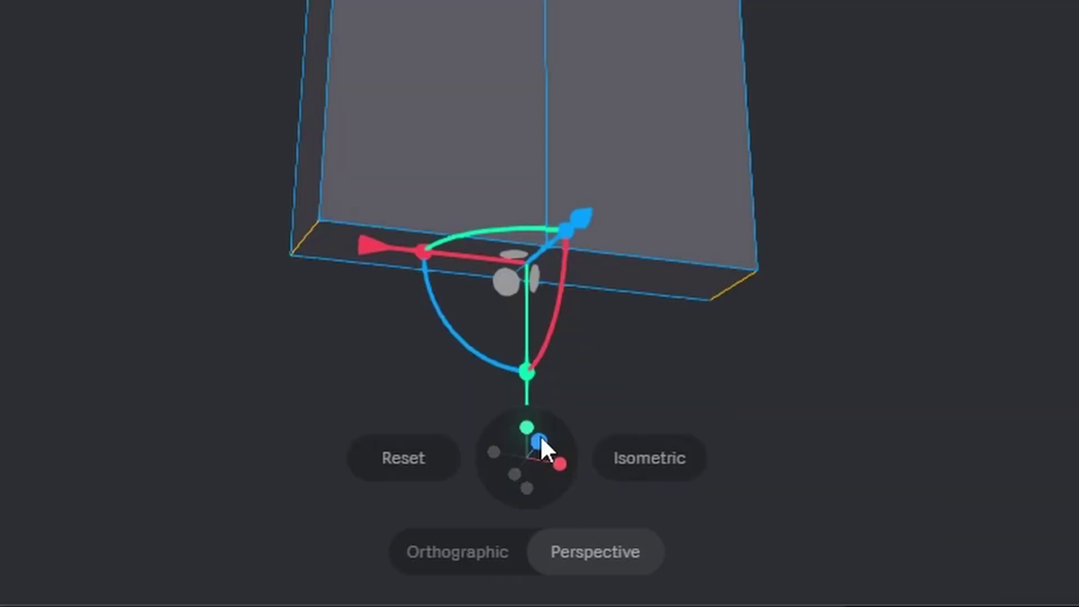
left_click(544, 543)
left_click_drag(540, 420, 548, 330)
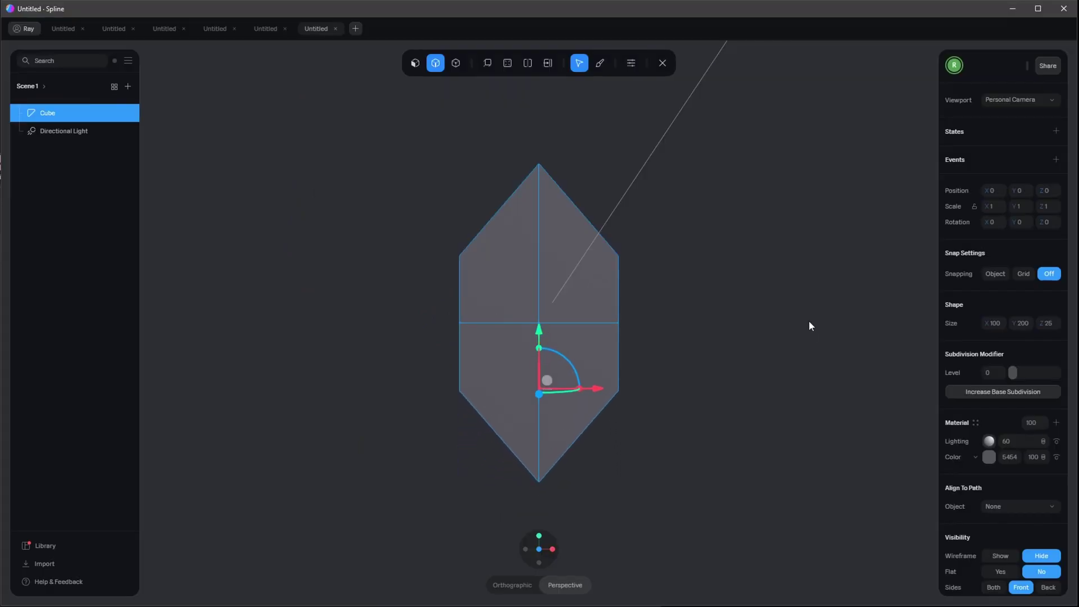
middle_click_drag(808, 322, 743, 344)
left_click(412, 64)
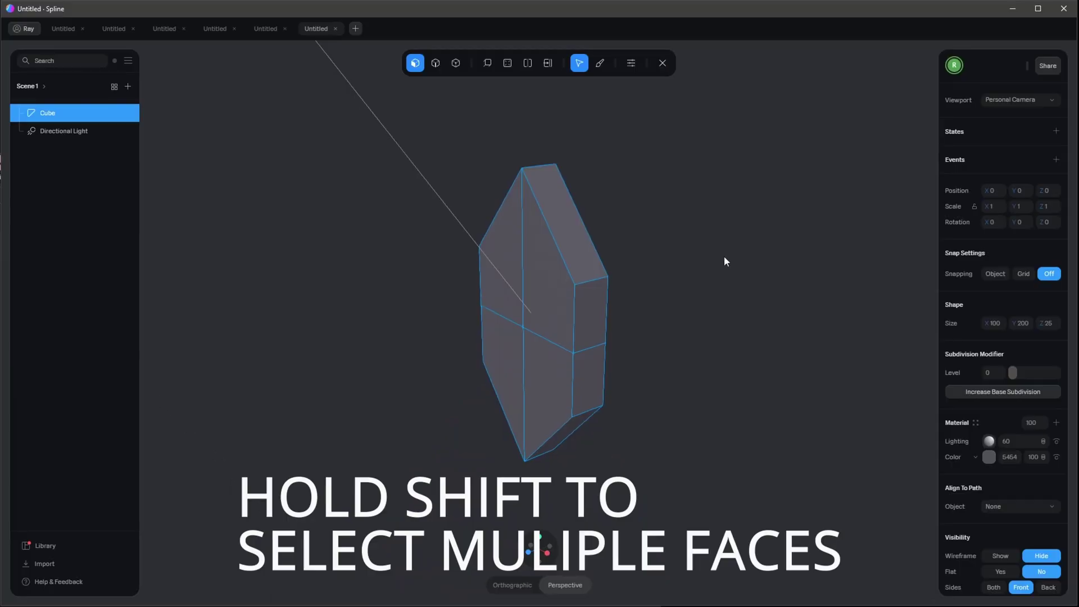
Select the crystal's four front faces and four back faces.
left_click(566, 304)
left_click(508, 303, "shift")
left_click(508, 346, "shift")
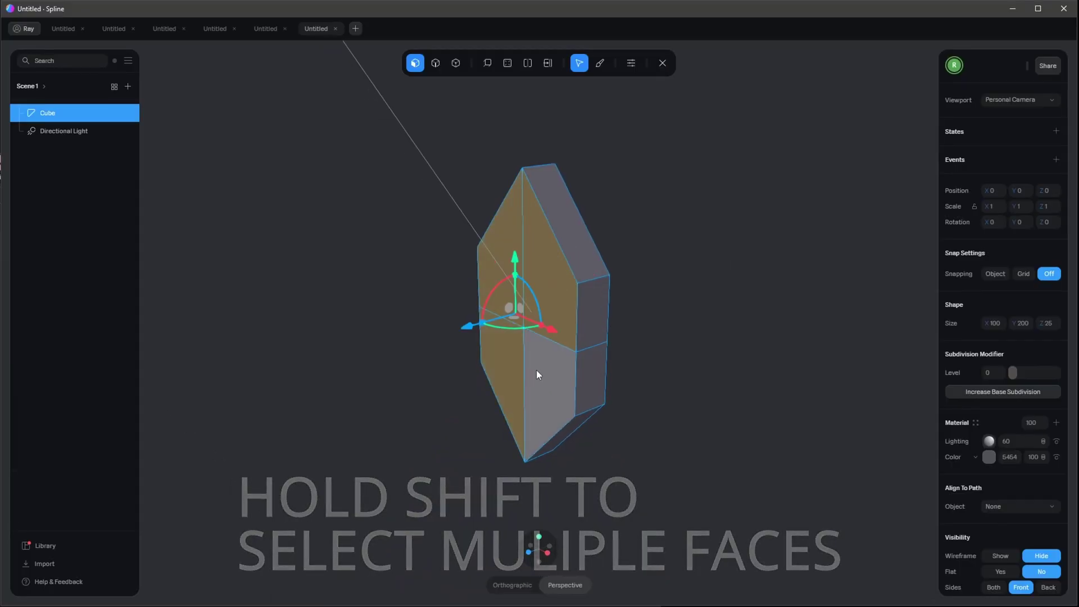
left_click(536, 370, "shift")
middle_click_drag(710, 370, 607, 365)
left_click(575, 257, "shift")
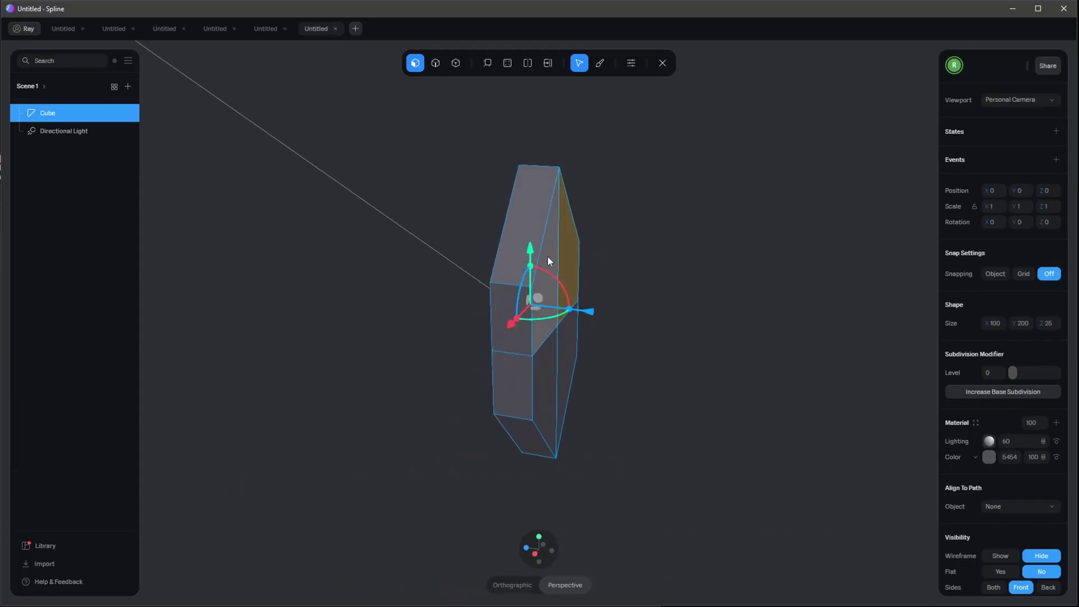
left_click(548, 258, "shift")
left_click(548, 370, "shift")
left_click(572, 358, "shift")
right_click_drag(667, 402, 601, 202)
Inset the selected faces to create bevelled facets.
left_click(508, 63)
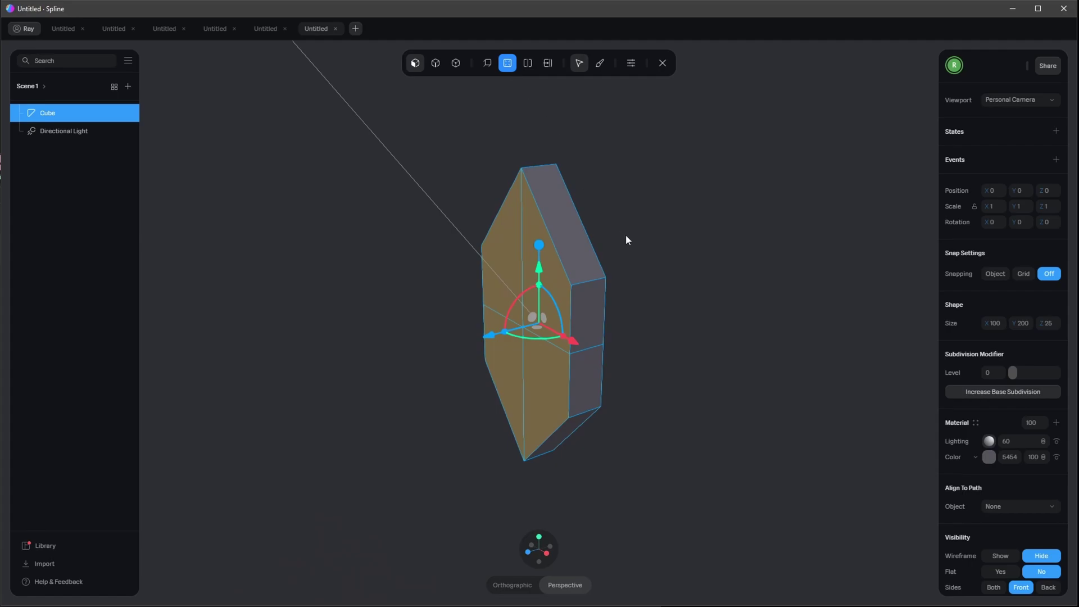
left_click_drag(573, 238, 538, 282)
left_click_drag(561, 332, 474, 336, "alt")
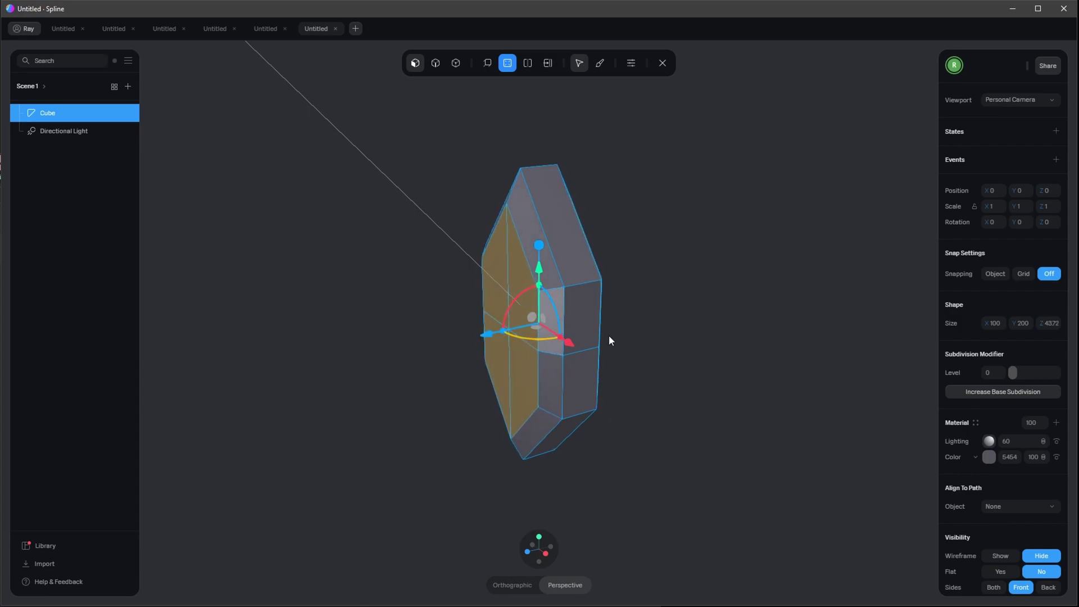
middle_click_drag(702, 330, 659, 329)
left_click_drag(659, 334, 748, 336)
Leave mesh editing and rename the crystal object GEM.
left_click(663, 64)
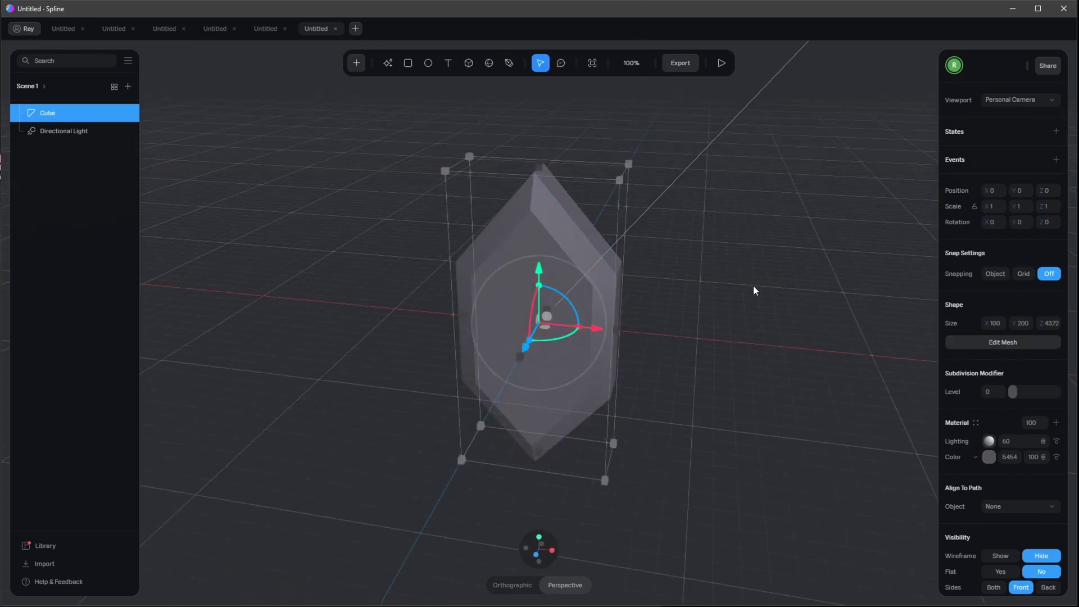
double_click(65, 115)
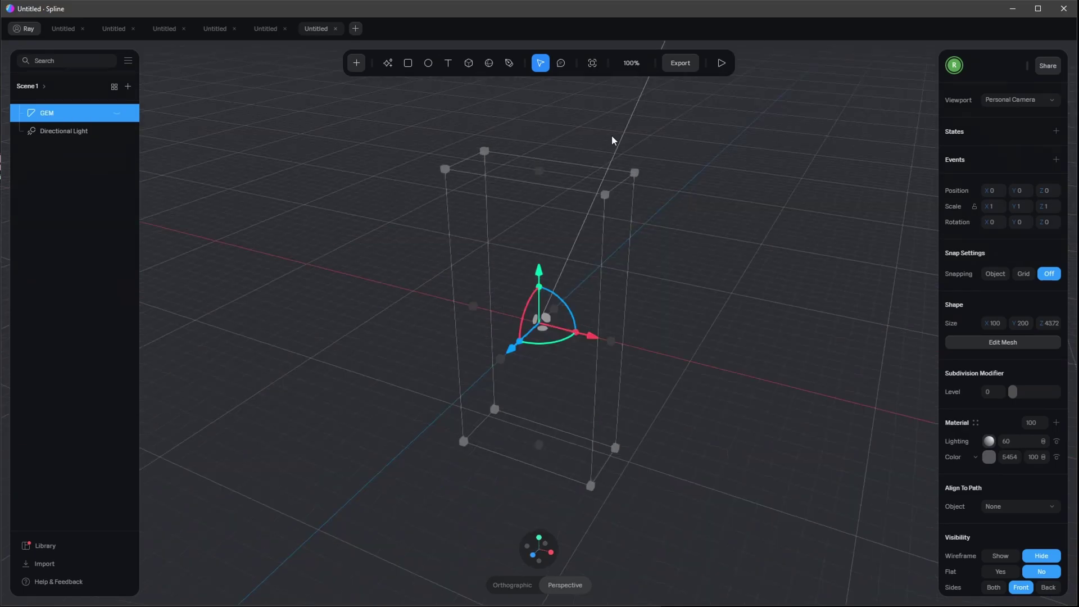
left_click(468, 63)
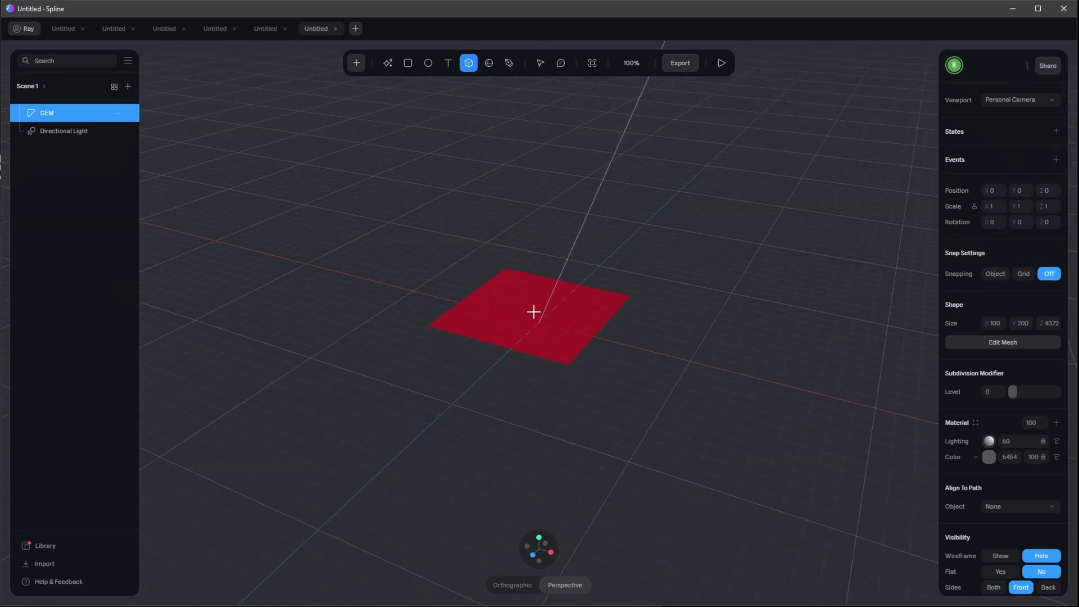
Place a second cube at position 0, 0, 0.
left_click(691, 326)
left_click(998, 191)
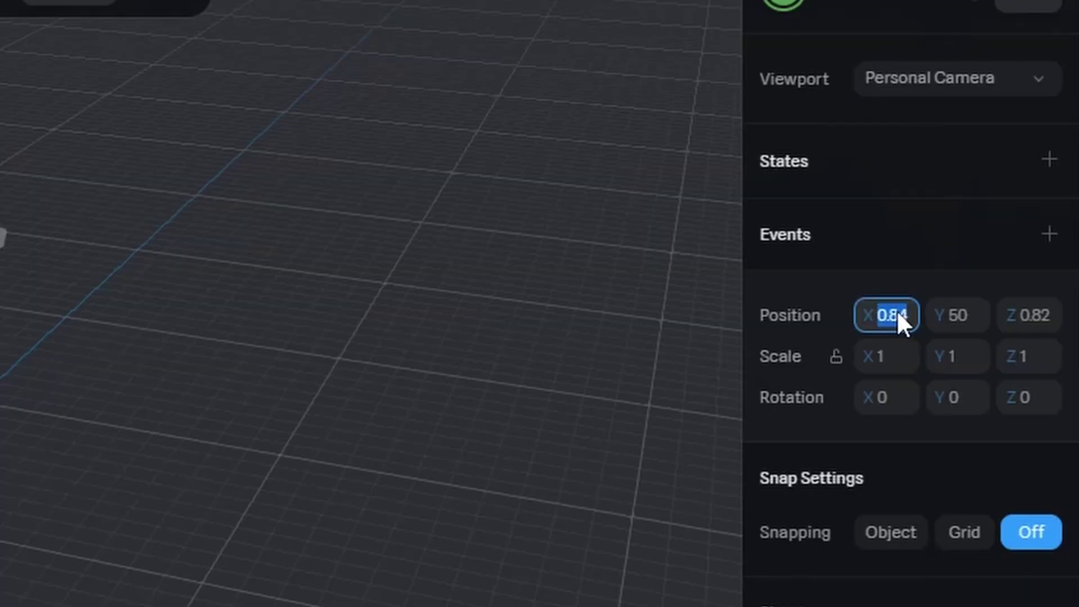
type("0")
key("Tab")
type("0")
key("Tab")
type("0")
key("Return")
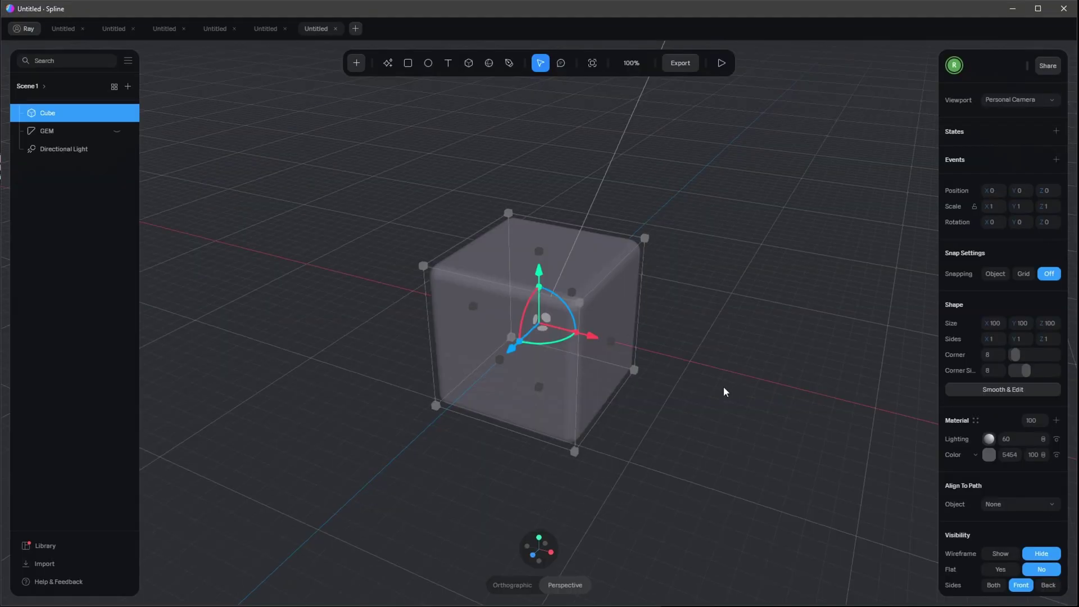
left_click_drag(724, 392, 853, 343)
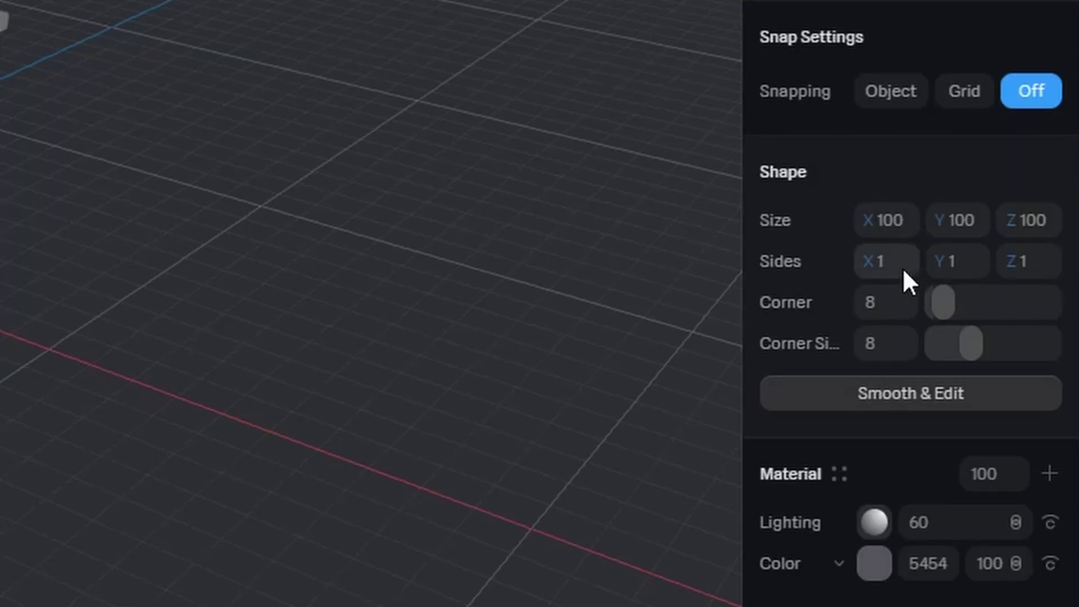
Give the cube 2 × 2 × 2 sides, corner 0, corner size 1, and make it editable at subdivision 0.
left_click(1001, 341)
type("2")
key("Tab")
type("2")
key("Tab")
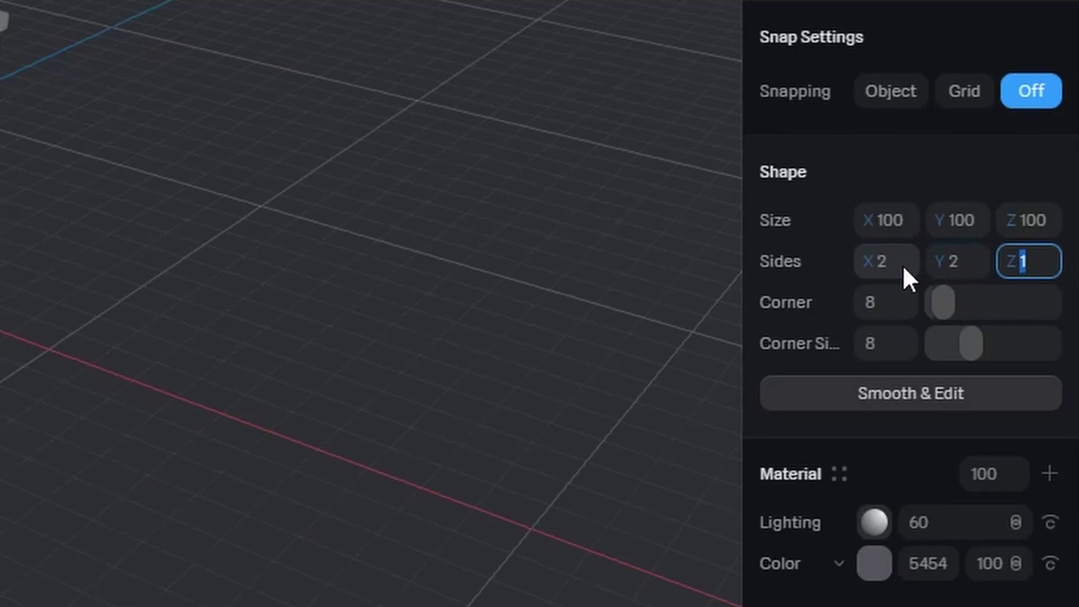
type("2")
key("Return")
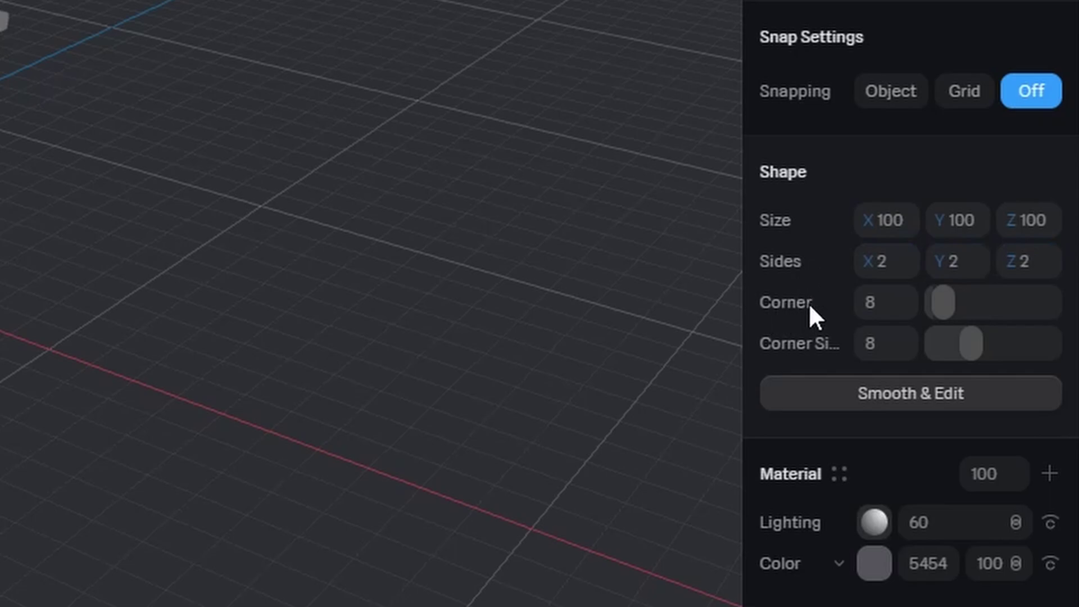
left_click_drag(946, 302, 848, 309)
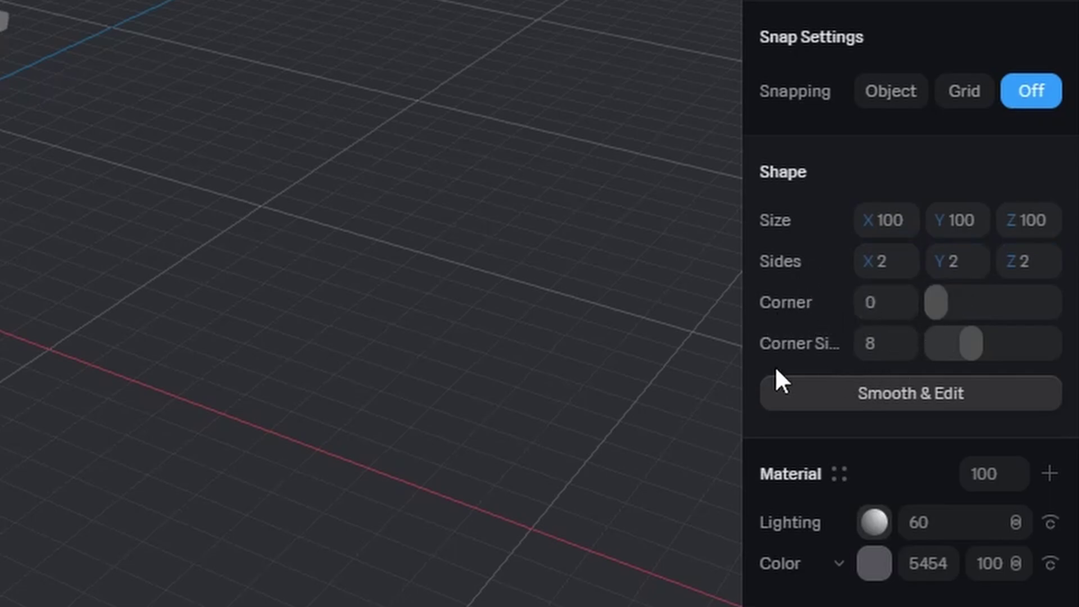
left_click_drag(963, 345, 787, 359)
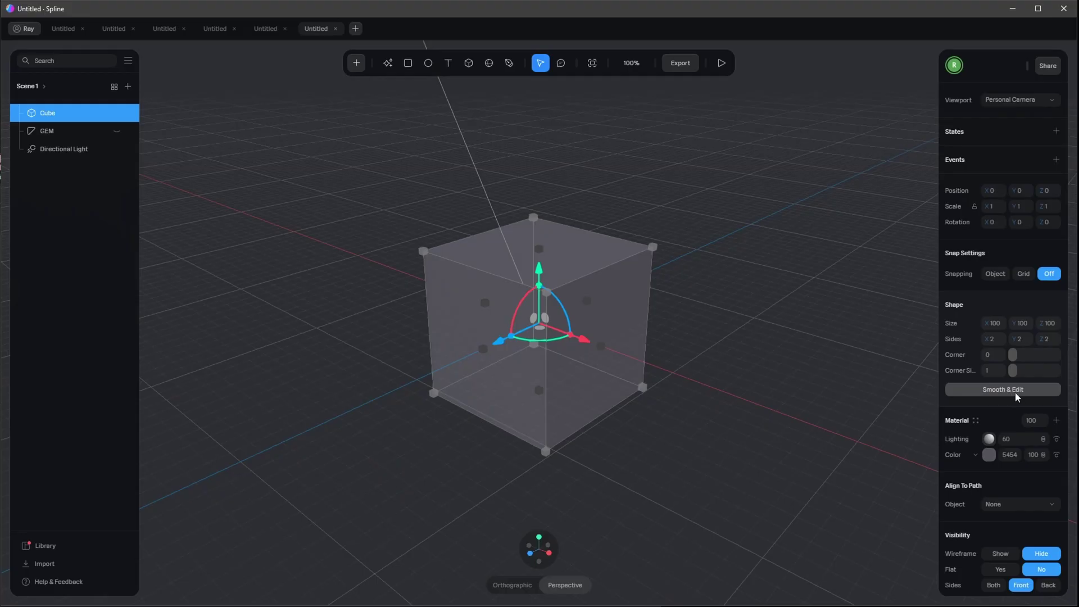
left_click(972, 400)
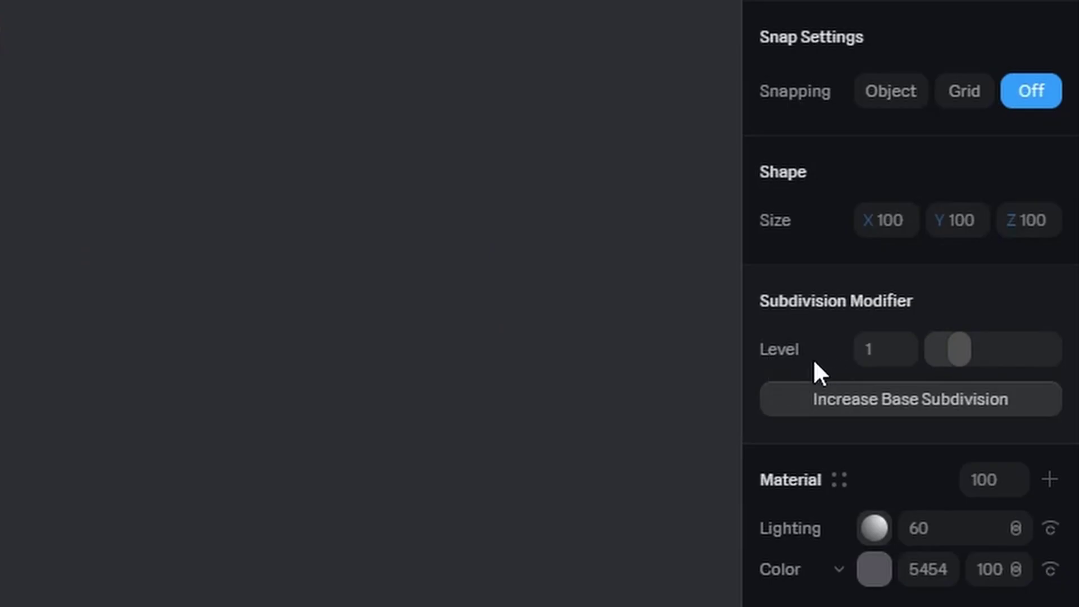
left_click_drag(967, 375, 775, 348)
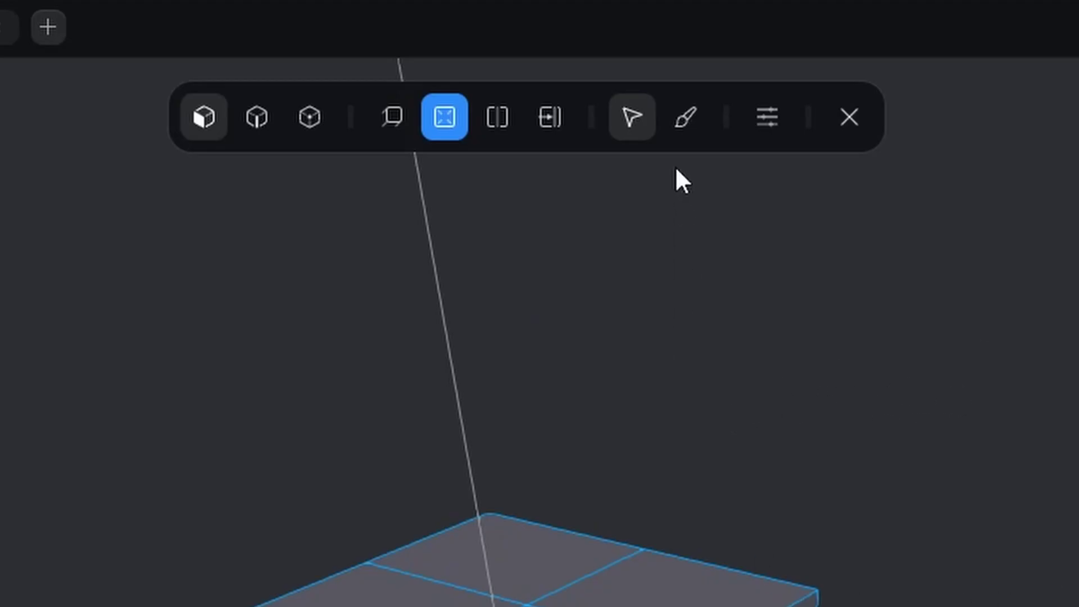
Grab-sculpt the cube's corners in and out into an irregular rock about 120×148×125.
left_click(697, 118)
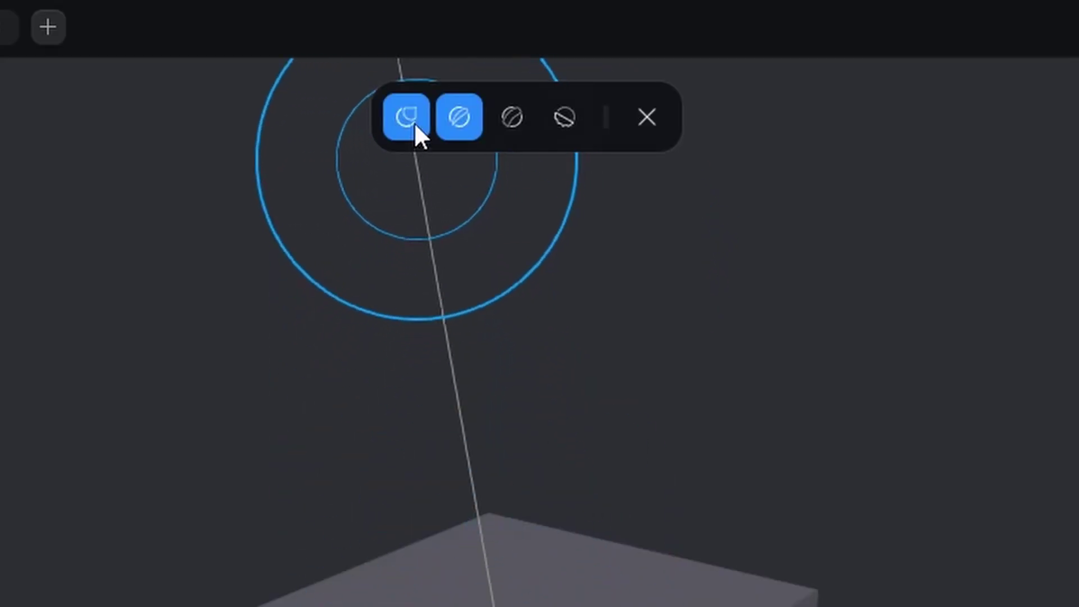
left_click(407, 117)
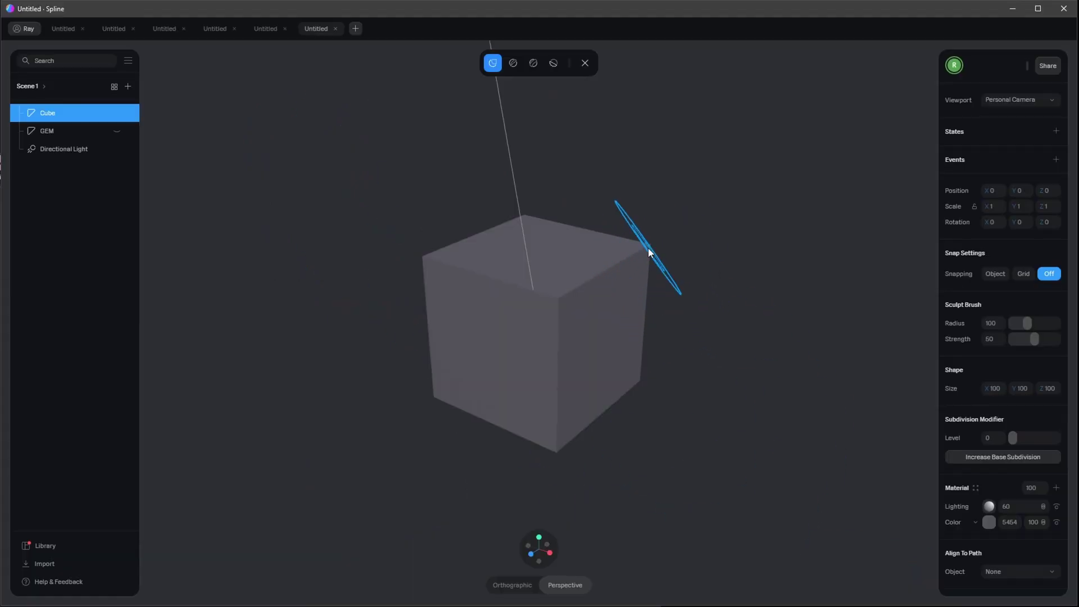
left_click_drag(636, 254, 586, 278)
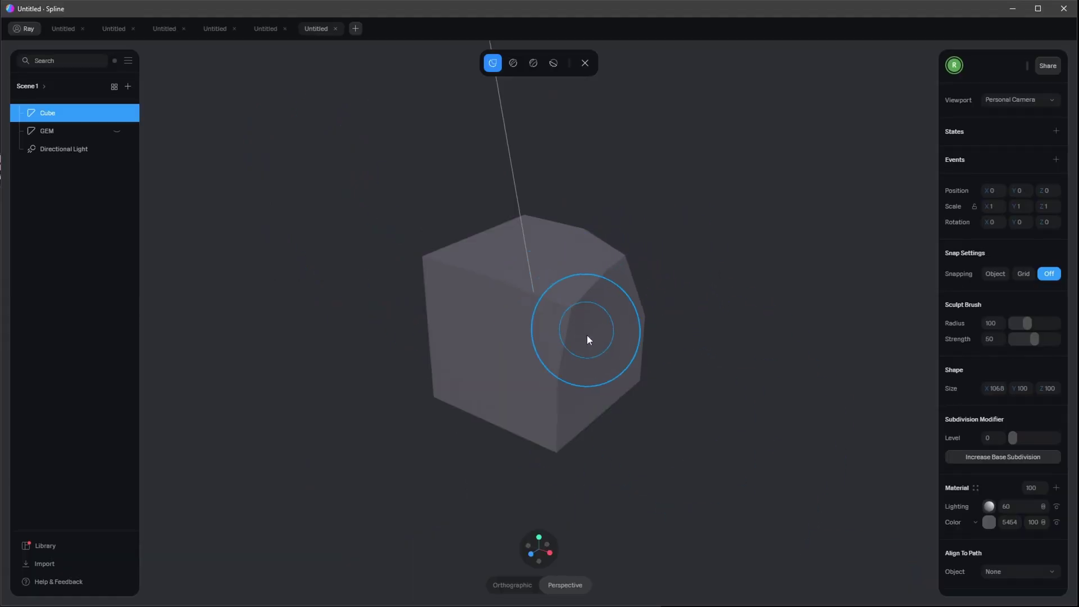
left_click_drag(587, 337, 675, 328, "alt")
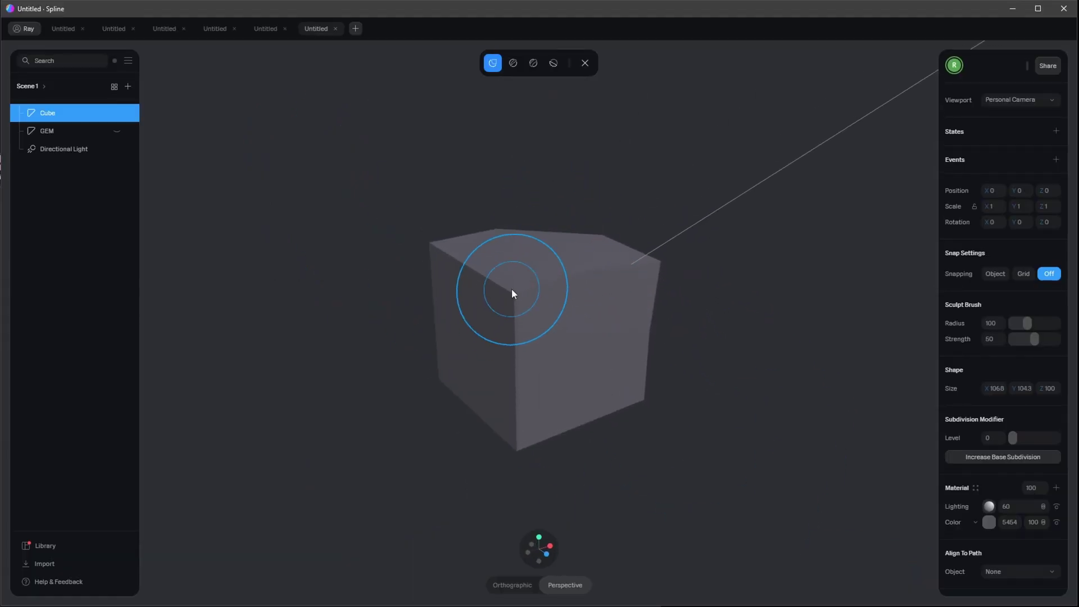
left_click_drag(511, 290, 556, 271)
left_click_drag(641, 338, 671, 277, "alt")
left_click_drag(432, 252, 538, 196)
mouse_move(510, 275)
right_mouse_down()
mouse_move(535, 393)
mouse_move(674, 513)
mouse_move(542, 366)
mouse_move(565, 328)
mouse_move(706, 353)
mouse_move(703, 362)
mouse_move(803, 388)
right_mouse_up()
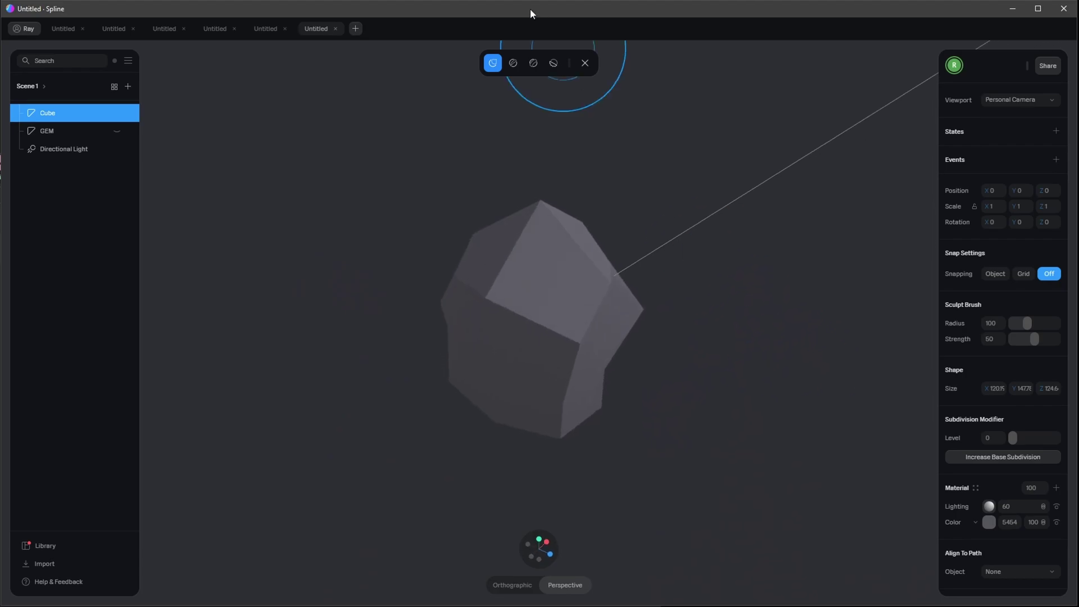
left_click(585, 64)
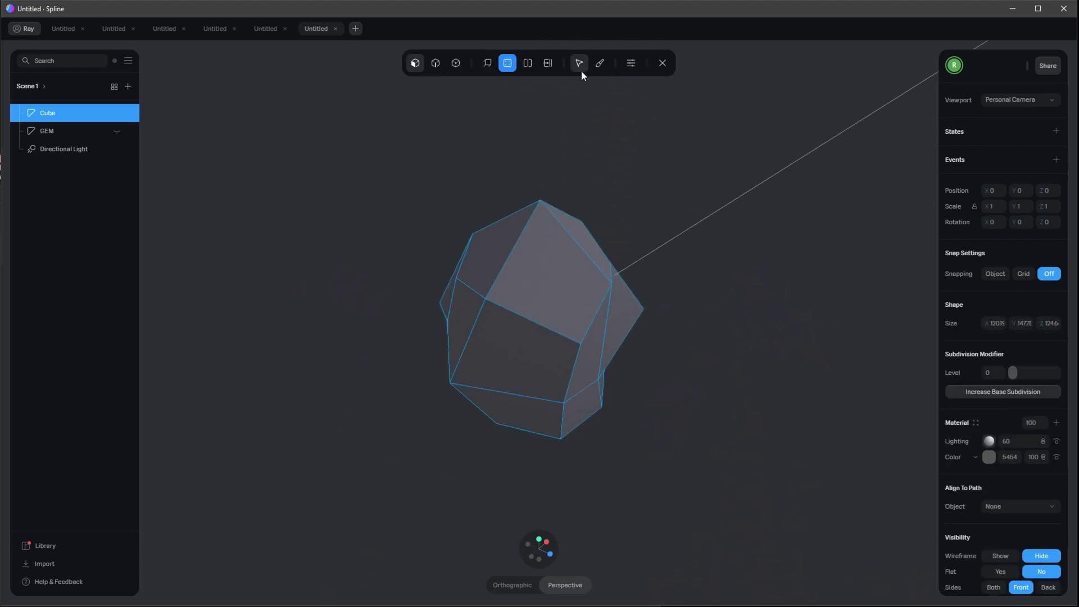
Enable a Radial cloner on the rock.
left_click(663, 63)
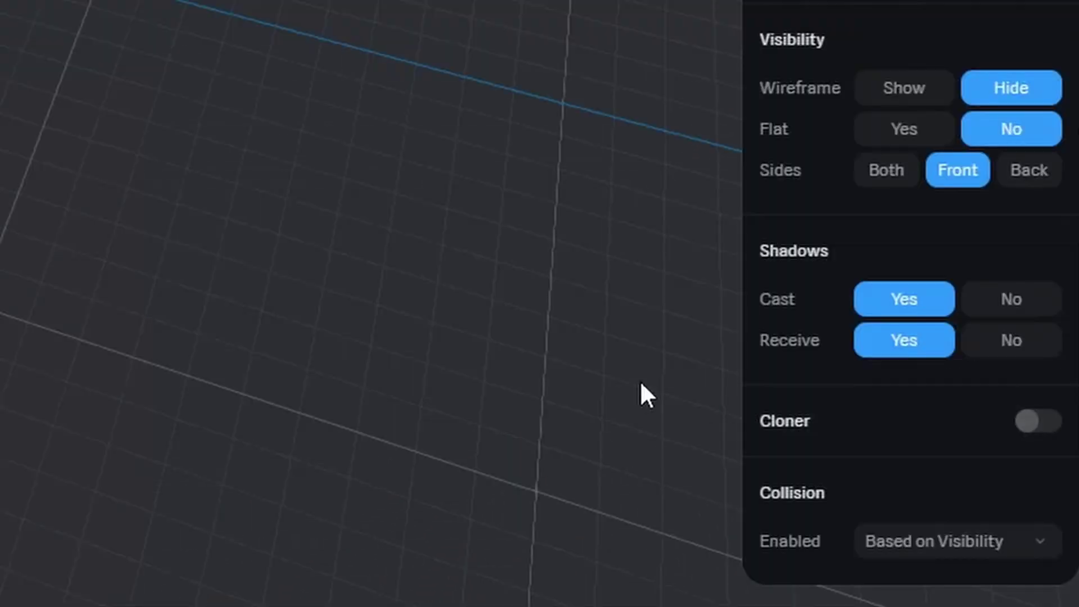
left_click(1039, 420)
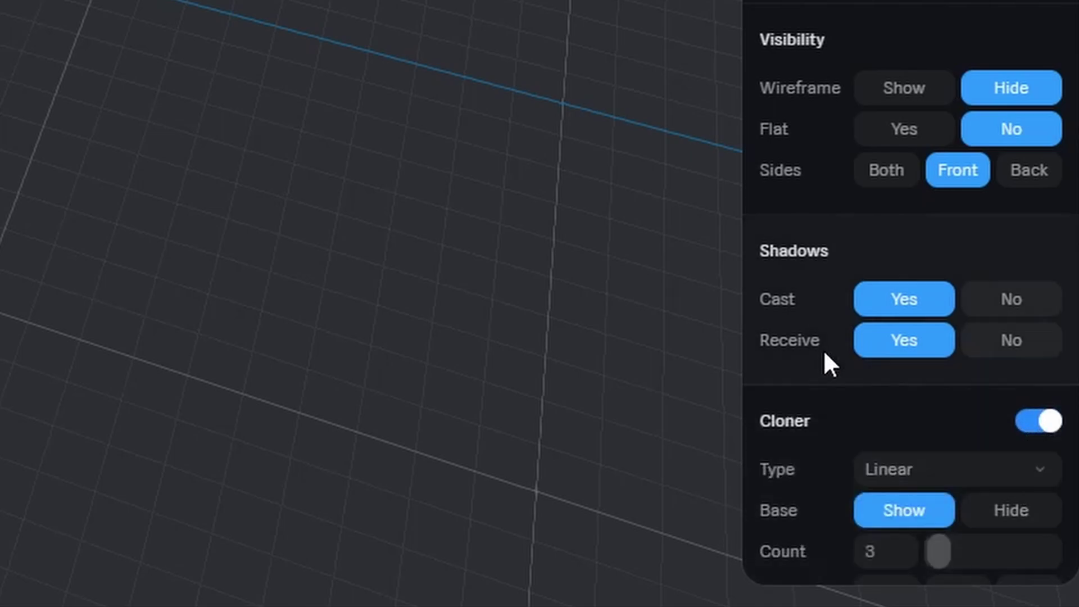
left_click(1020, 407)
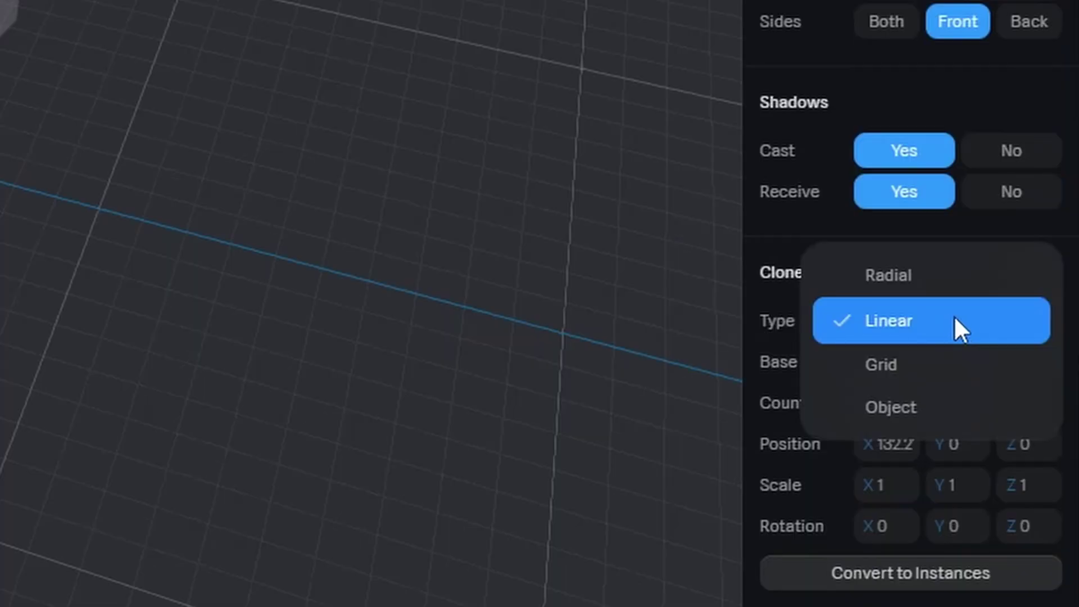
left_click(930, 280)
mouse_move(1039, 454)
left_mouse_down()
mouse_move(1015, 457)
mouse_move(1024, 456)
left_mouse_up()
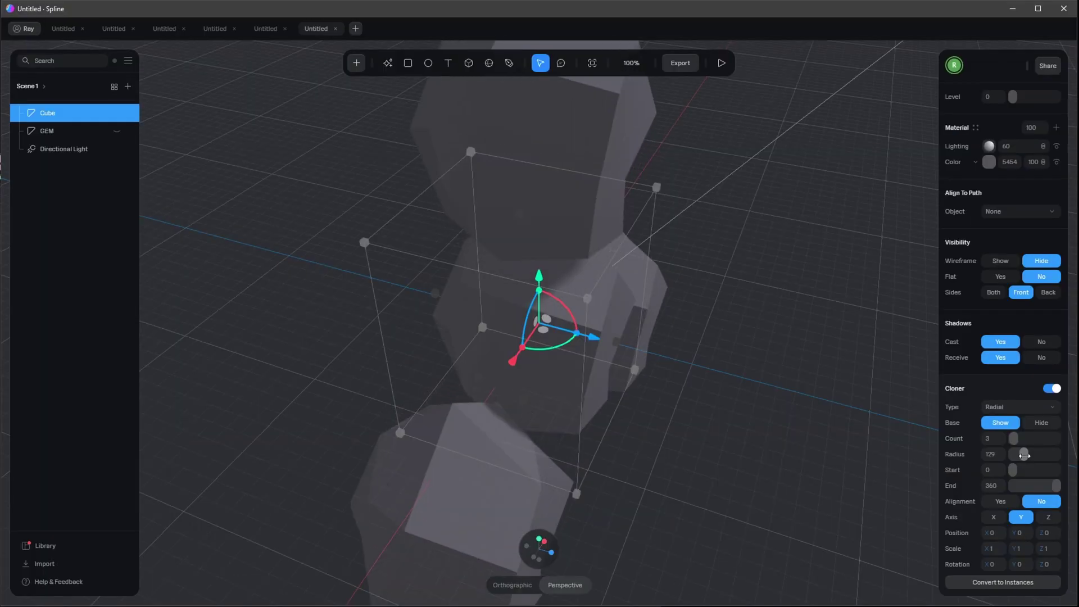
Set cloner rotation X to -90, hide the base, radius about 65, and enable randomness.
scroll(953, 308, "up", 10)
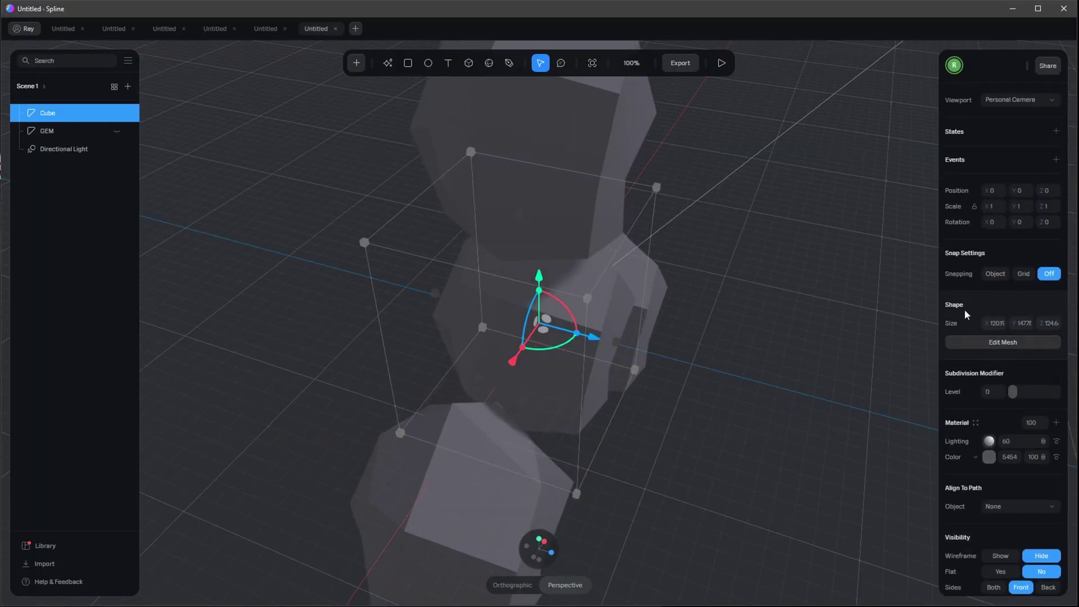
type("-90")
key("Return")
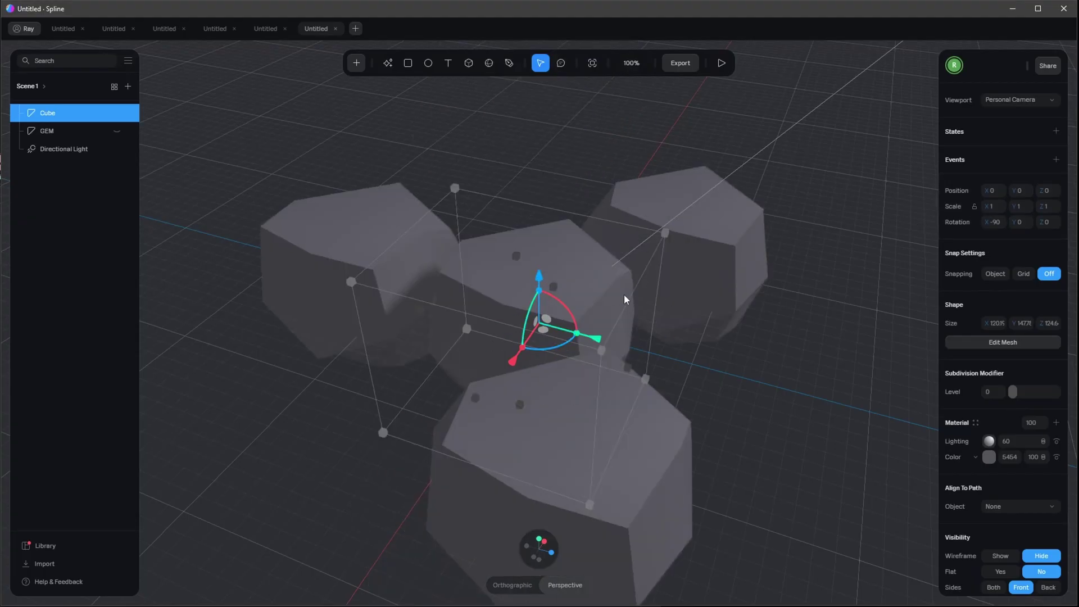
scroll(946, 441, "down", 10)
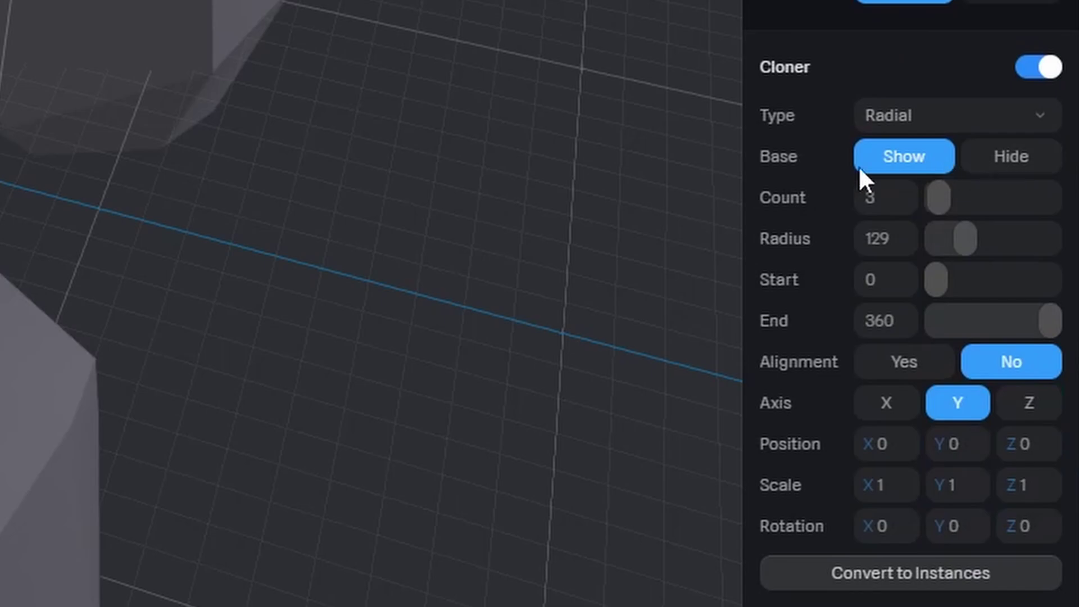
left_click(1017, 159)
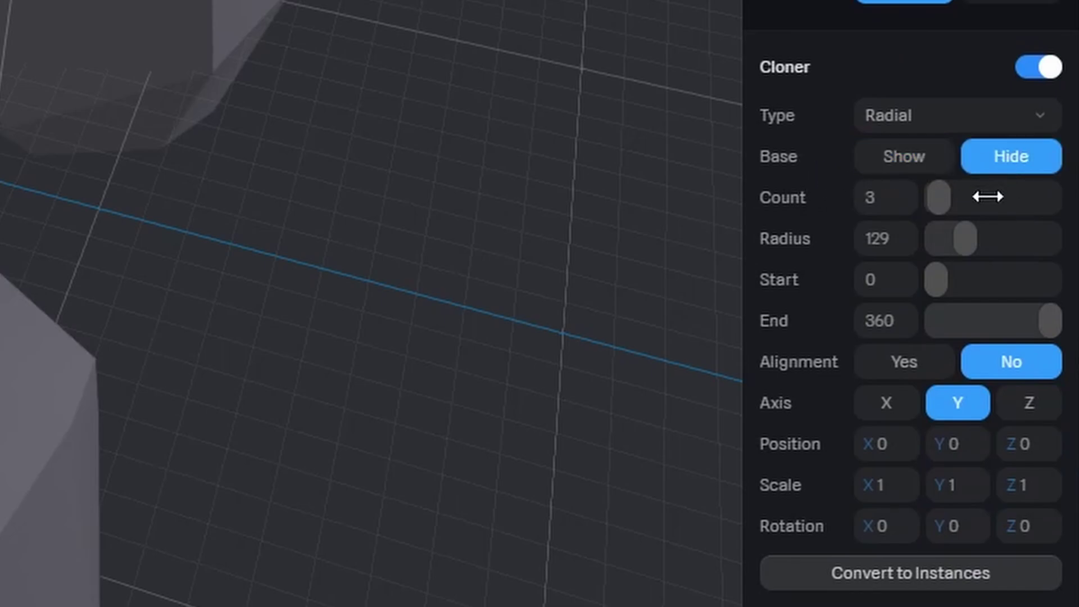
left_click_drag(1020, 376, 1018, 379)
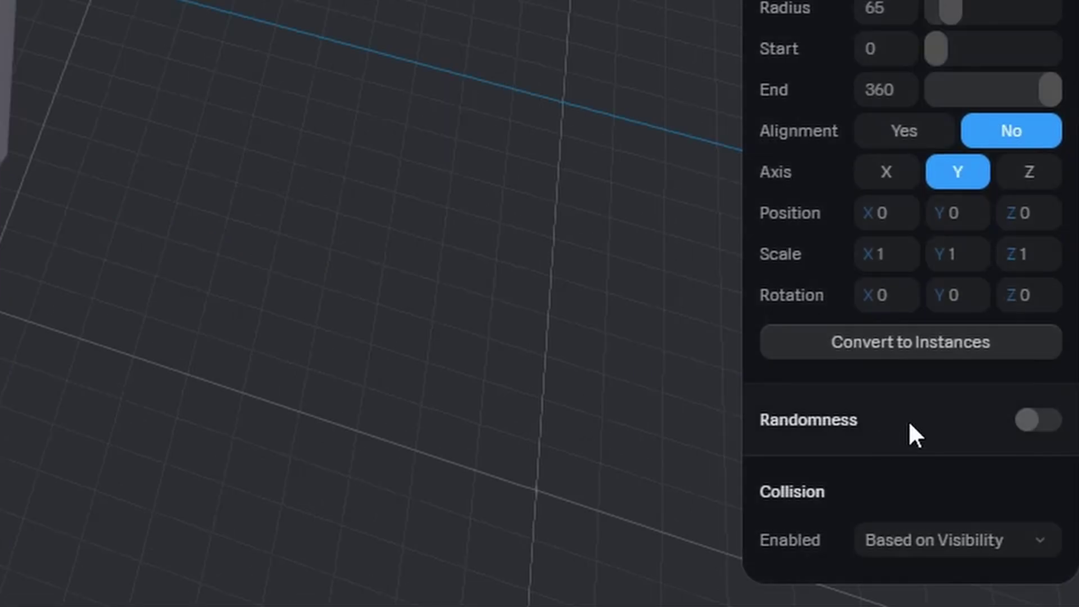
left_click(1045, 422)
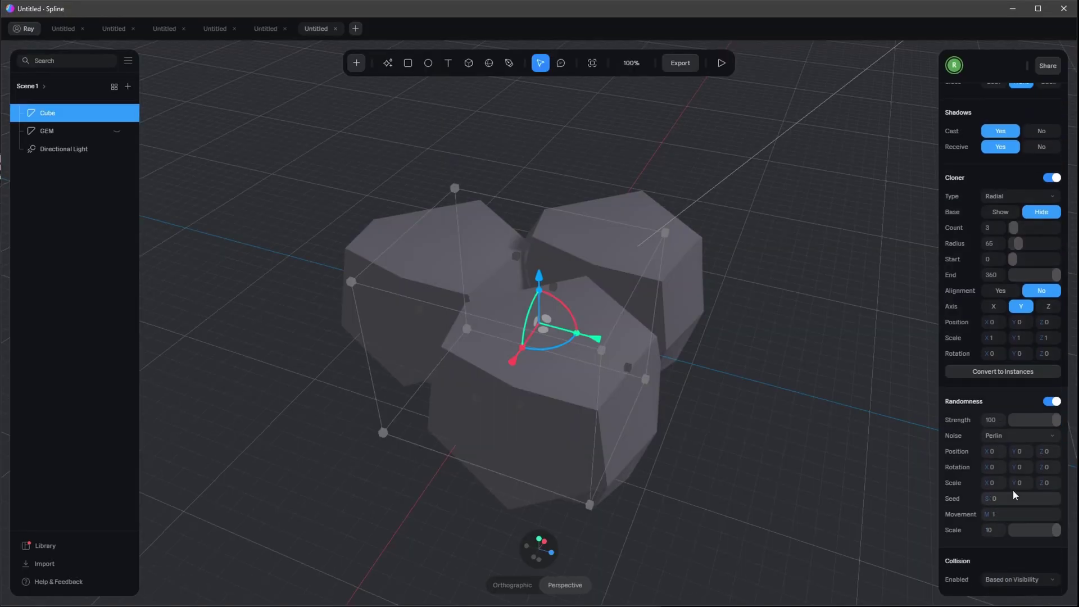
Randomize the clones' X, Y, Z rotation and set random scale to 0.5 on every axis.
left_click(991, 465)
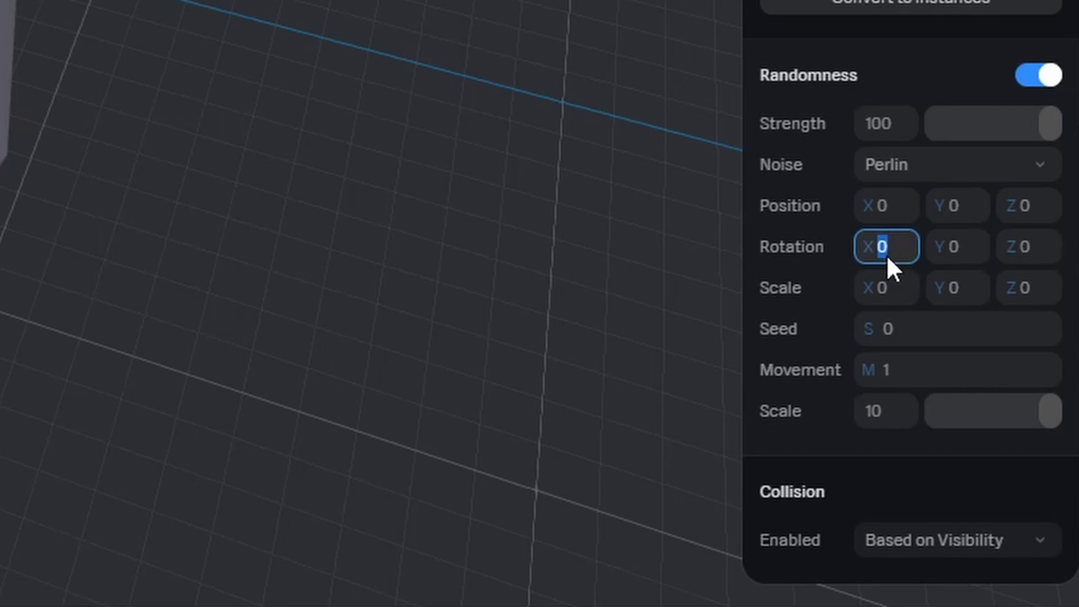
left_click_drag(863, 244, 787, 277)
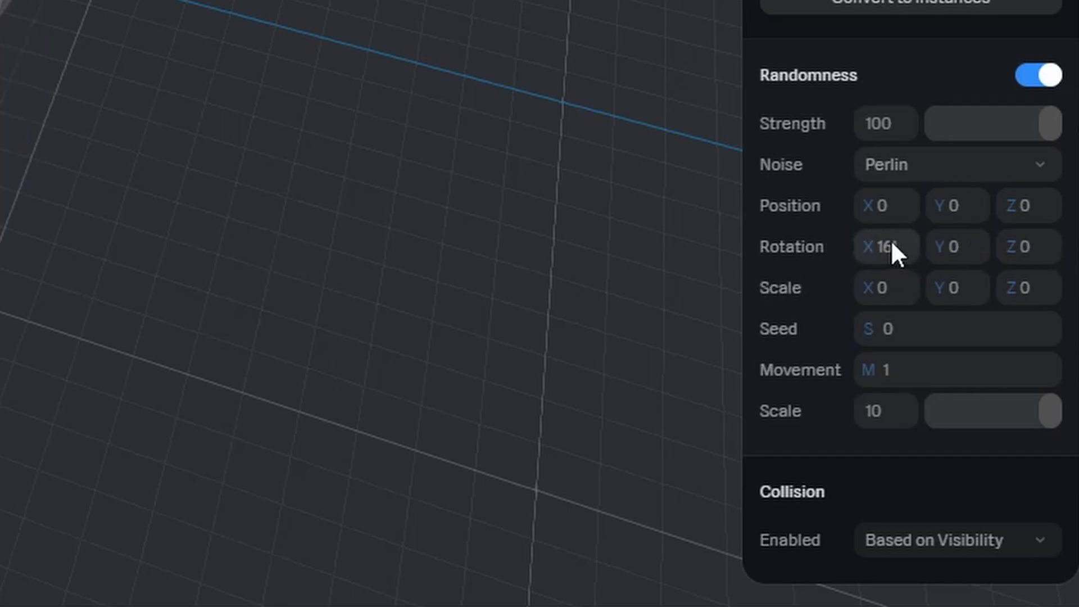
left_click_drag(937, 243, 939, 265)
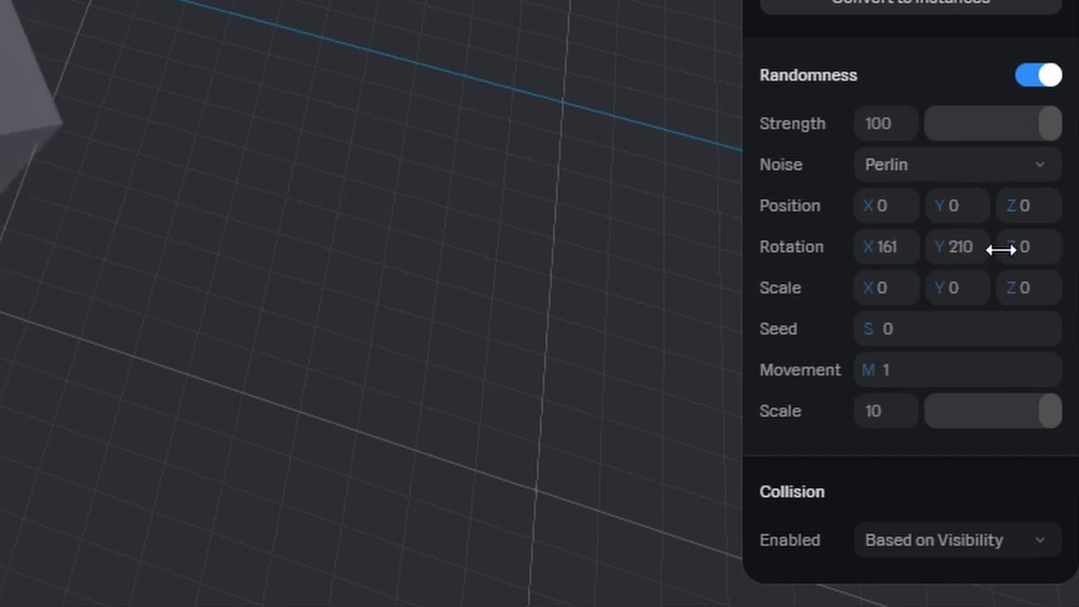
left_click_drag(1000, 246, 927, 246)
left_click_drag(0, 243, 72, 242)
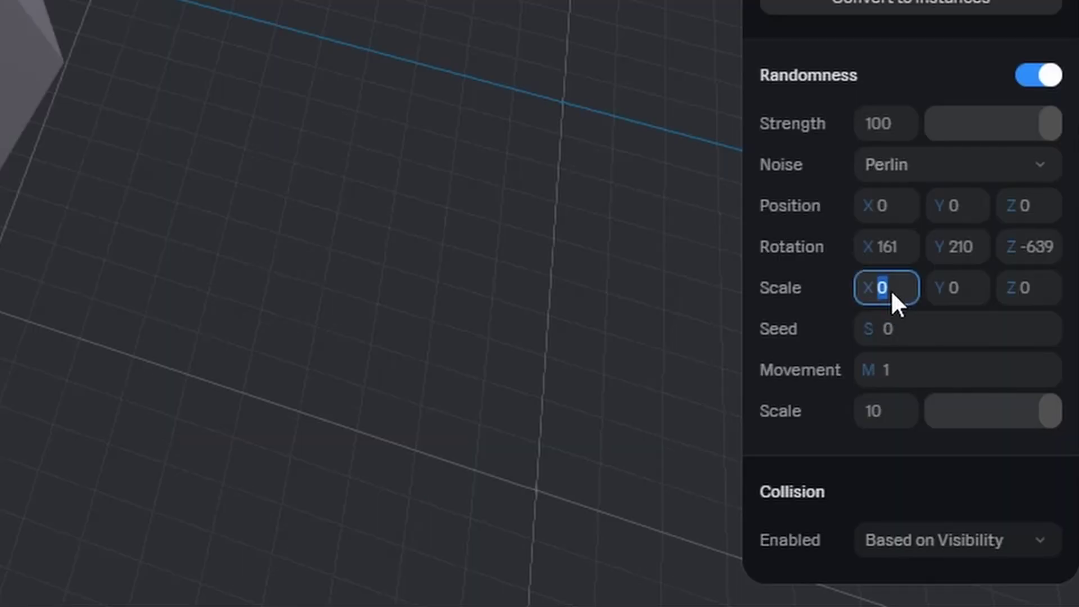
type("0.5")
key("Tab")
type("0.5")
key("Tab")
type("0.5")
key("Return")
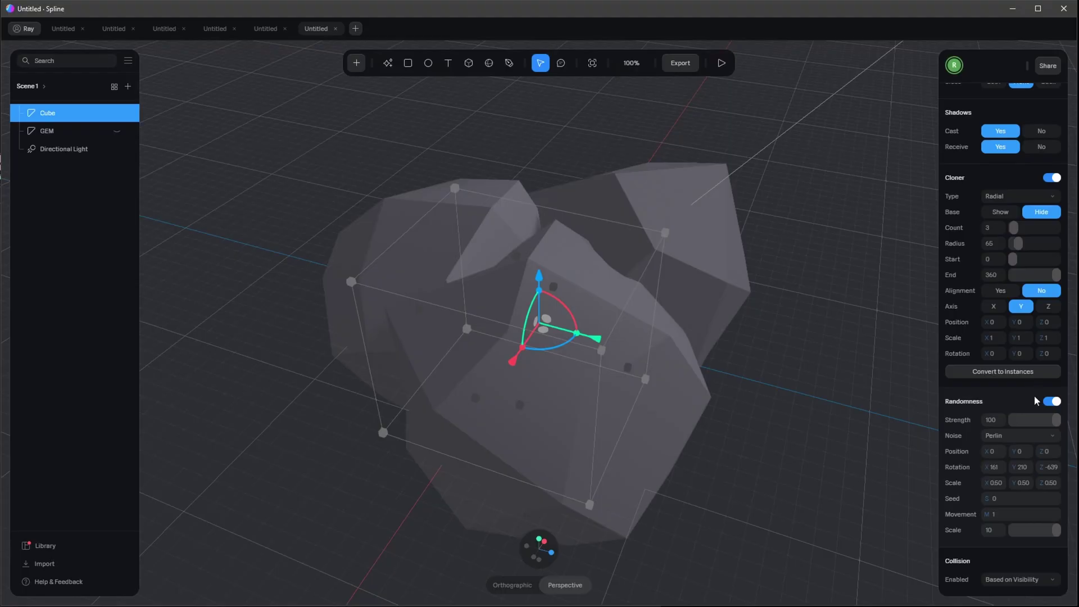
Set the cloner to 4 clones with radius 65.
scroll(1036, 403, "up", 3)
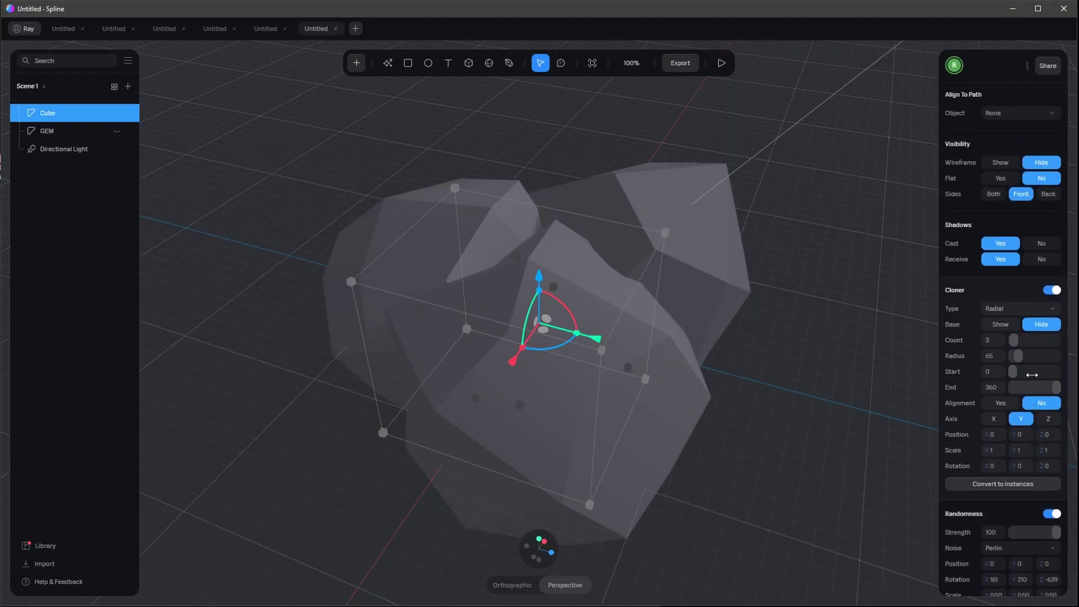
left_click_drag(1018, 355, 1020, 355)
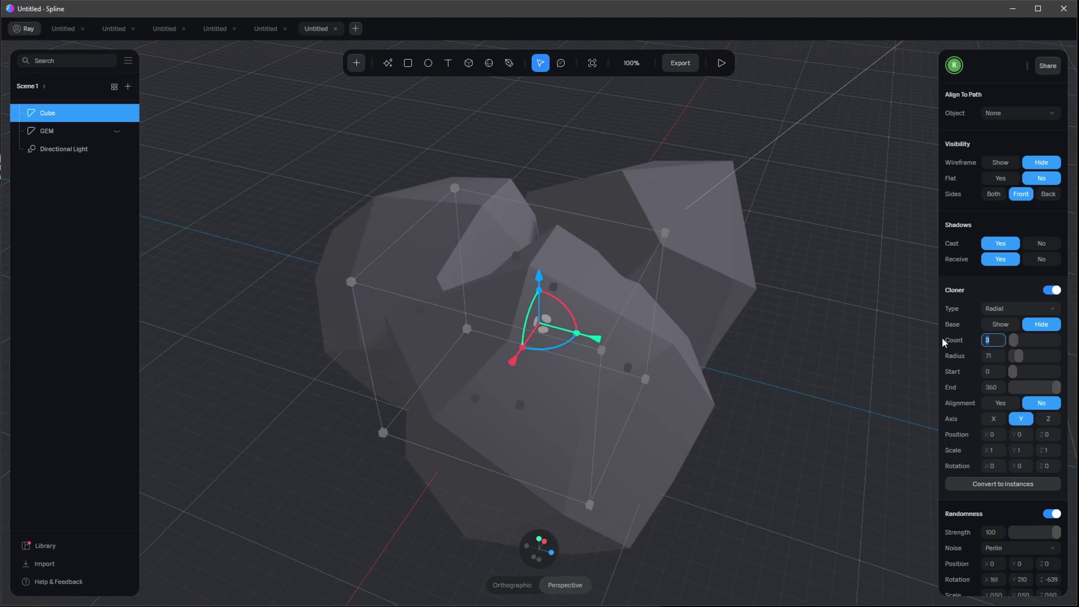
type("4")
key("Return")
left_click_drag(1019, 355, 1016, 356)
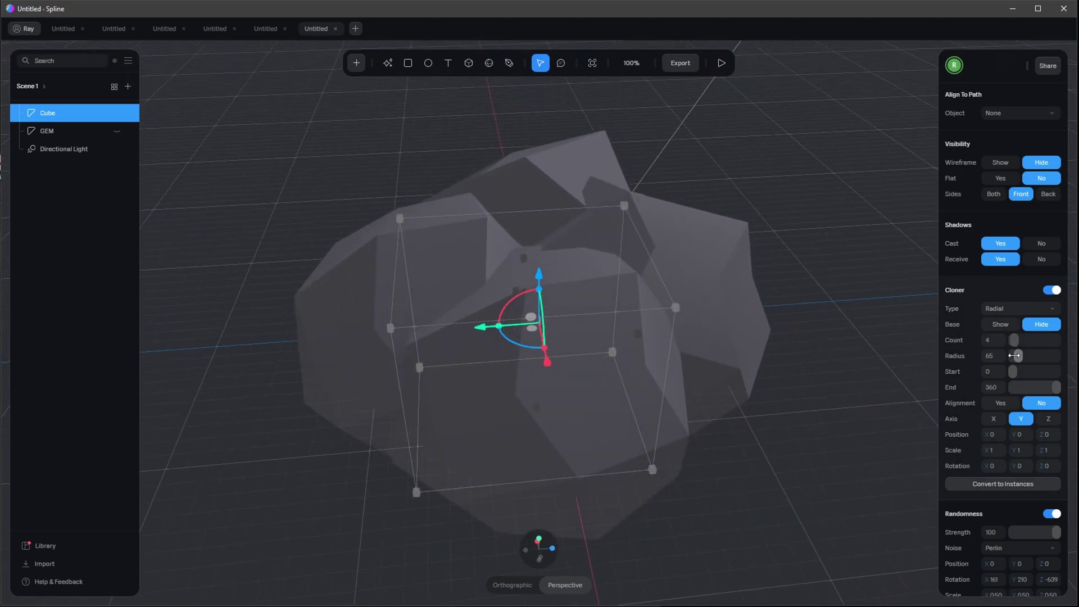
middle_click_drag(792, 326, 704, 297)
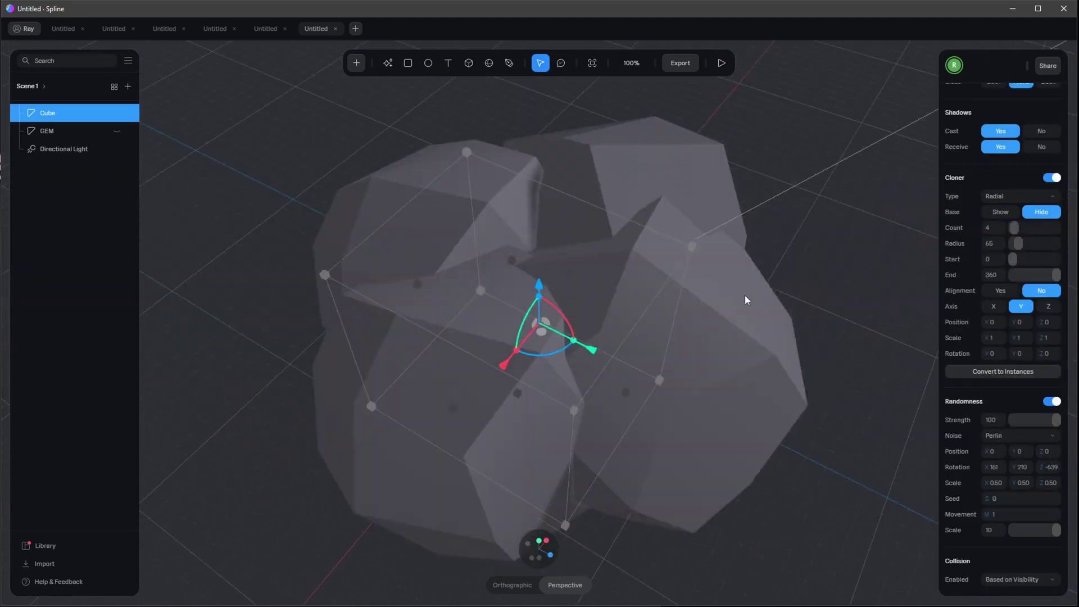
scroll(745, 299, "down", 2)
right_click_drag(757, 327, 754, 349)
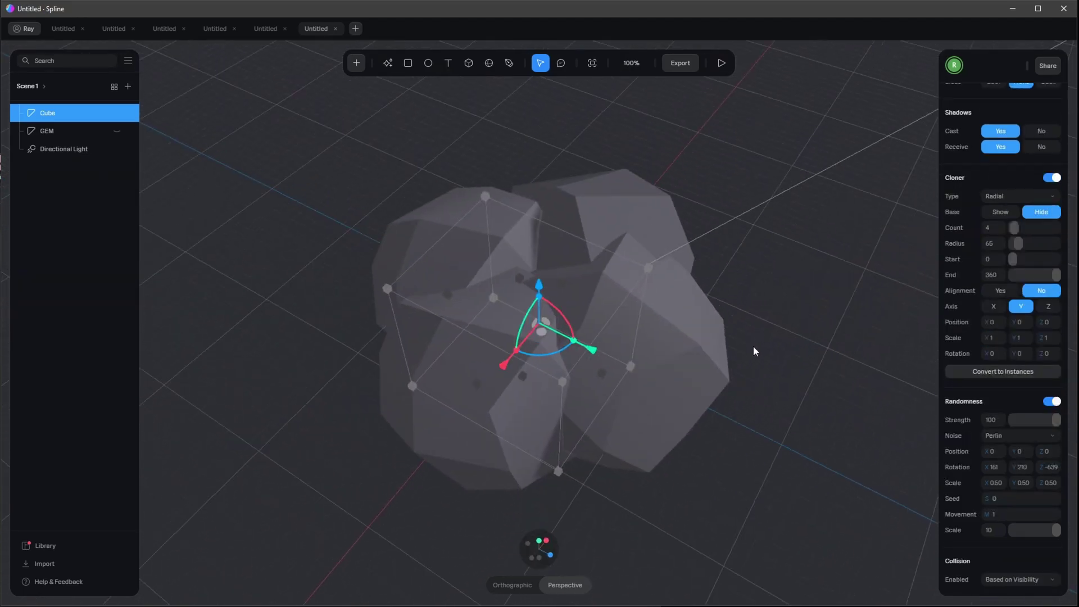
Rename the rock cloner object ROCK.
double_click(63, 116)
type("ROCK")
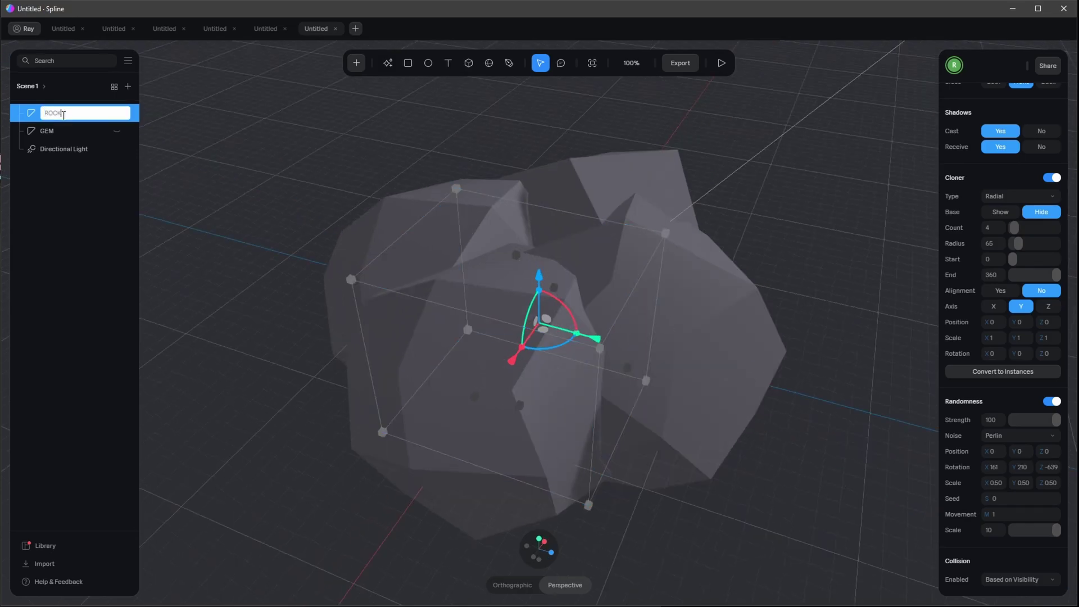
key("Return")
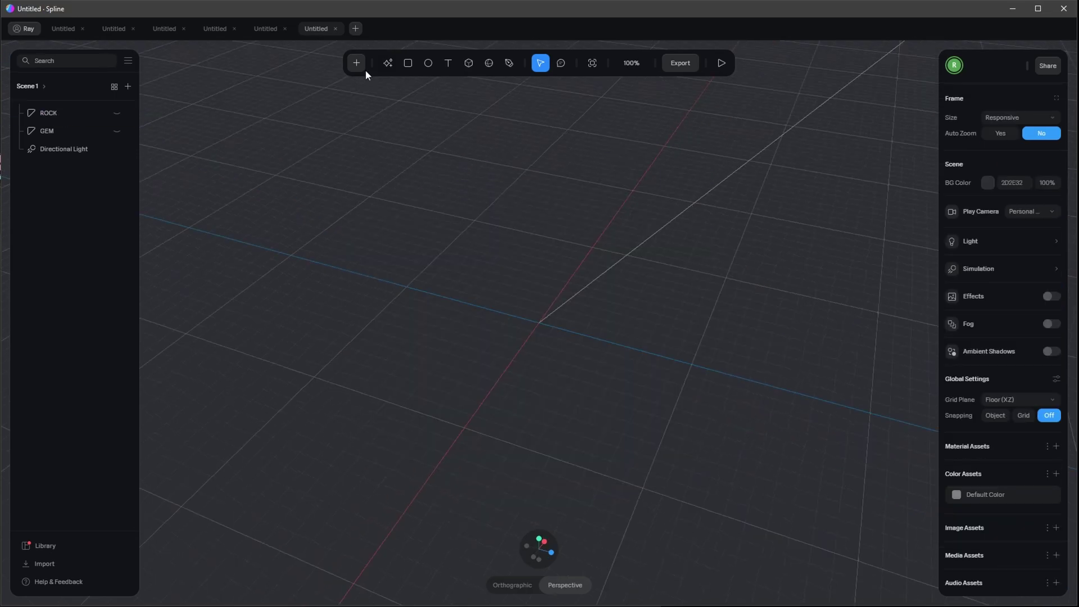
Add a plane at position 0, -115, 0.
left_click(355, 62)
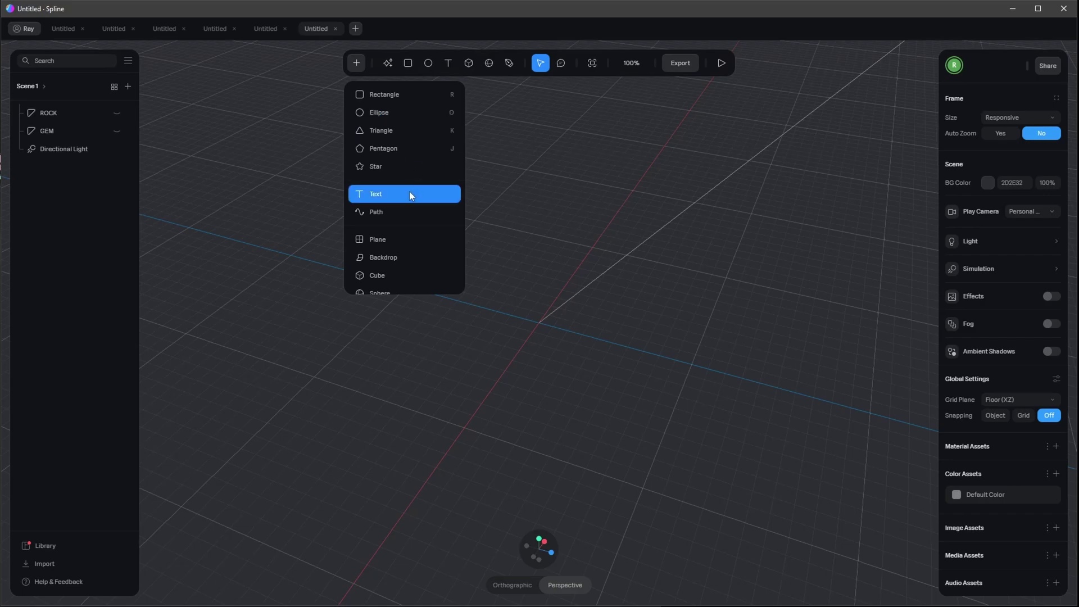
left_click(403, 251)
left_click(629, 285)
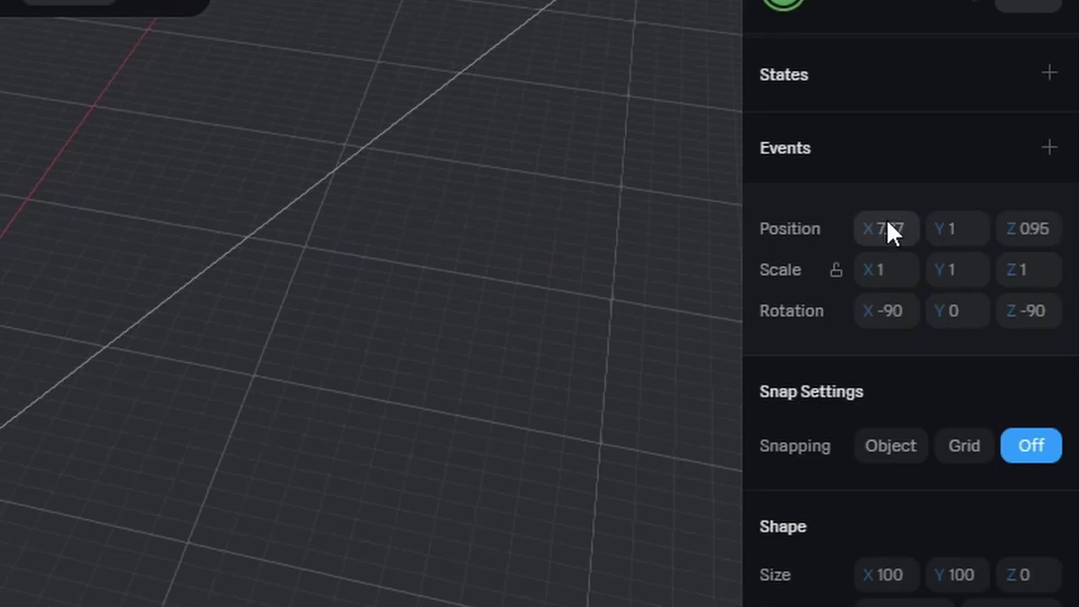
type("0")
key("Tab")
type("-115")
key("Tab")
type("0")
key("Return")
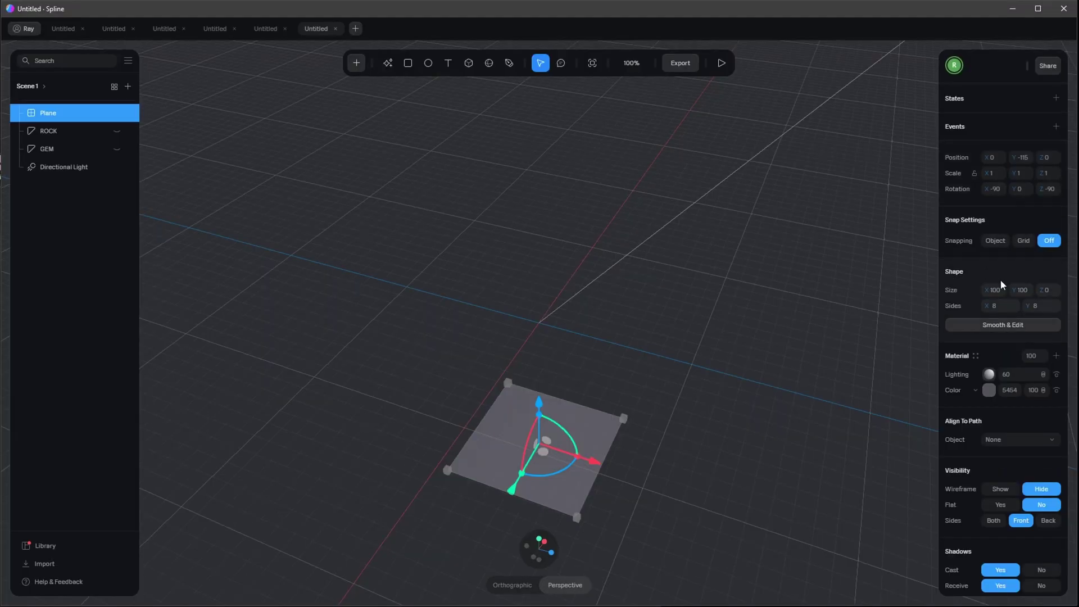
Size the plane 2000 × 2000 with 1 × 1 sides.
left_click(994, 289)
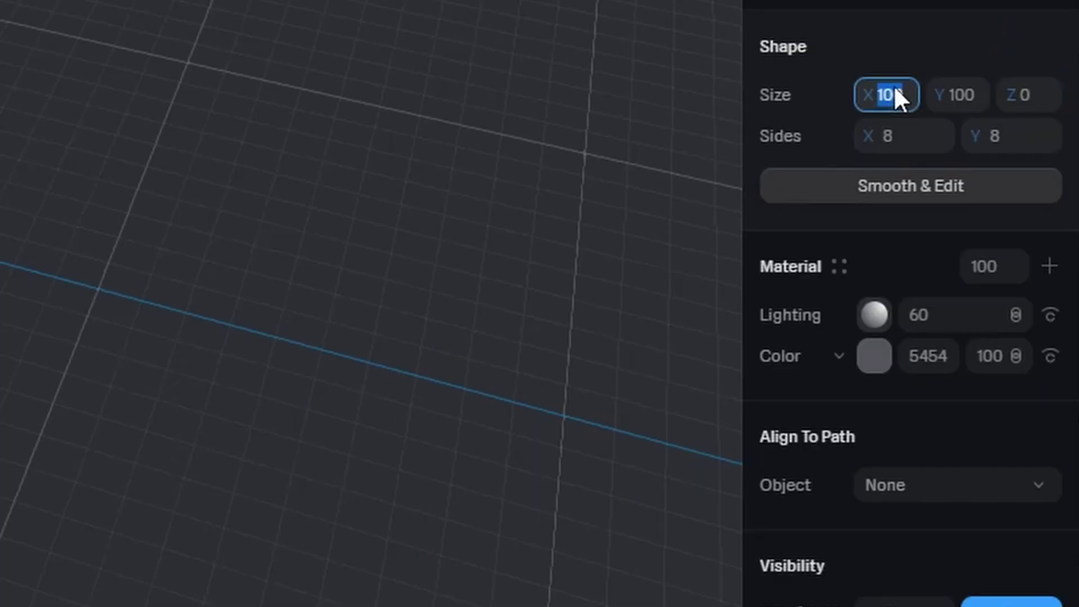
type("2000")
key("Tab")
type("2000")
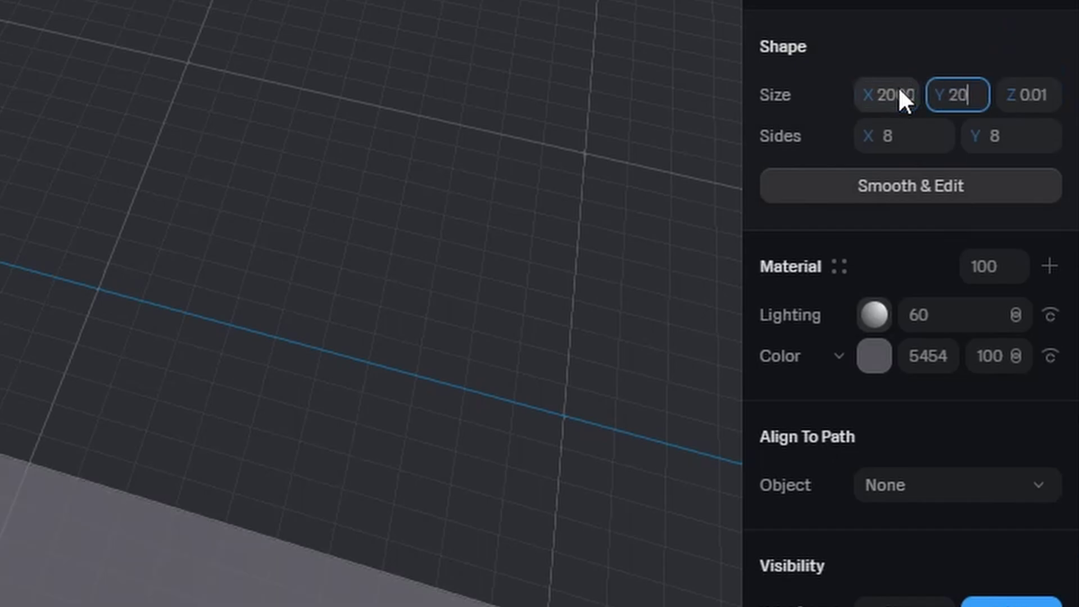
key("Return")
left_click(899, 135)
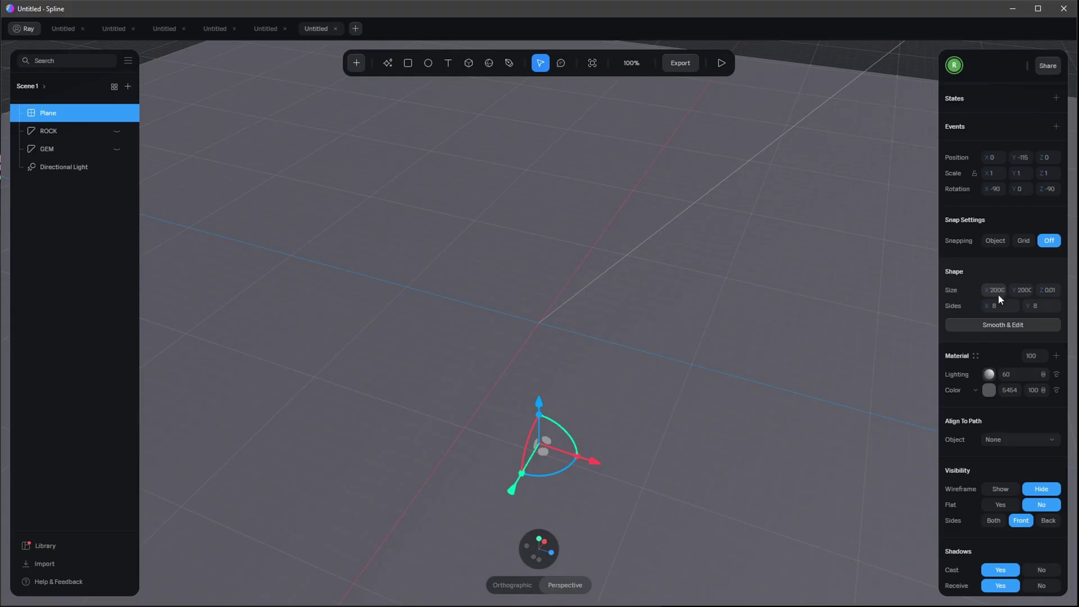
type("1")
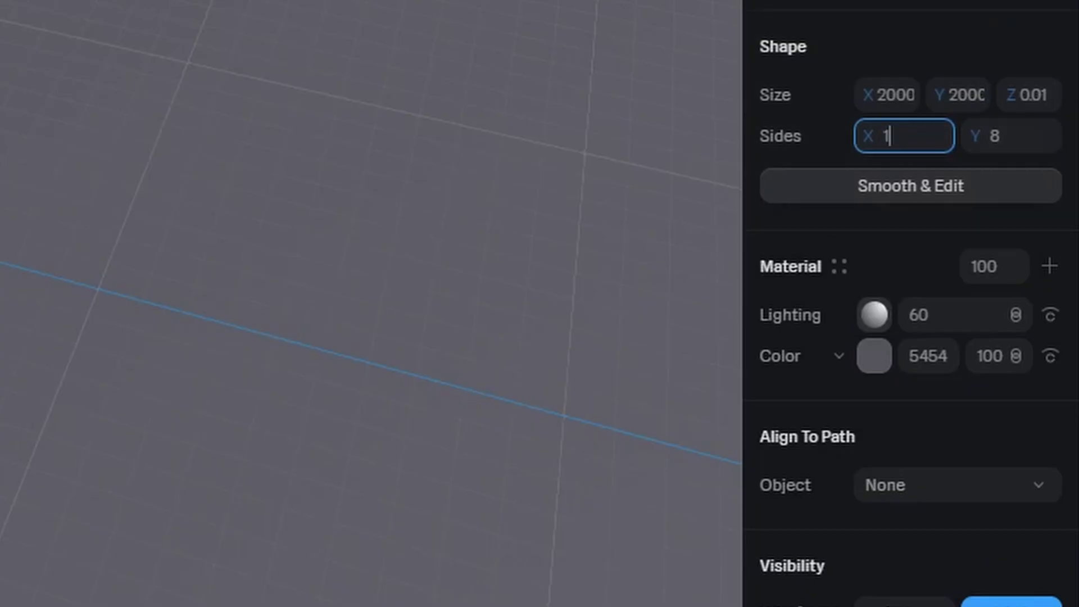
key("Tab")
type("1")
key("Return")
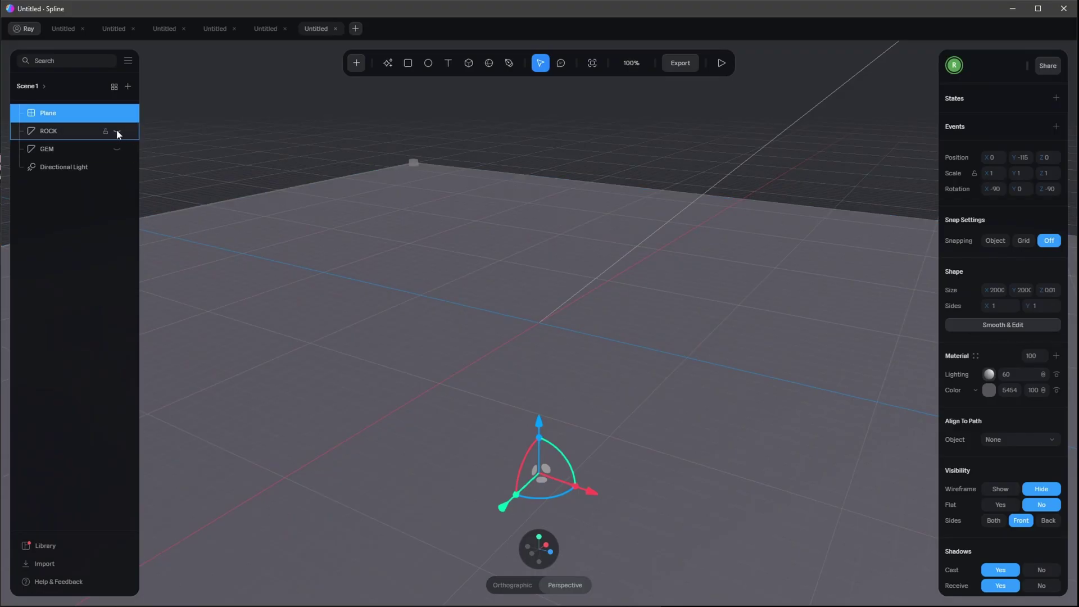
Unhide ROCK and GEM, drop the rock onto the floor and raise the gem to Y 92.
left_click(116, 131)
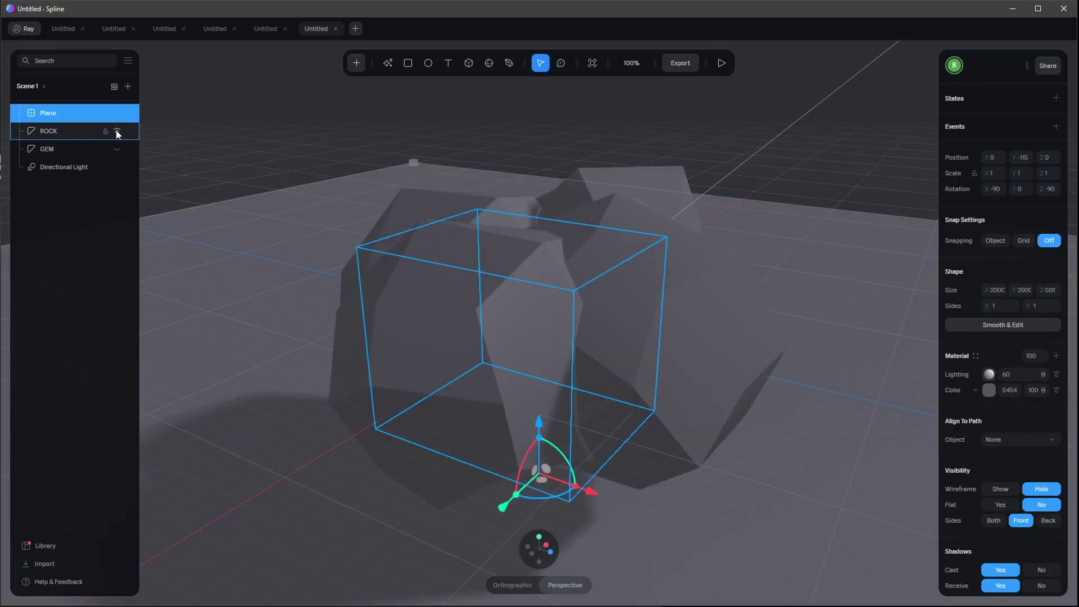
left_click(669, 233)
left_click_drag(1014, 157, 935, 156)
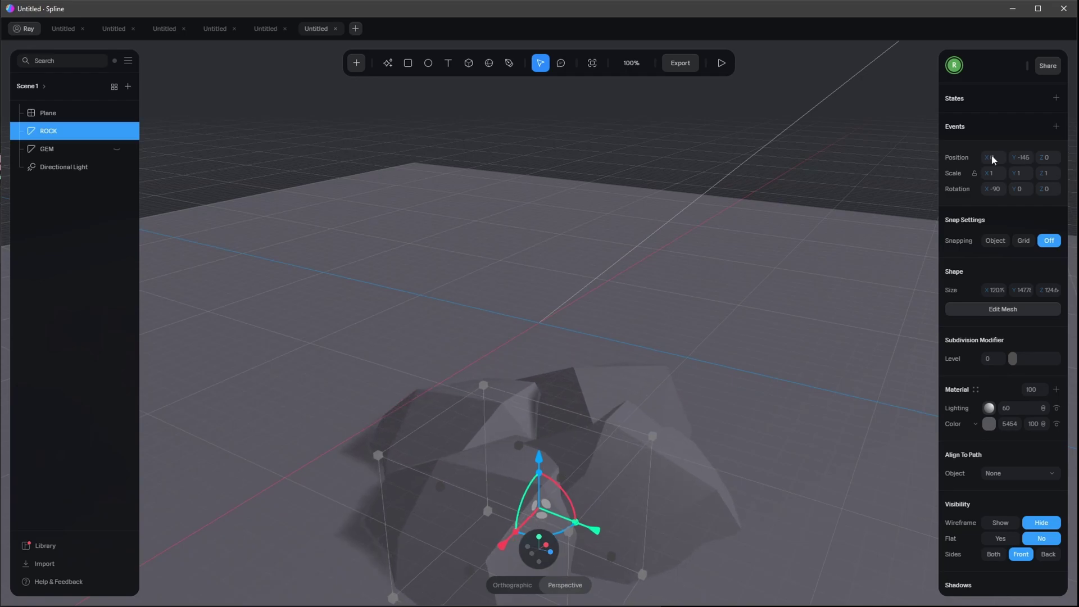
left_click(117, 150)
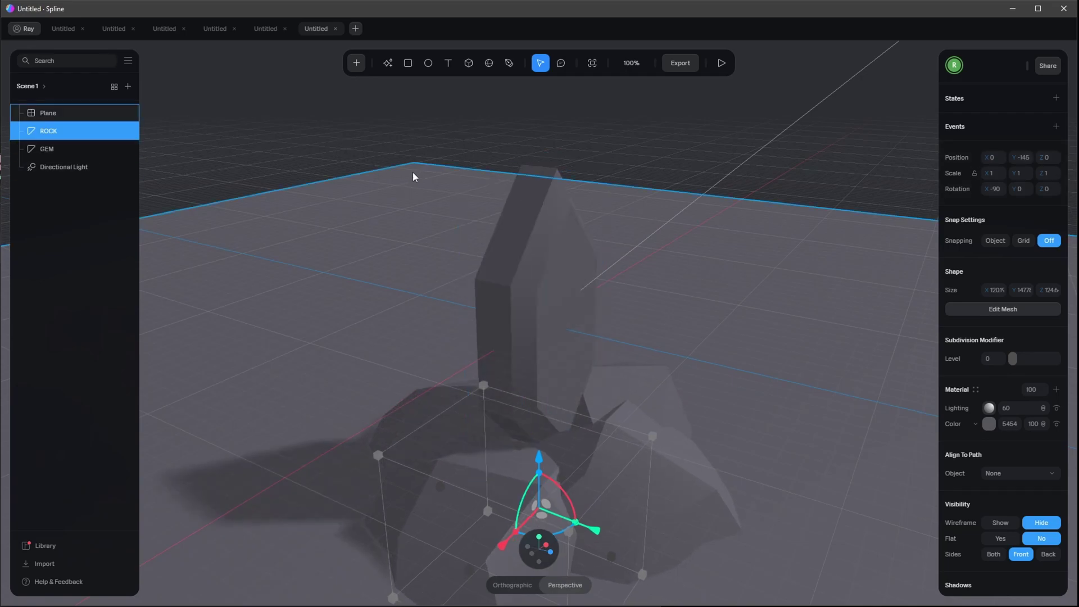
left_click(100, 149)
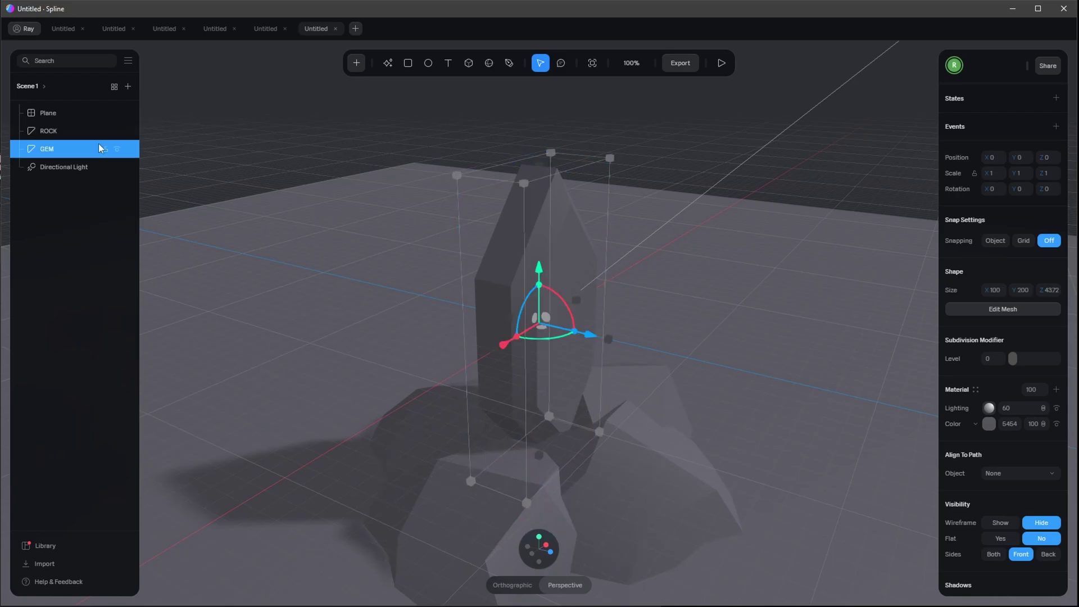
left_click_drag(1024, 159, 1064, 157)
middle_click_drag(737, 306, 587, 315)
scroll(731, 360, "down", 3)
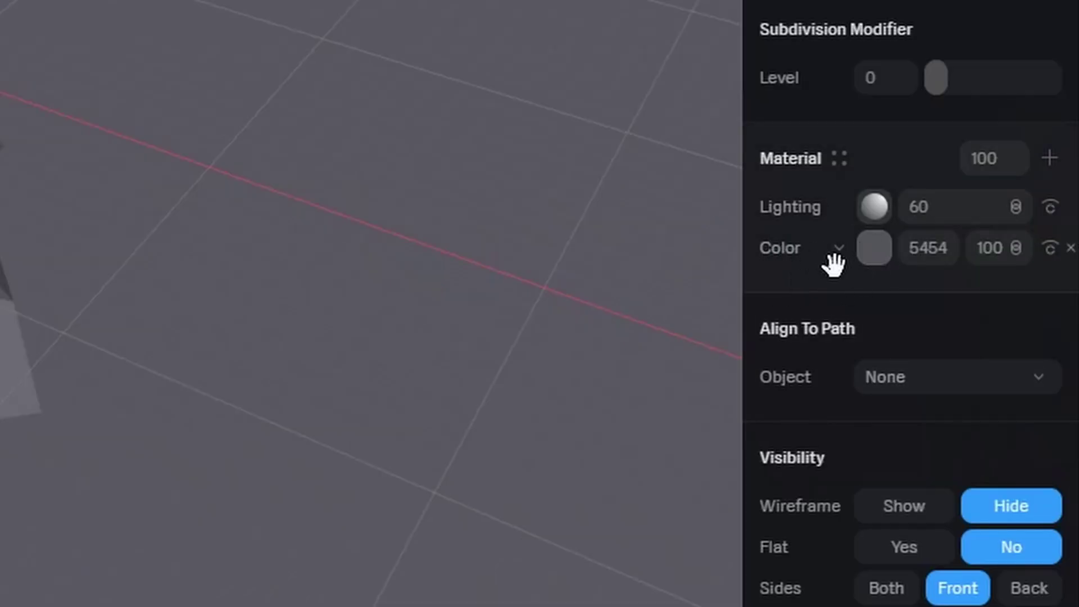
Switch the gem's Color material layer to Toon shading.
left_click(837, 247)
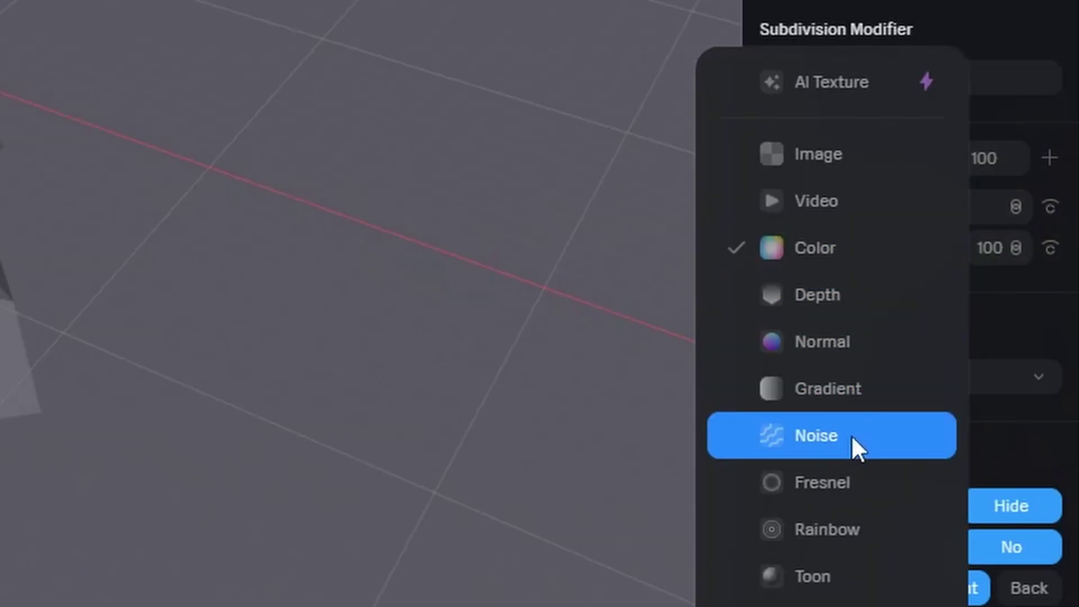
scroll(851, 444, "down", 3)
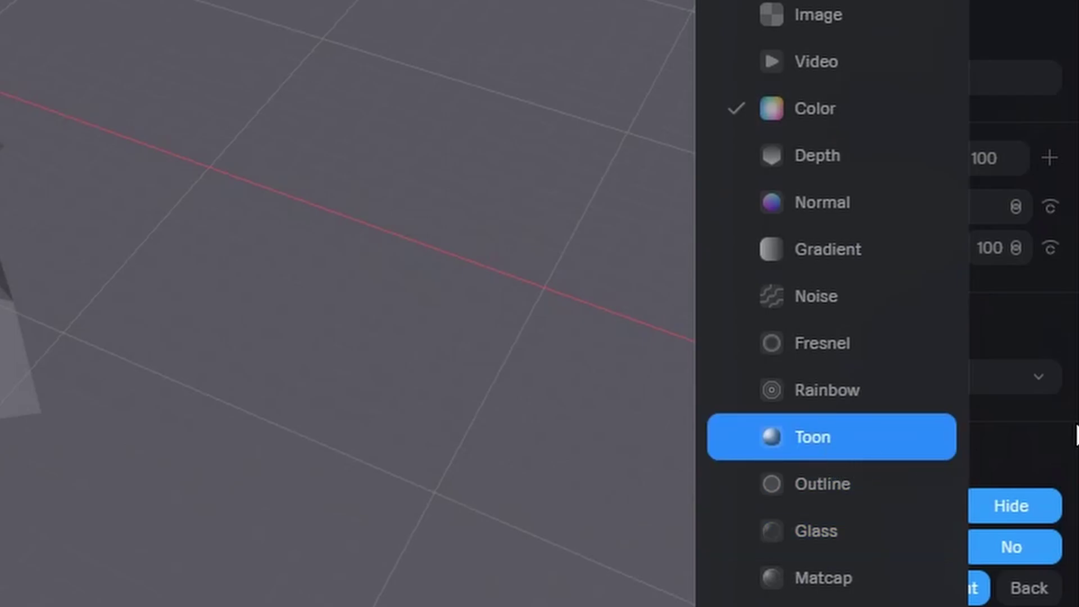
left_click(832, 437)
left_click(872, 247)
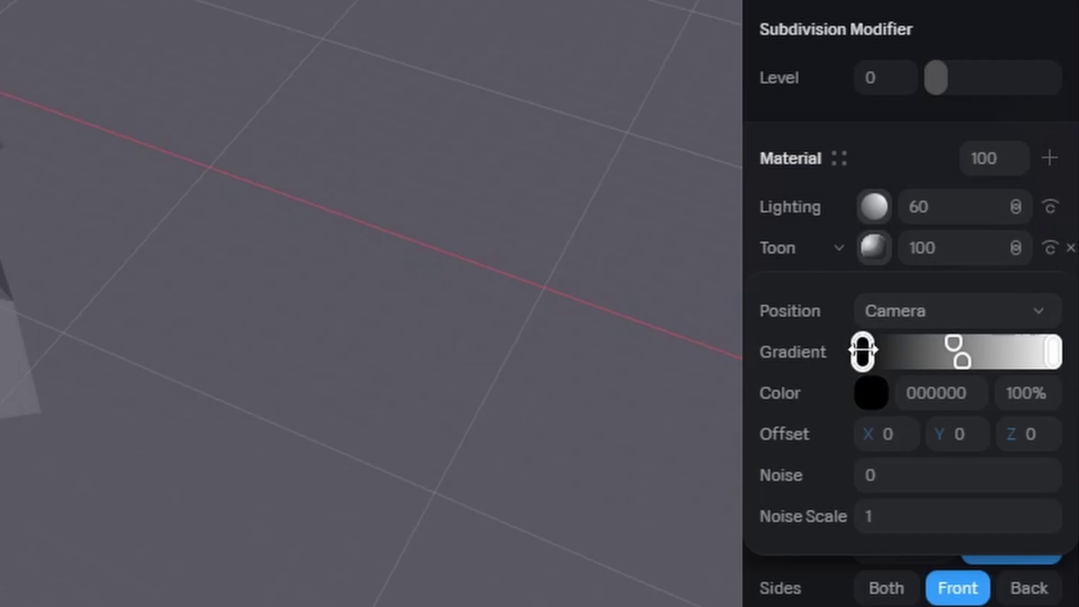
Add a purple 2D0096 stop to the Toon gradient at opacity 100.
left_click(954, 343)
left_click(933, 389)
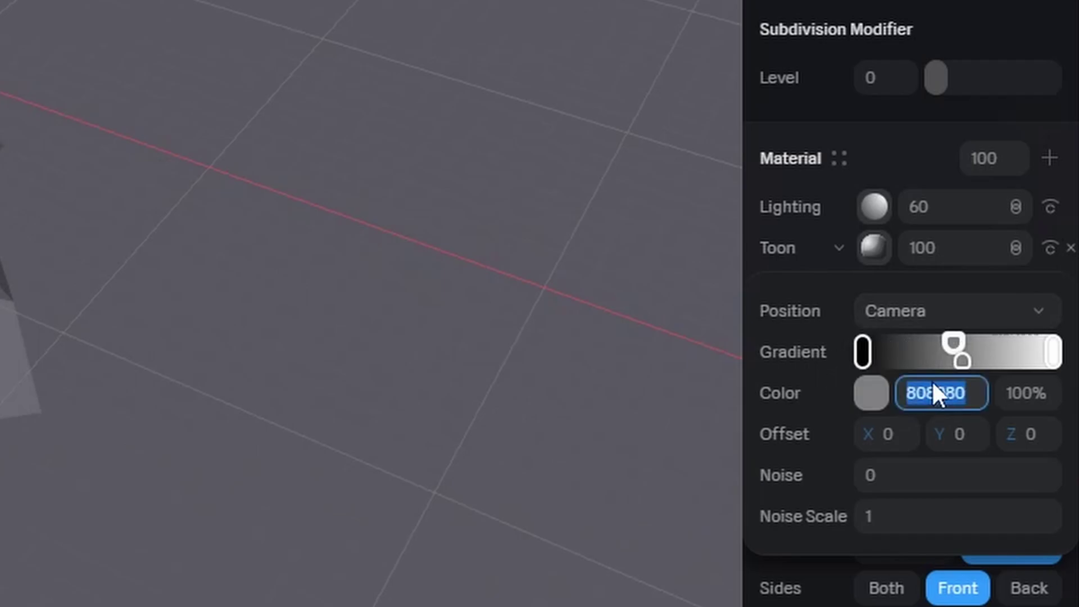
type("2D0096")
key("Tab")
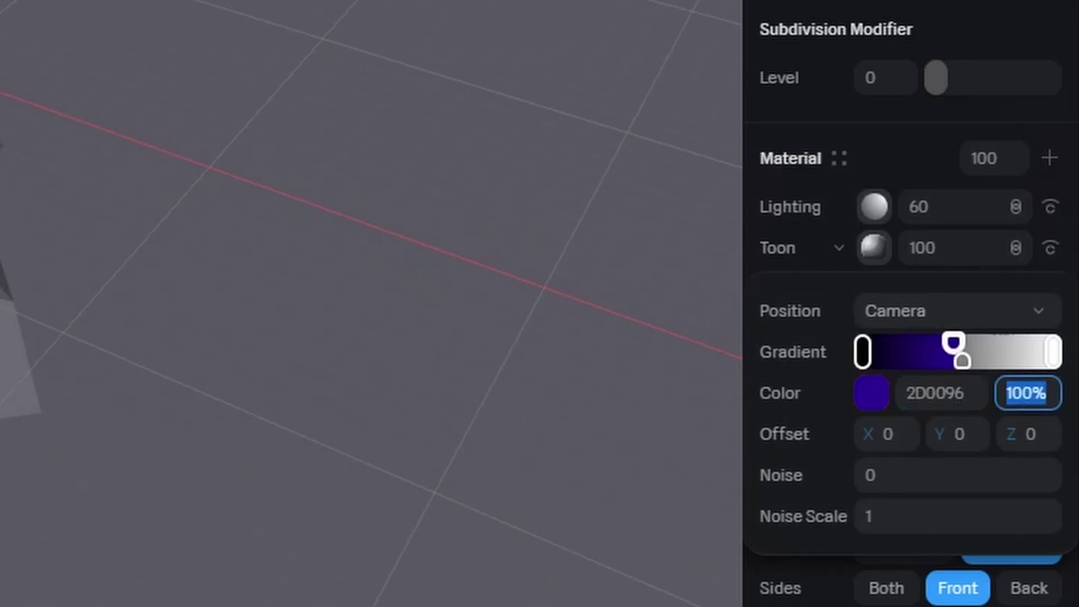
key("Return")
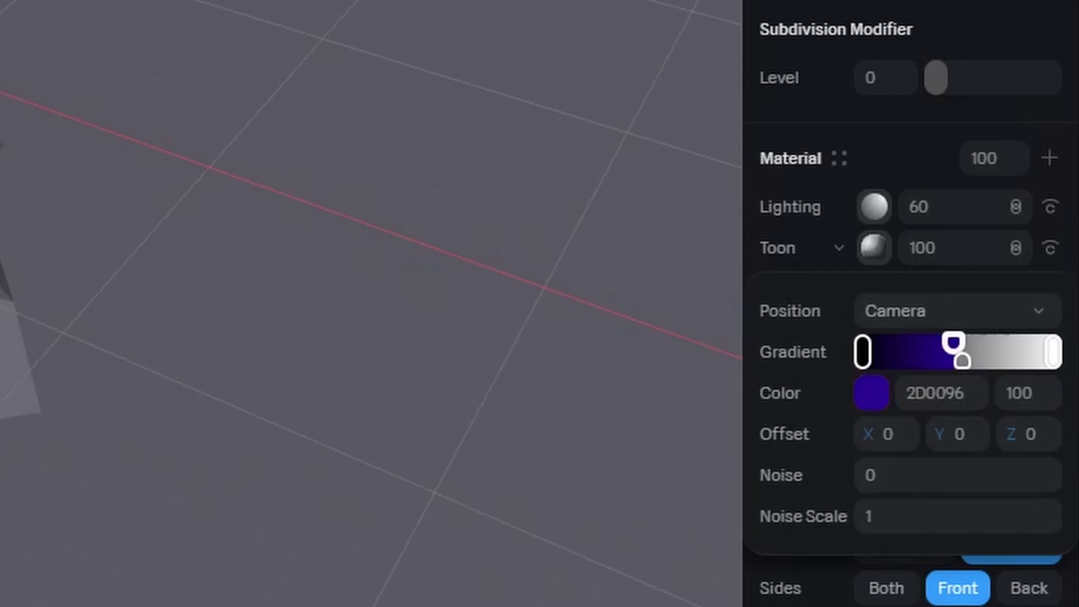
Colour the lower gradient stop blue 004A8E and the right-end stop light blue 4B98FF.
left_click(962, 358)
left_click(960, 391)
type("004A8E")
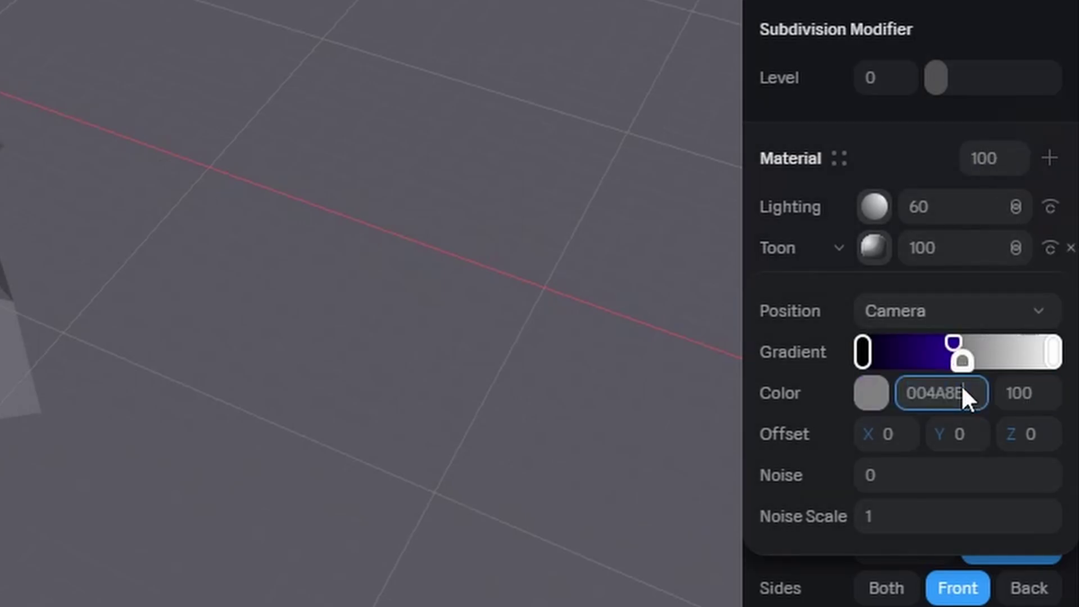
key("Return")
left_click(1053, 352)
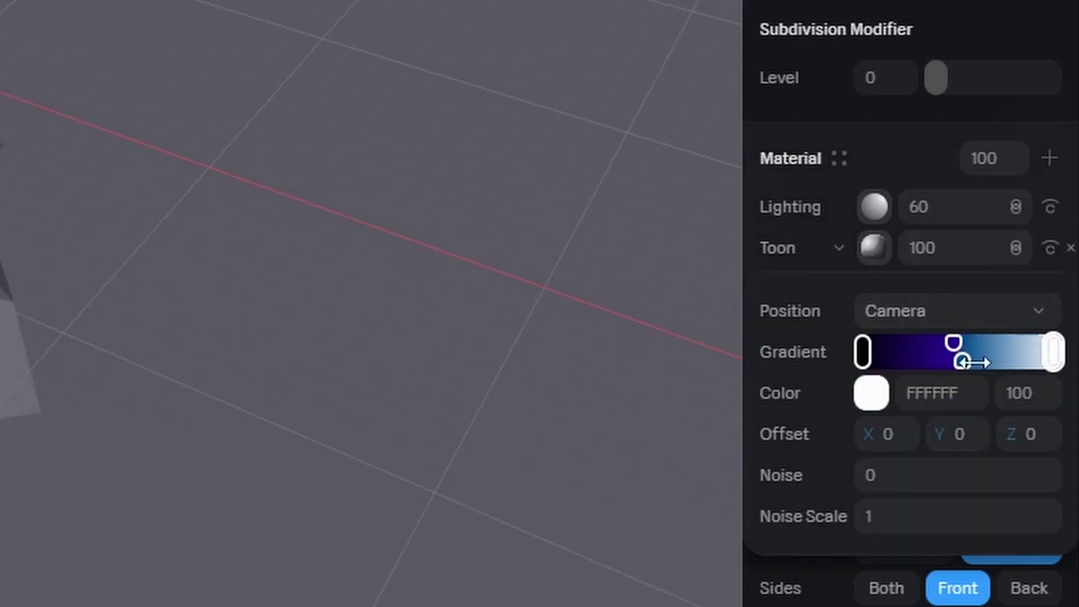
left_click(946, 393)
type("4B98FF")
Confirm the 4B98FF stop and add a new Matcap layer to the gem's material.
key("Return")
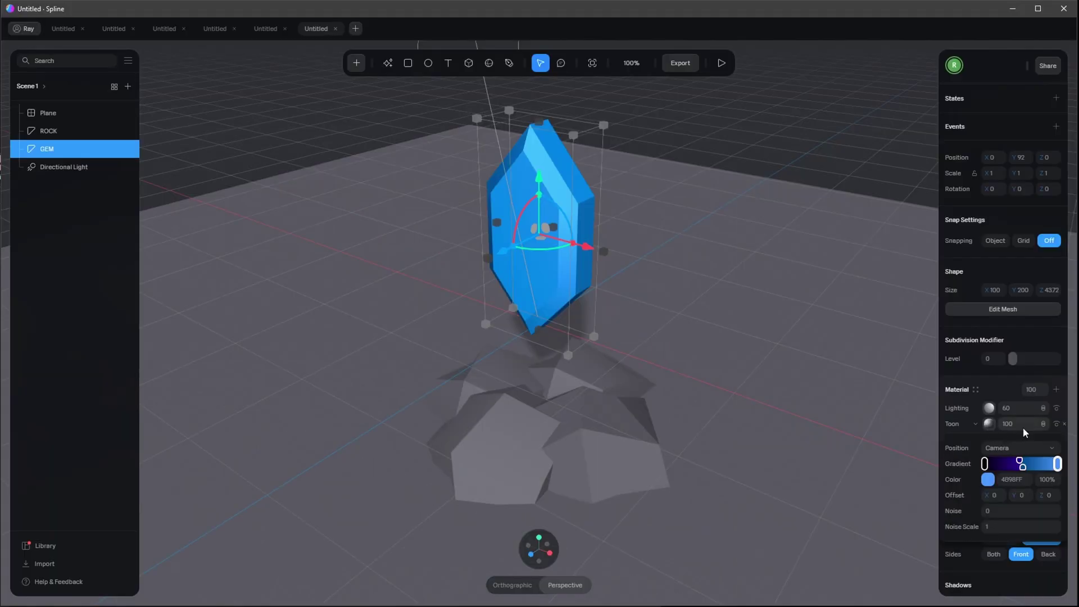
left_click(989, 423)
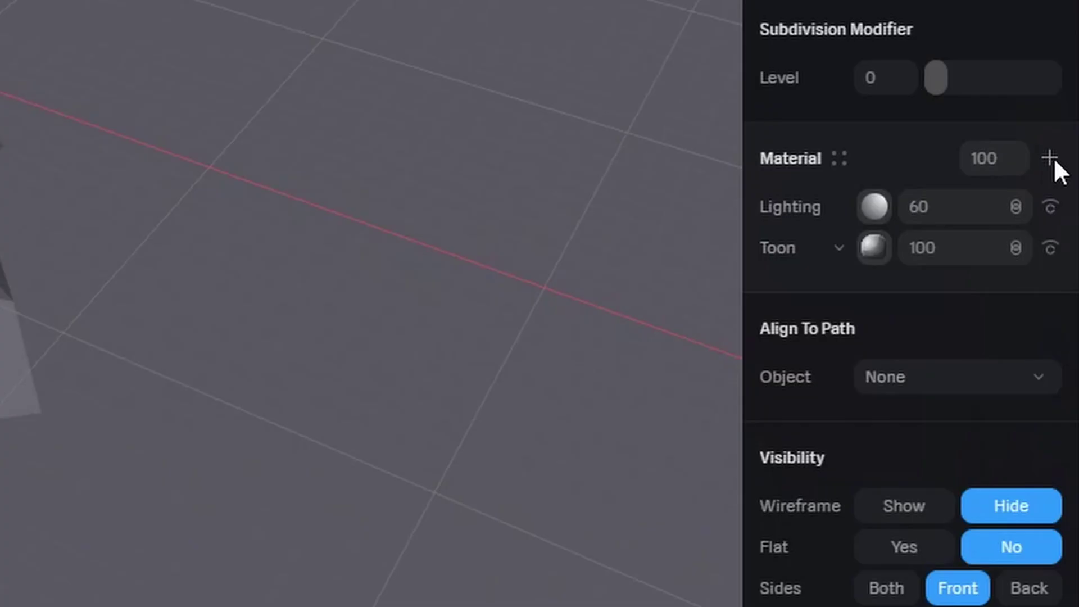
left_click(1050, 158)
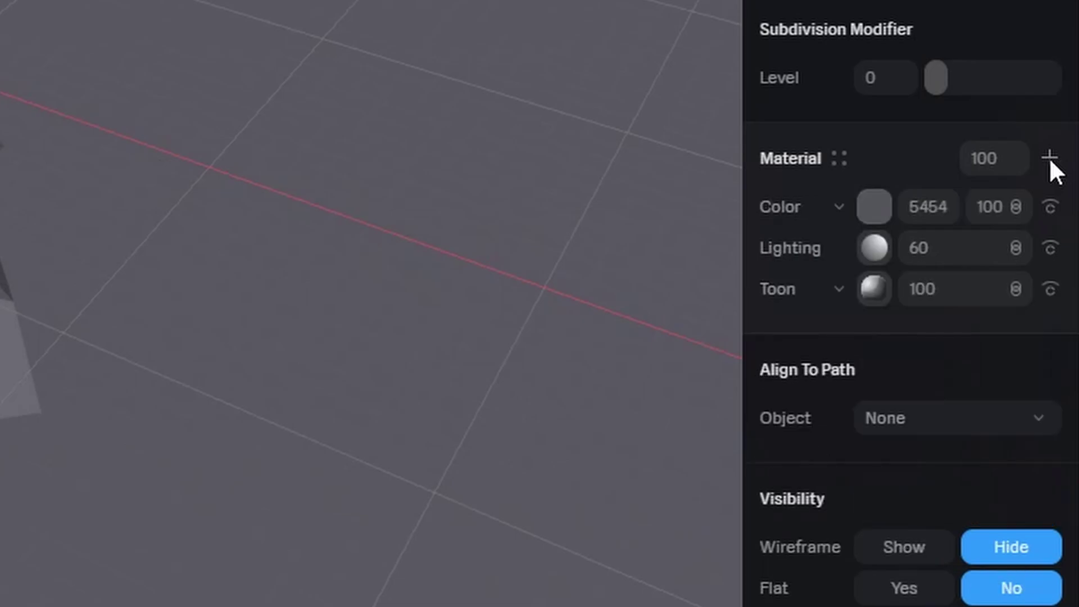
left_click(837, 208)
scroll(838, 489, "down", 2)
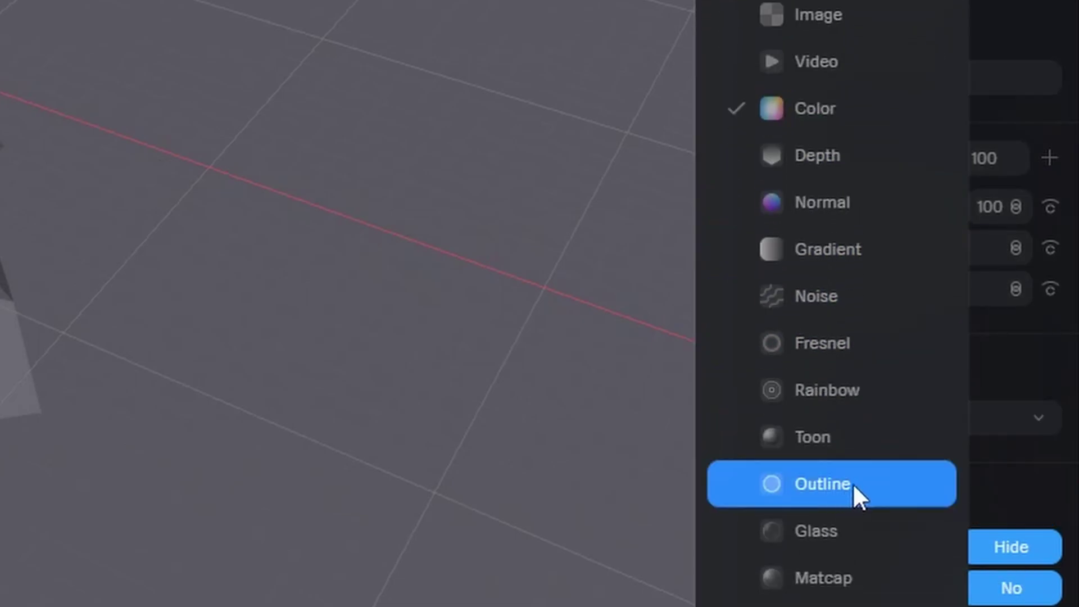
left_click(864, 583)
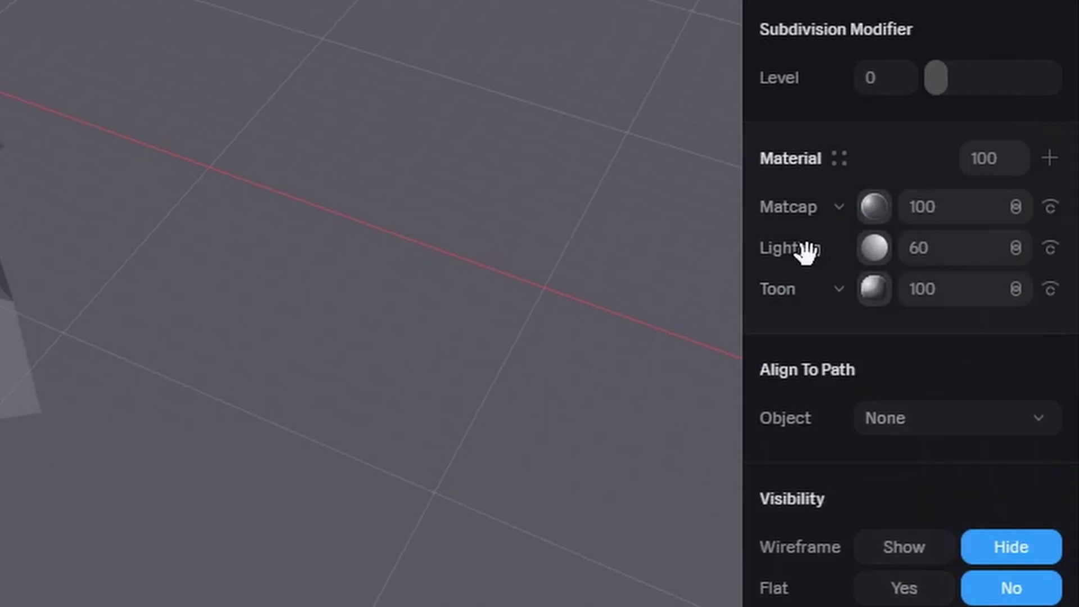
Place the Matcap layer below Lighting, blend it as Screen and apply the blue matcap.
left_click_drag(783, 217, 790, 259)
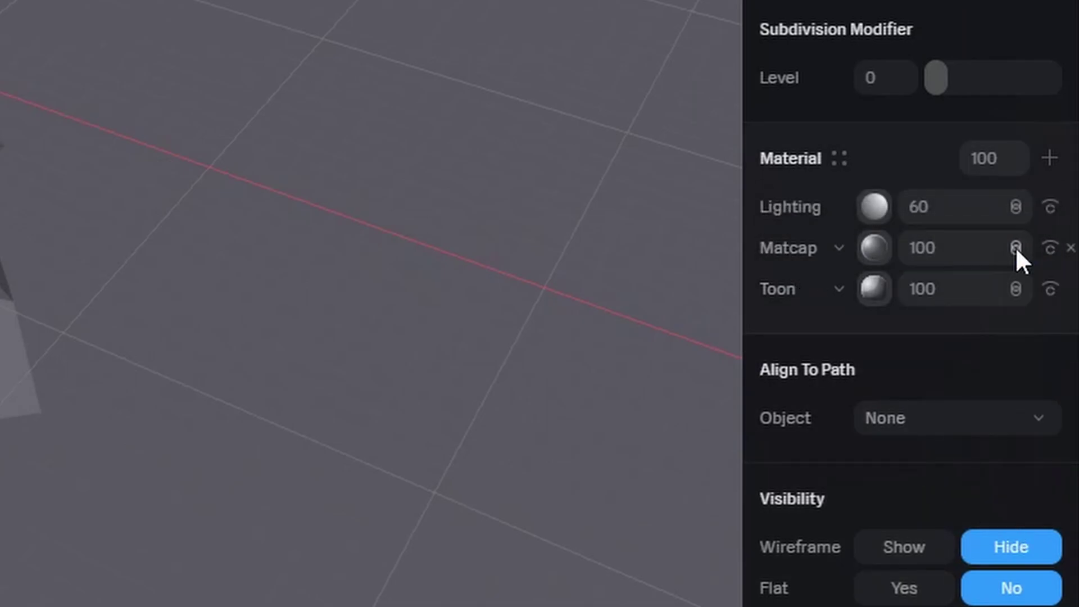
left_click(1016, 247)
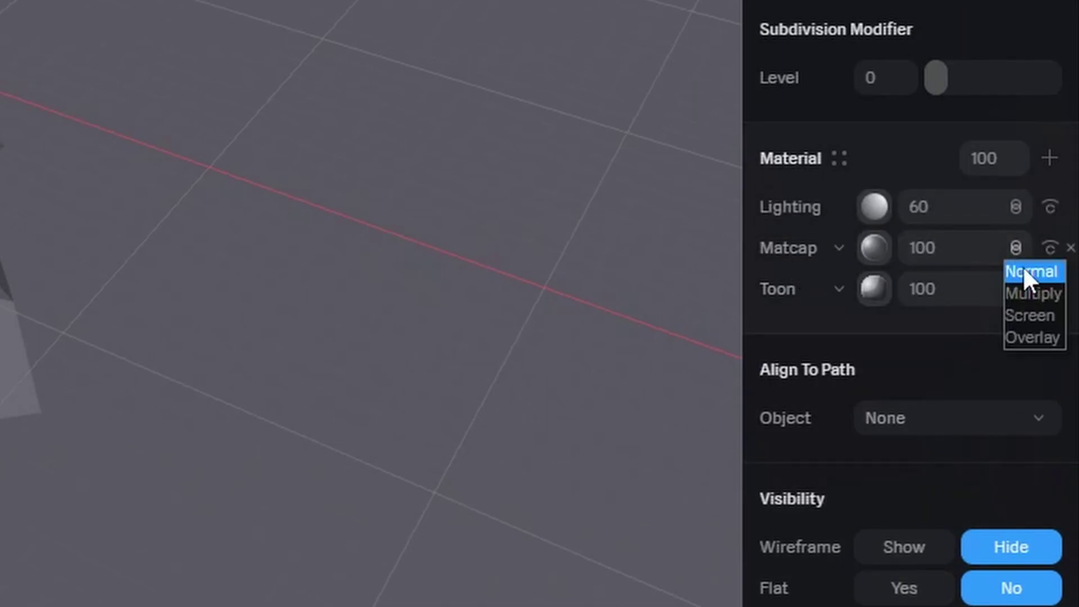
left_click(1042, 314)
left_click(874, 248)
scroll(779, 370, "down", 3)
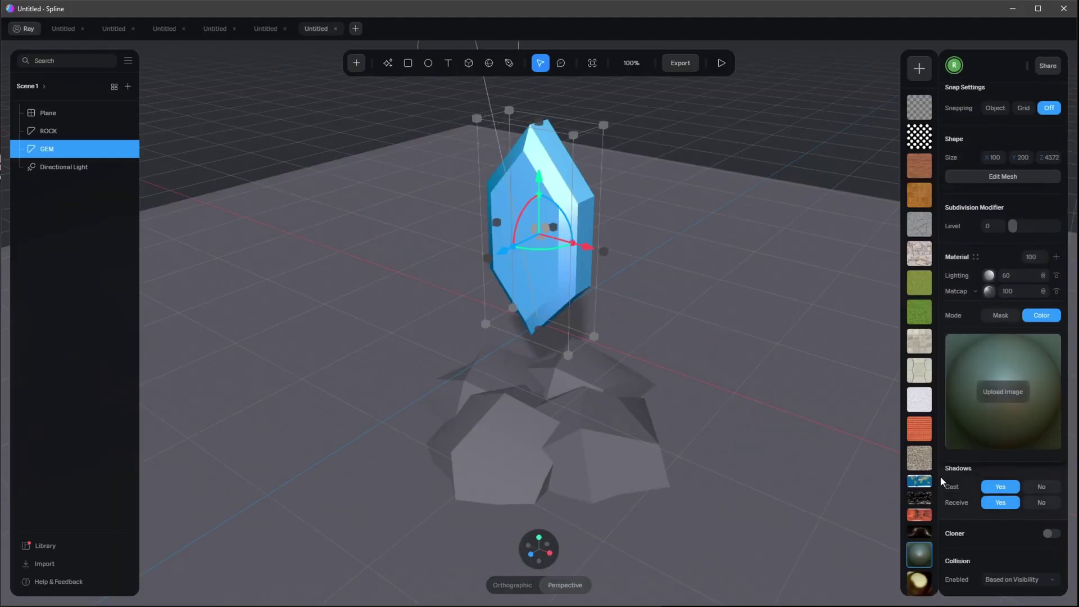
scroll(919, 491, "down", 4)
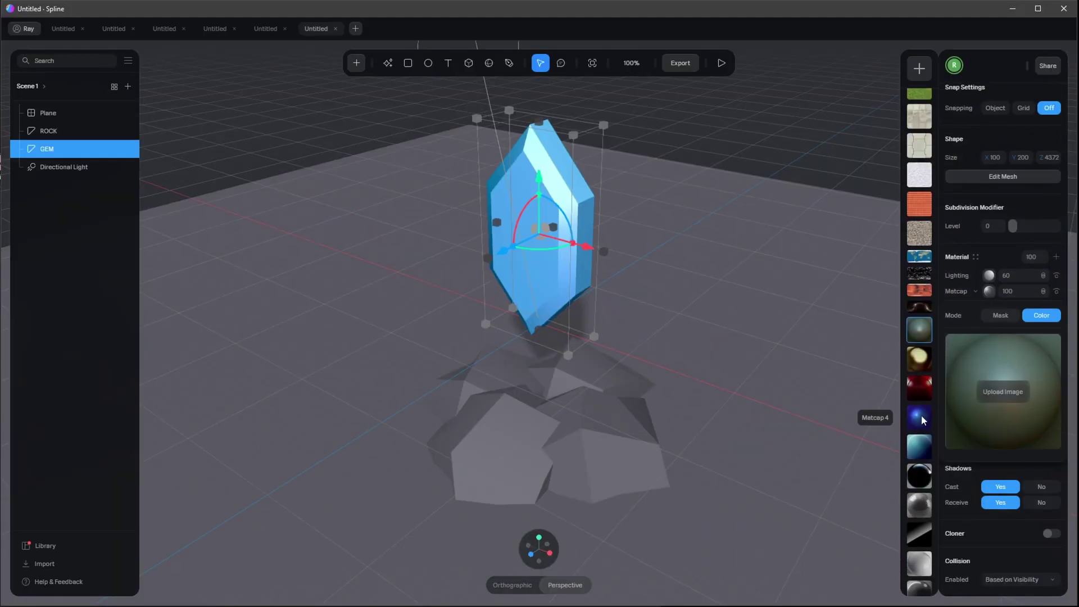
left_click(922, 416)
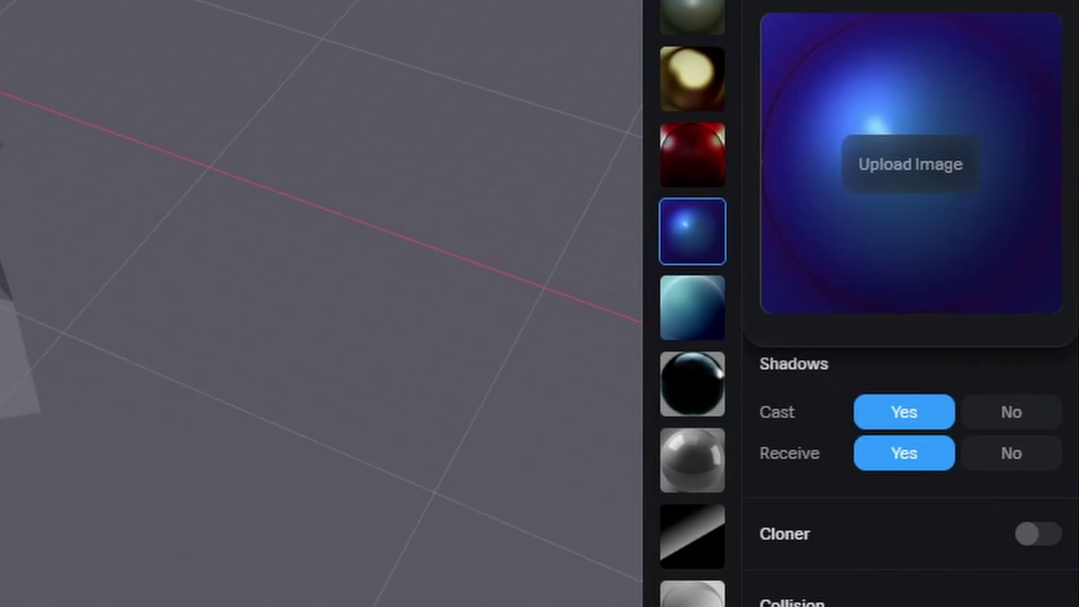
left_click(568, 332)
middle_click_drag(569, 332, 687, 306)
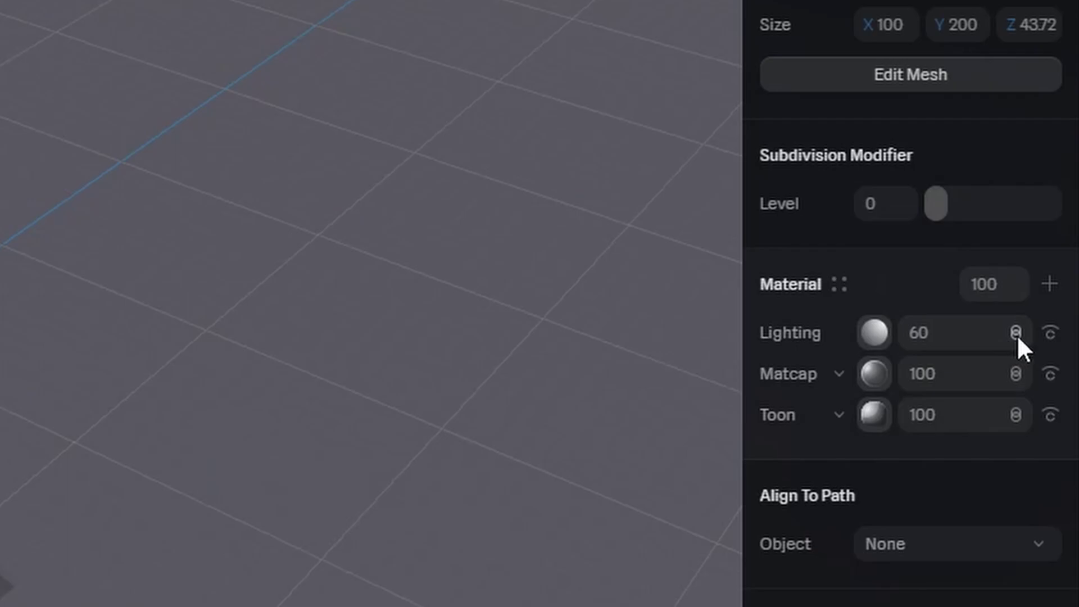
Set the Lighting layer to Screen blending with strength 100.
left_click(1016, 334)
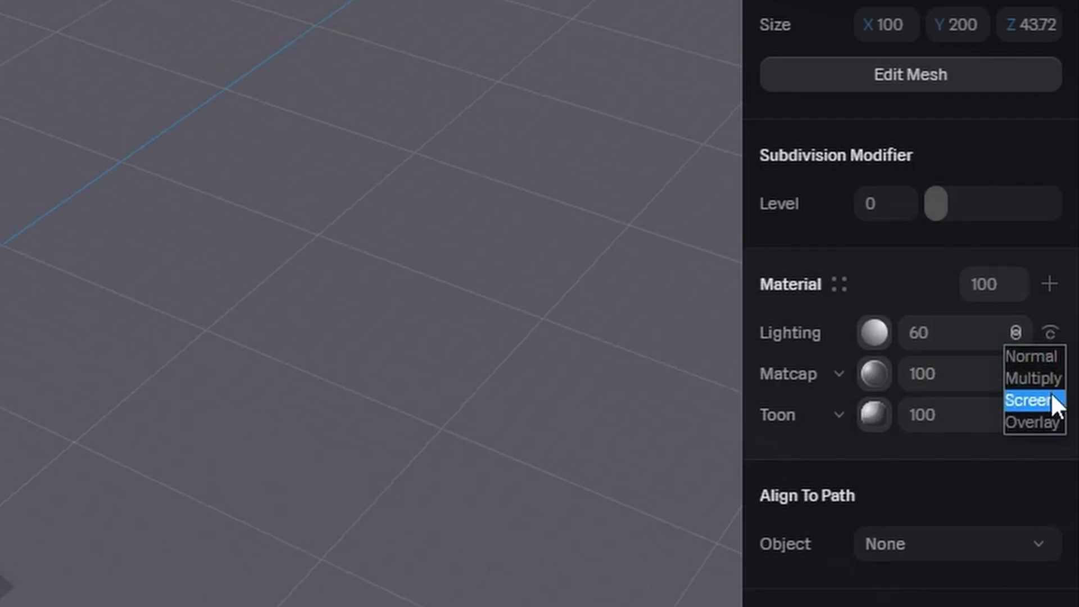
left_click(1053, 400)
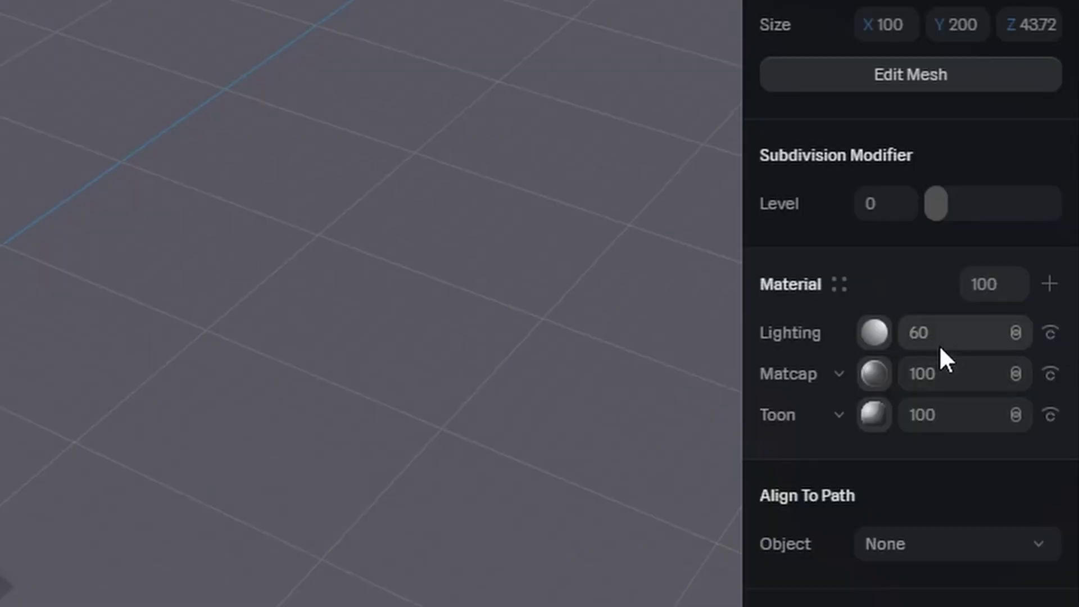
left_click(1013, 279)
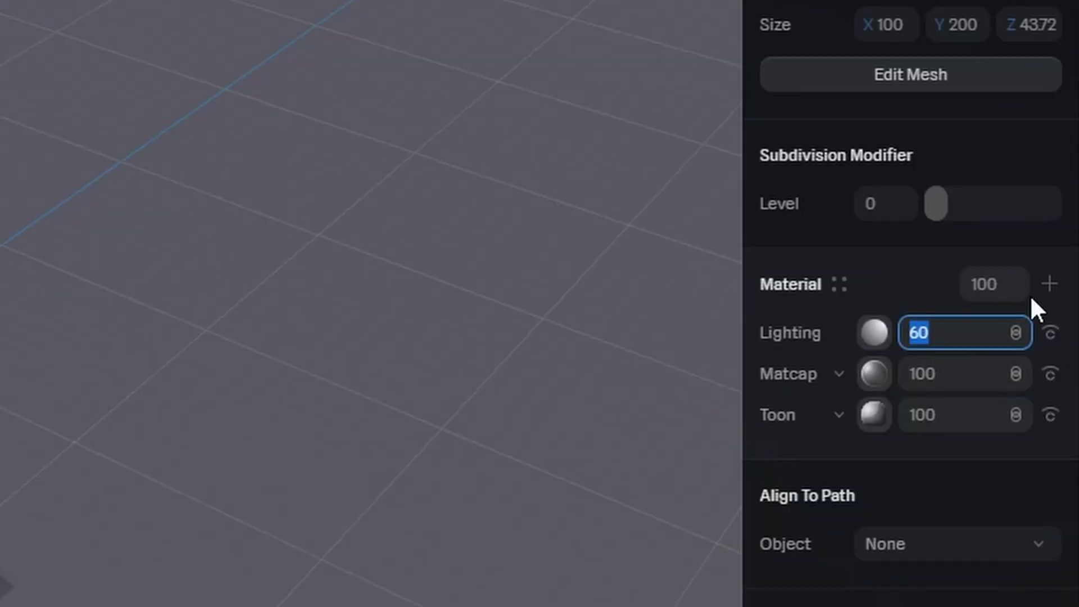
type("100")
key("Return")
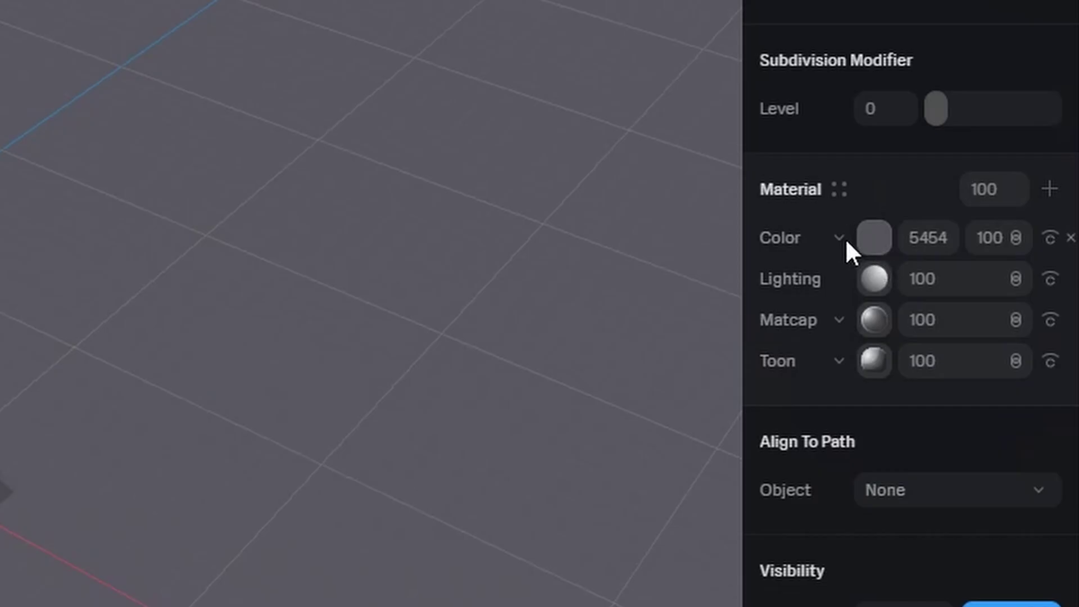
Convert the gem's extra Color layer into a Glass layer and set its blend mode.
left_click(842, 238)
scroll(860, 393, "down", 4)
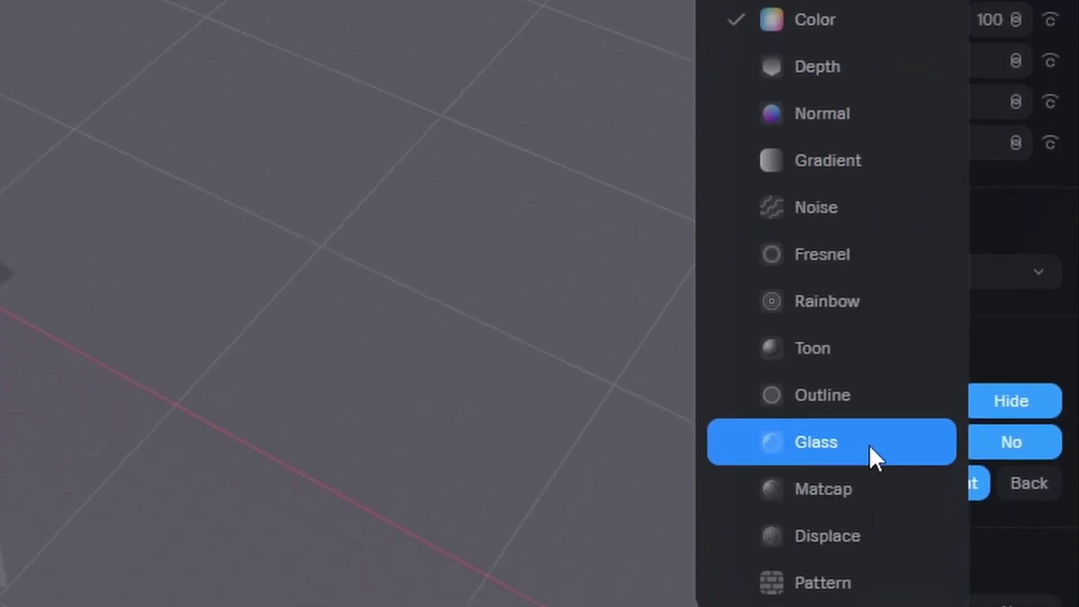
left_click(899, 442)
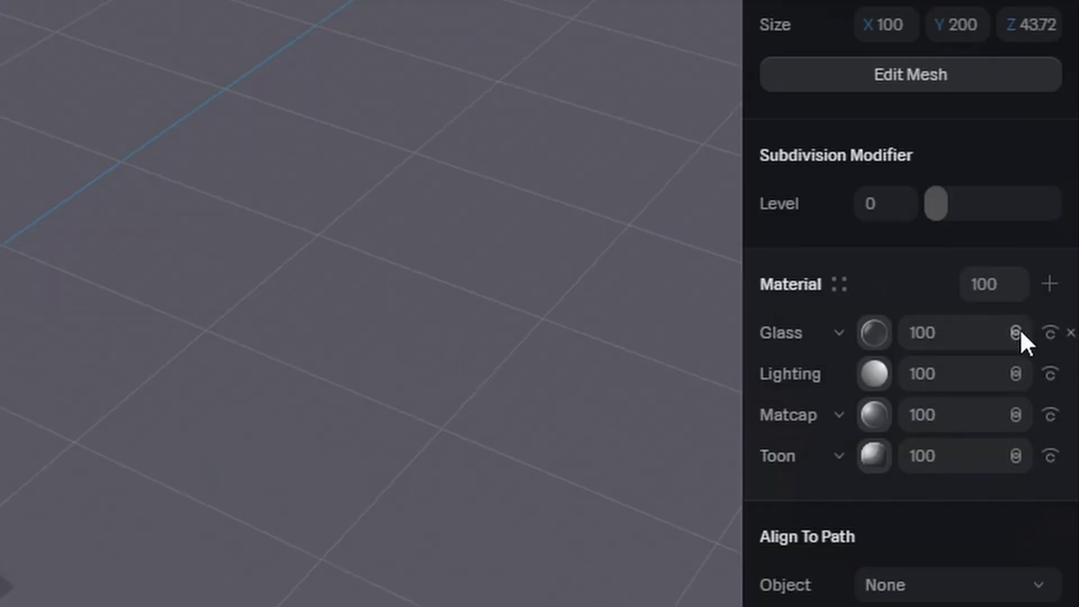
left_click(1017, 333)
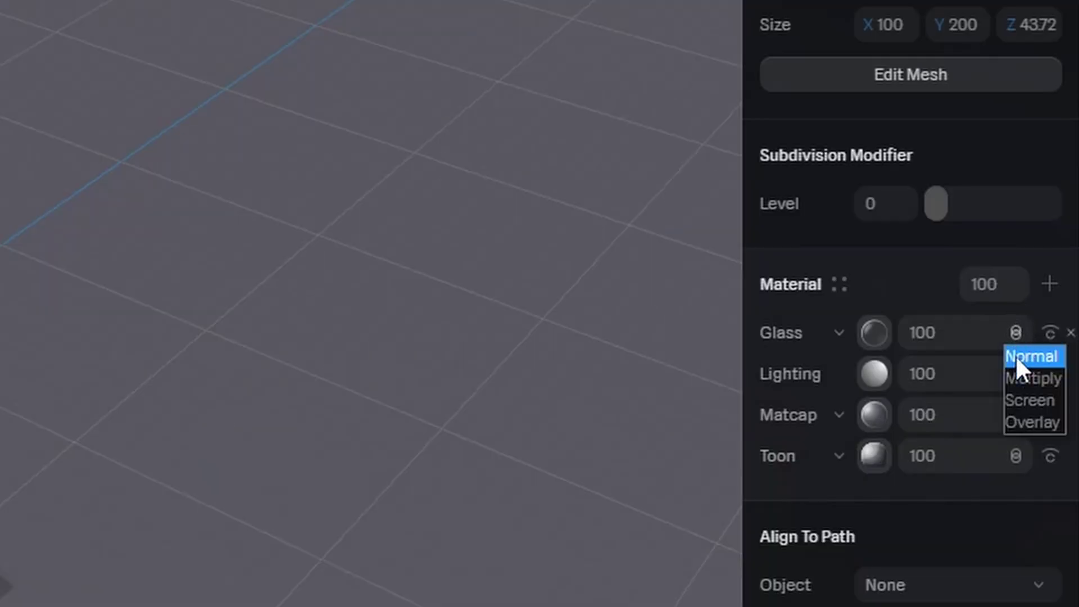
left_click(1037, 401)
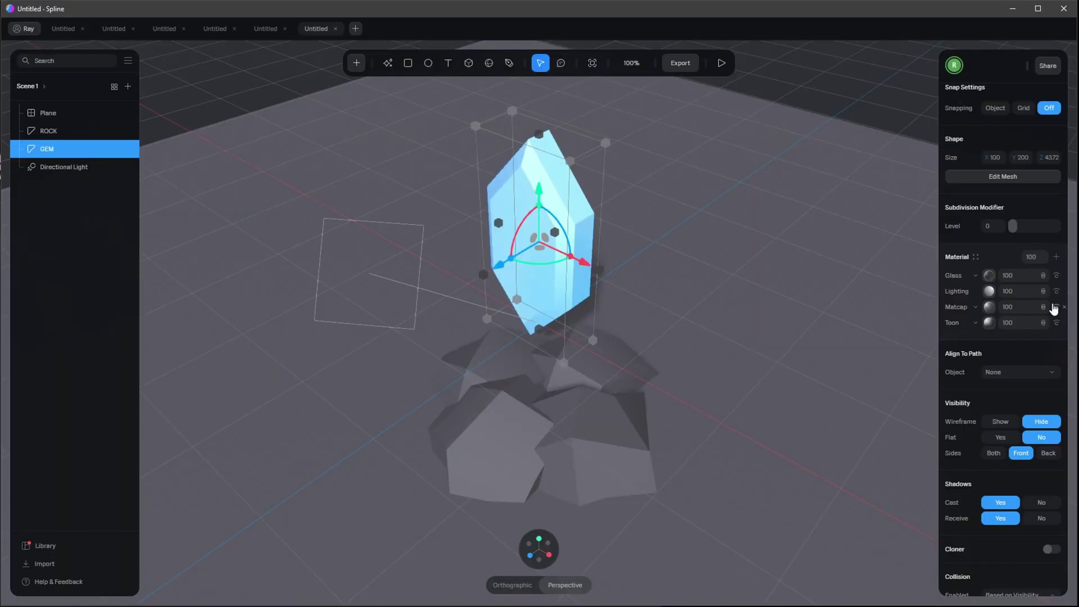
Set the Glass layer to Blur 8, Thickness -100 and Refraction 2.
left_click(989, 276)
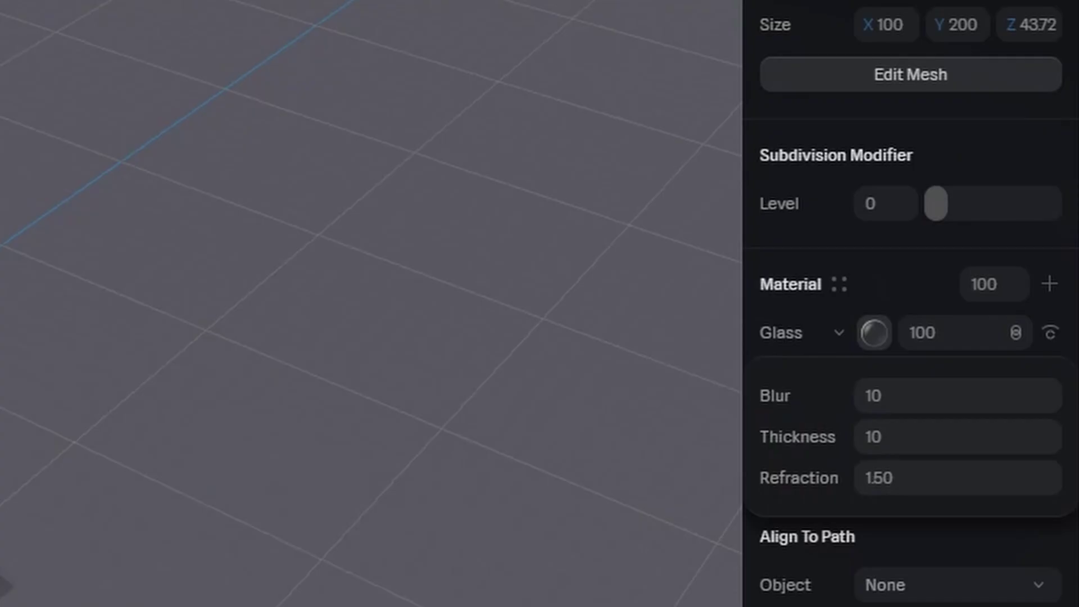
left_click(925, 399)
type("8")
key("Tab")
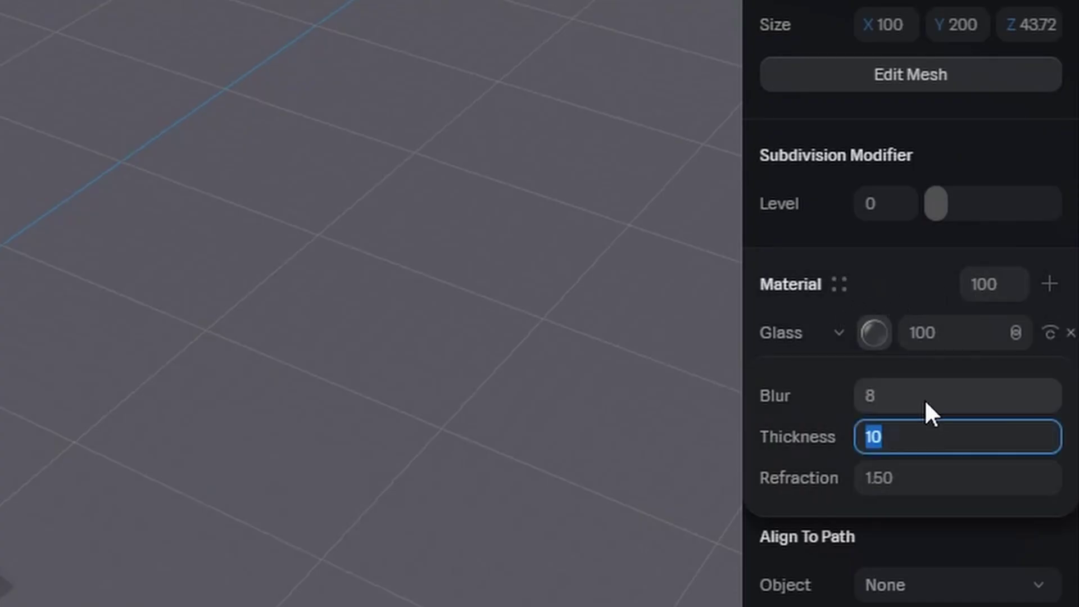
type("-100")
key("Tab")
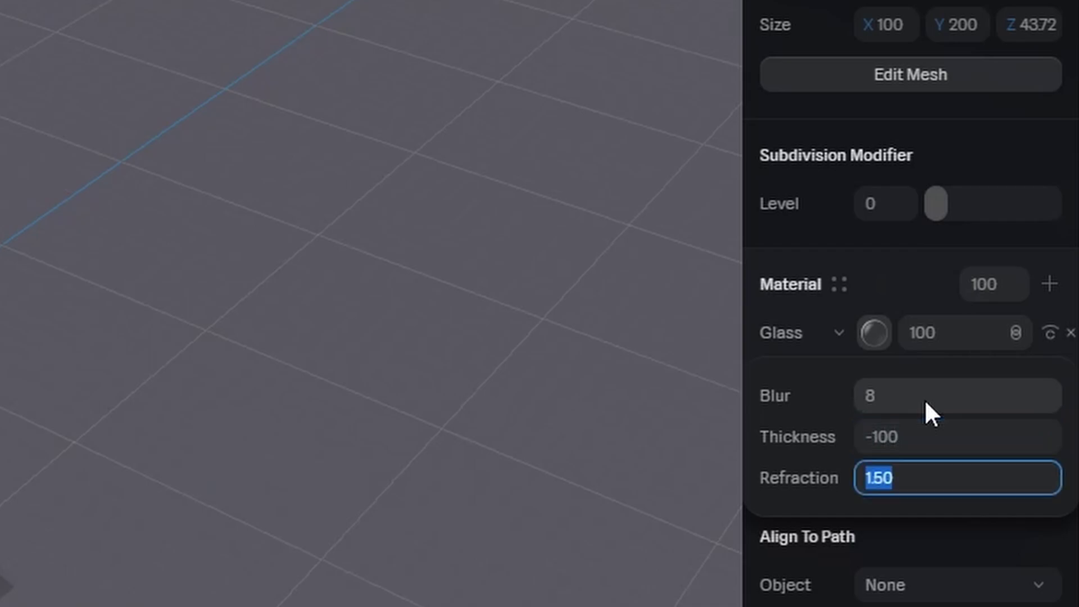
type("2")
key("Return")
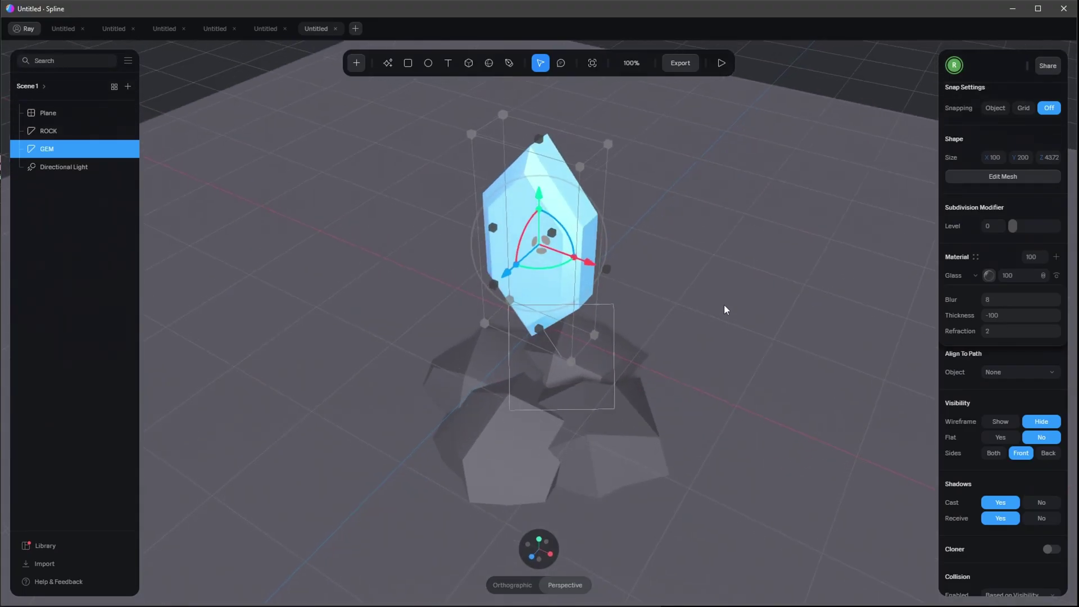
left_click(641, 394)
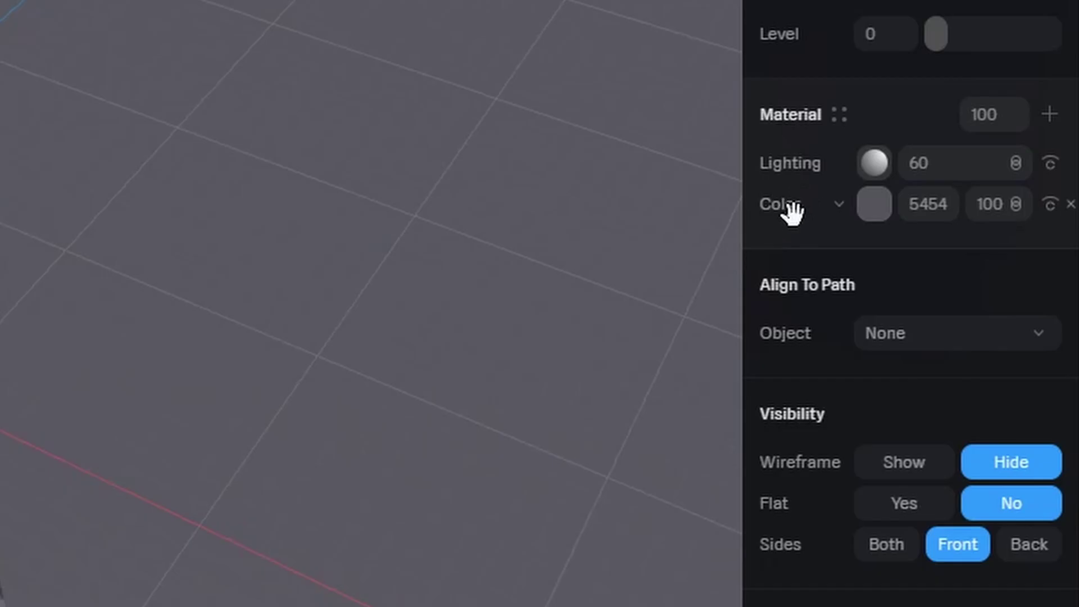
Move the rock's Color layer above Lighting, lighten its grey and blend it as Overlay.
left_click_drag(957, 292, 957, 275)
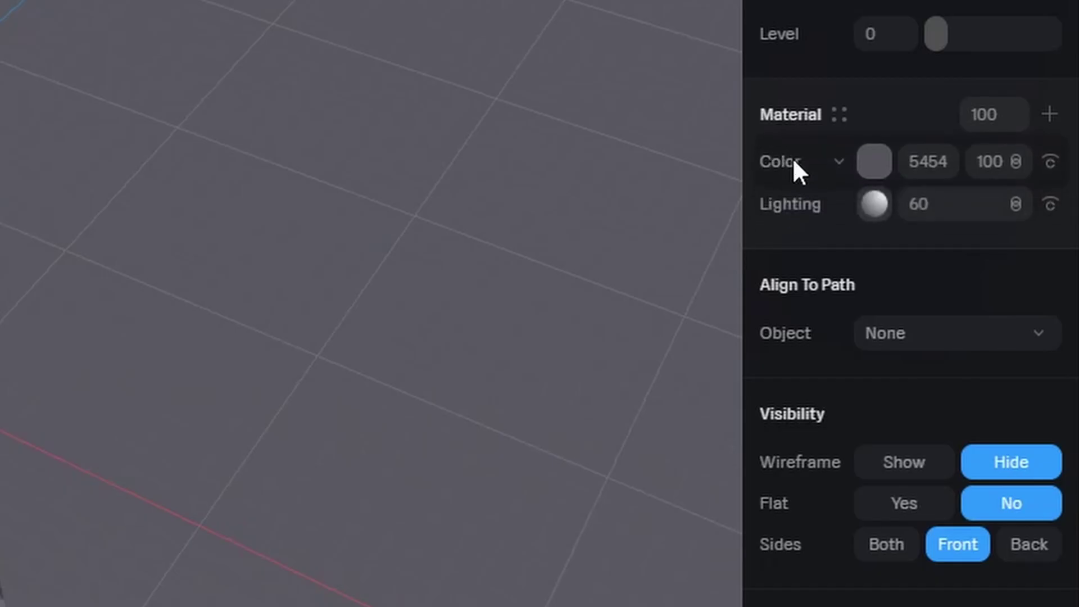
left_click(884, 163)
left_click_drag(776, 379, 744, 373)
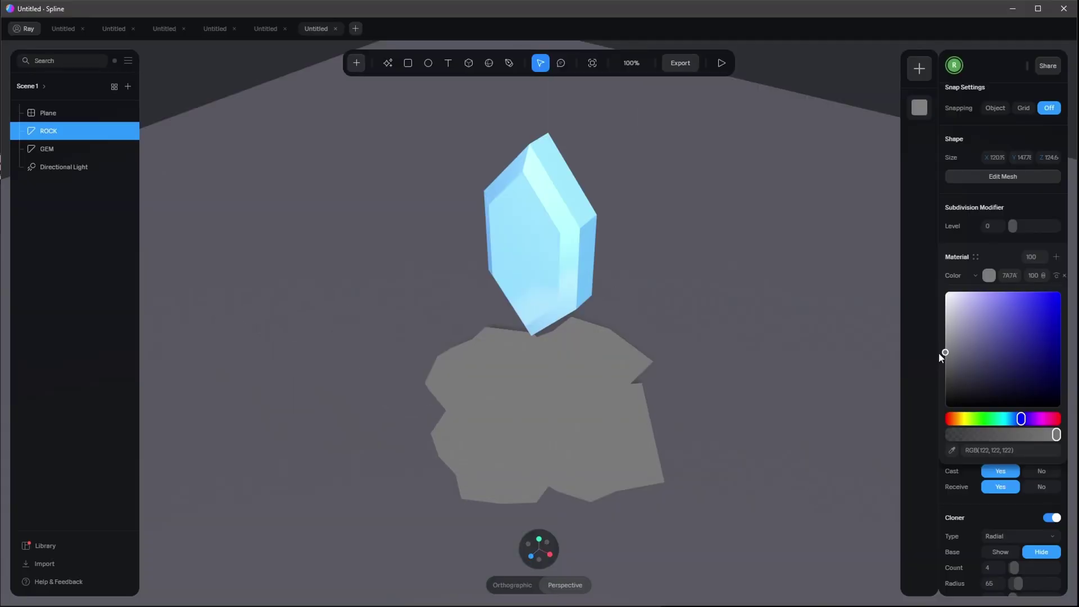
left_click_drag(938, 353, 939, 355)
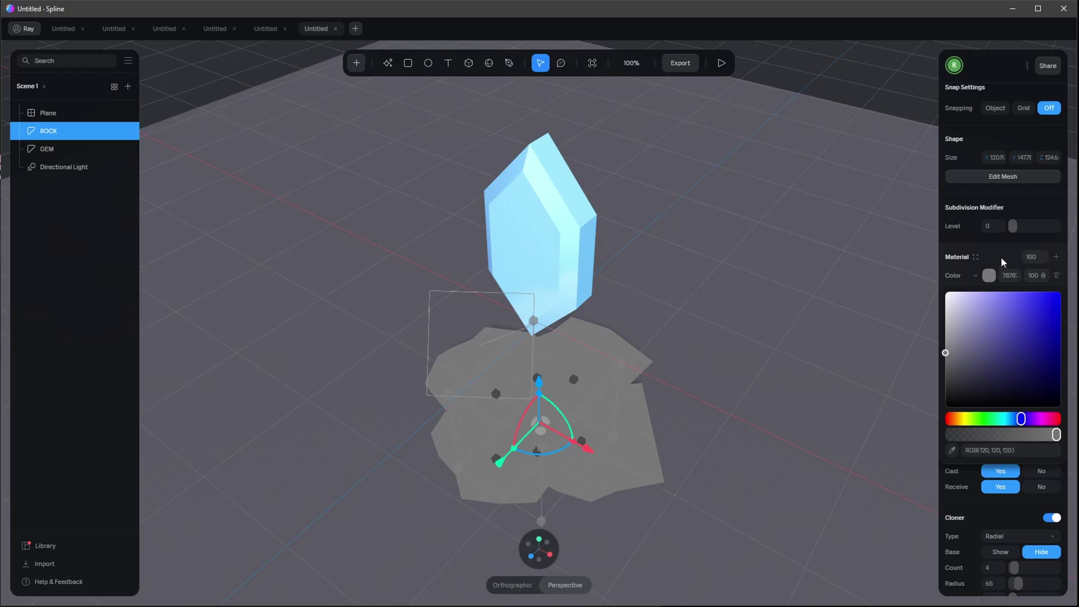
left_click(997, 254)
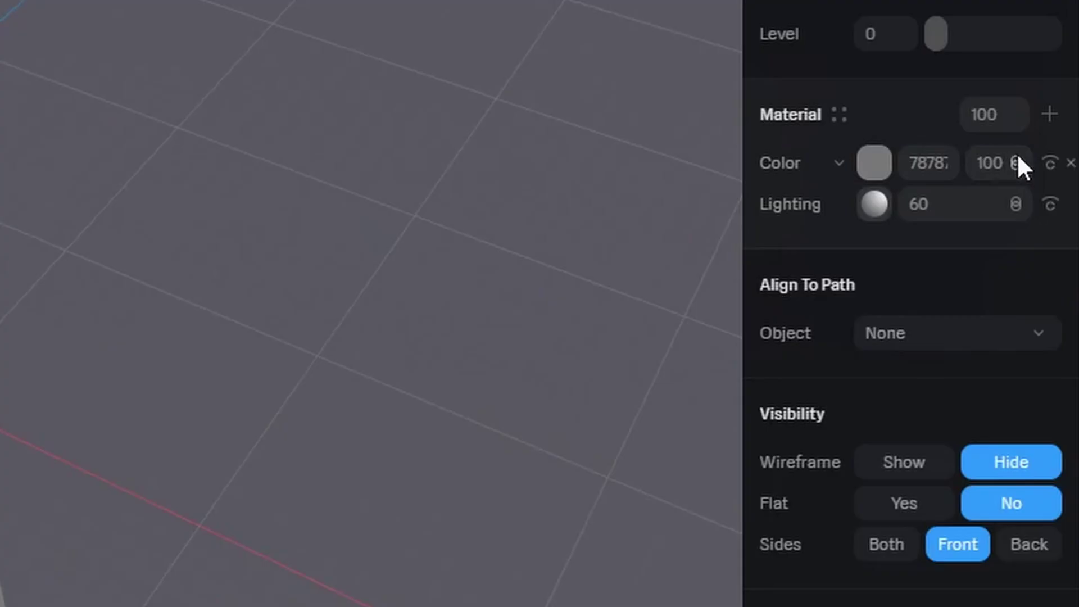
left_click(1046, 276)
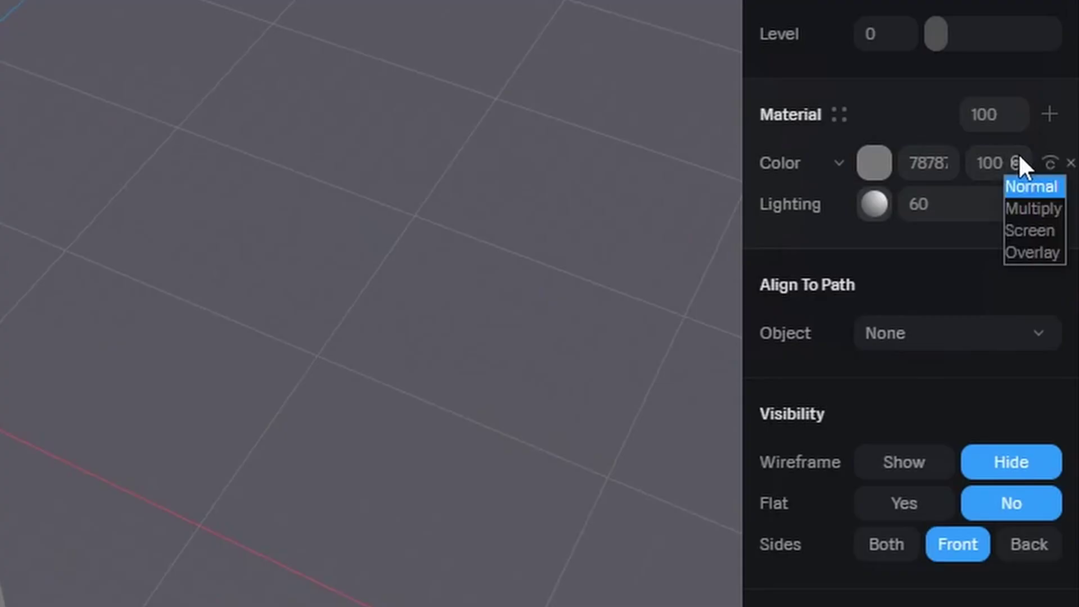
left_click(1048, 310)
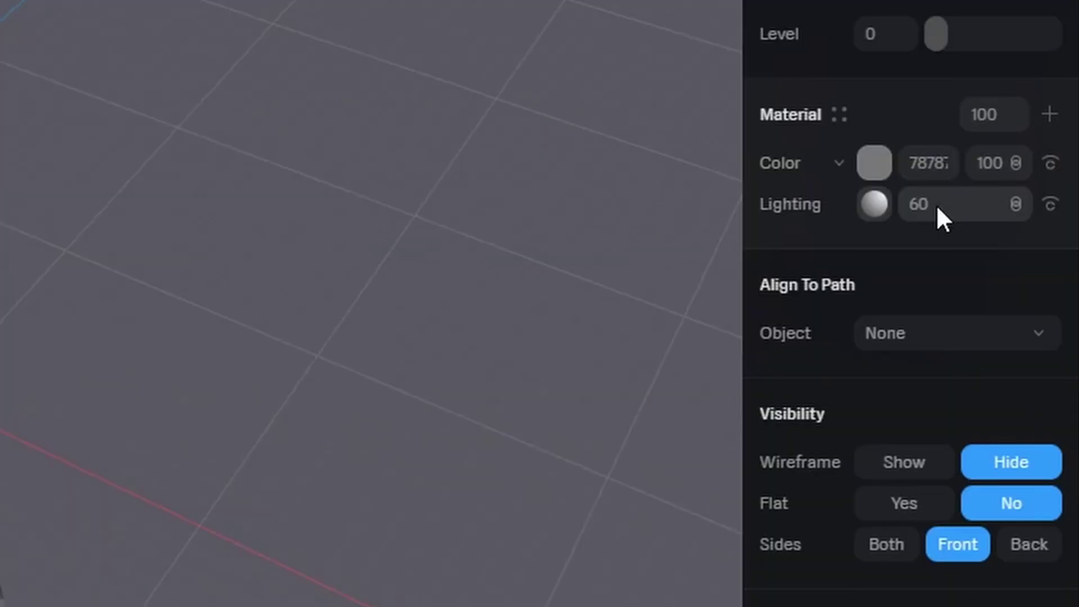
Raise the rock's Lighting strength to 80.
left_click(950, 209)
type("80")
key("Return")
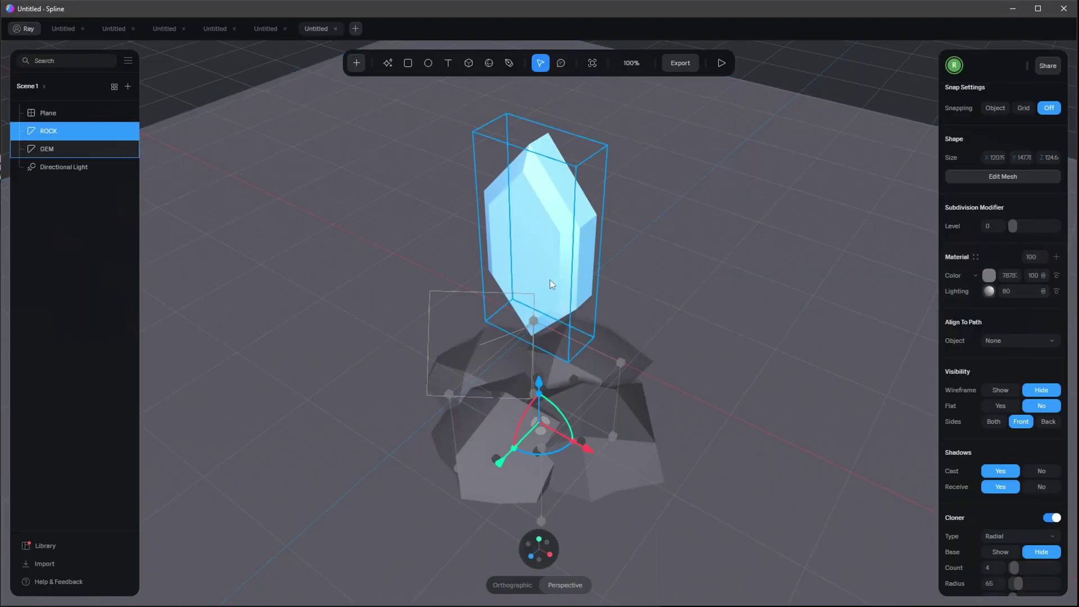
left_click(752, 346)
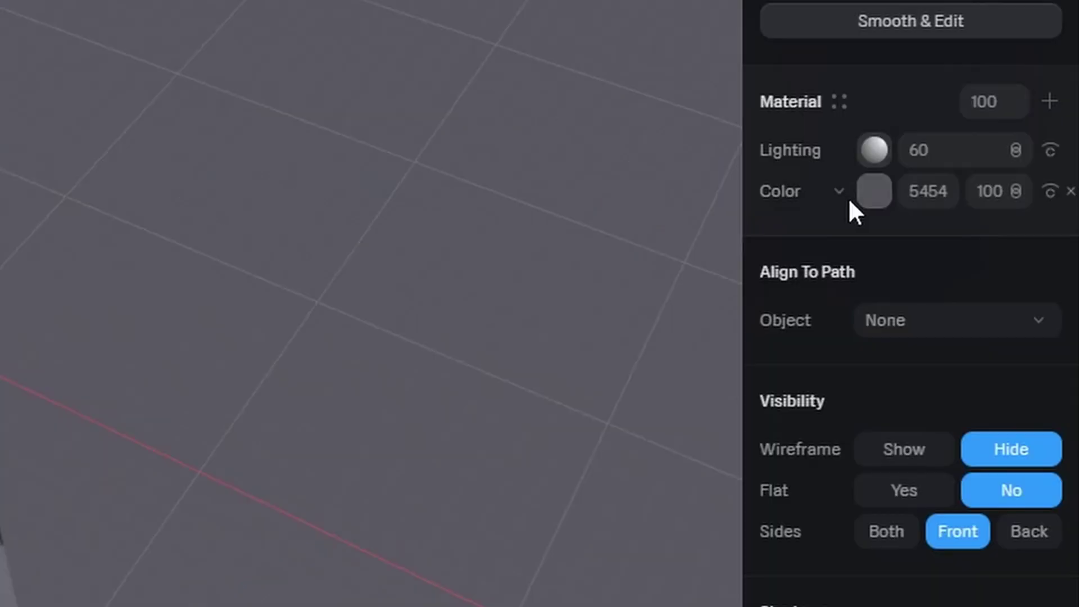
Change the floor Plane's Color layer to a smooth radial Gradient.
left_click(839, 189)
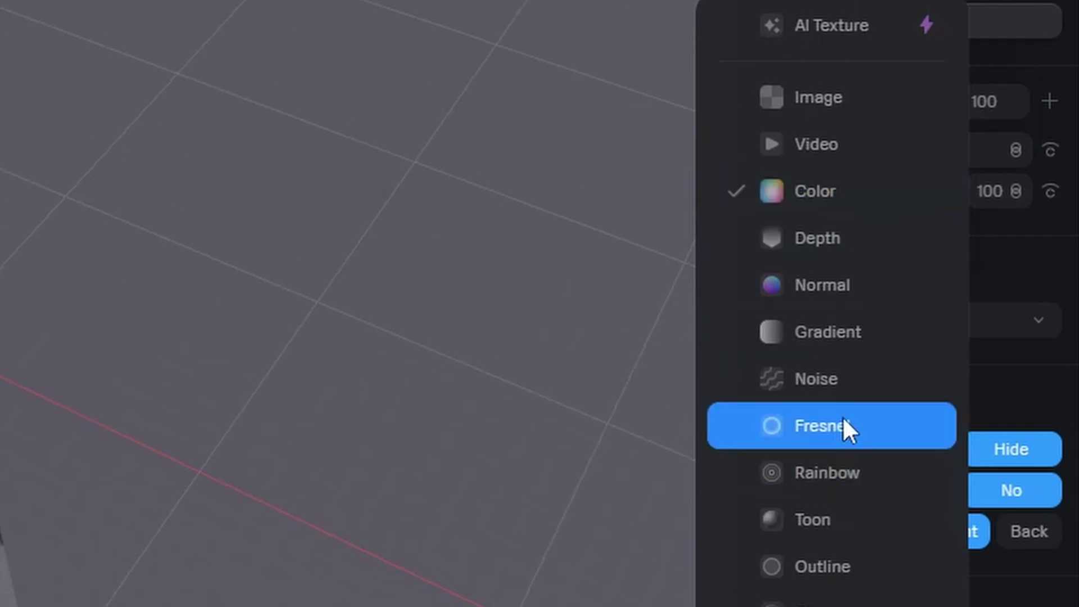
left_click(868, 333)
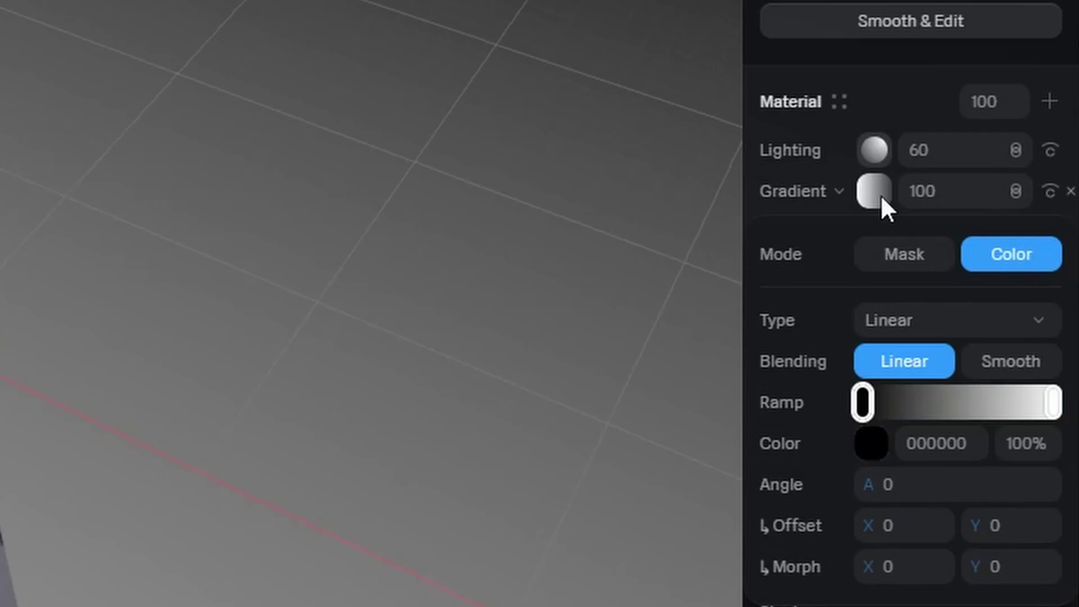
left_click(959, 319)
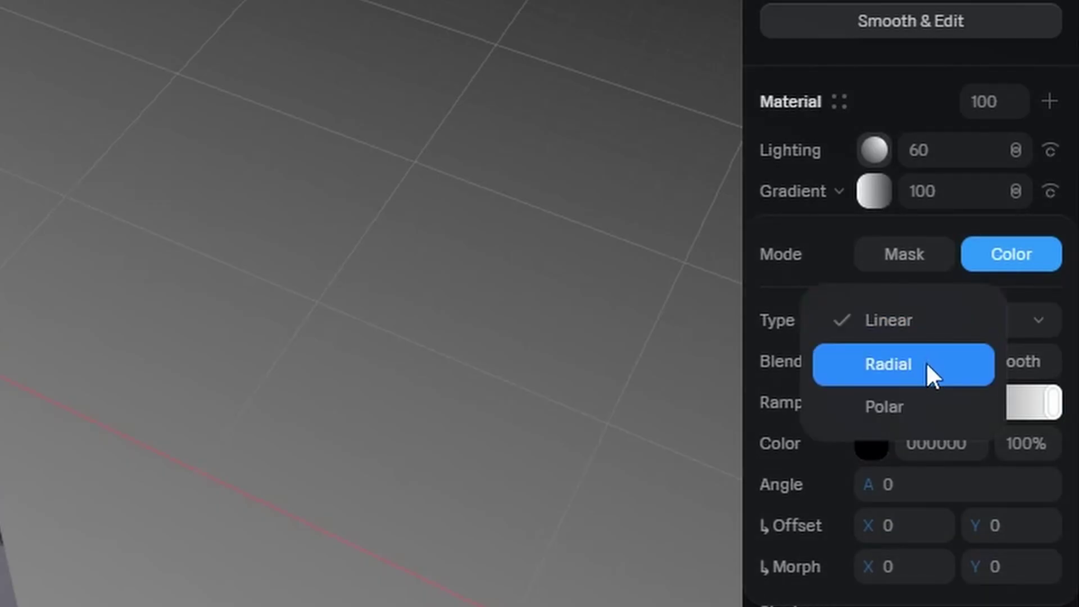
left_click(927, 368)
left_click(1039, 373)
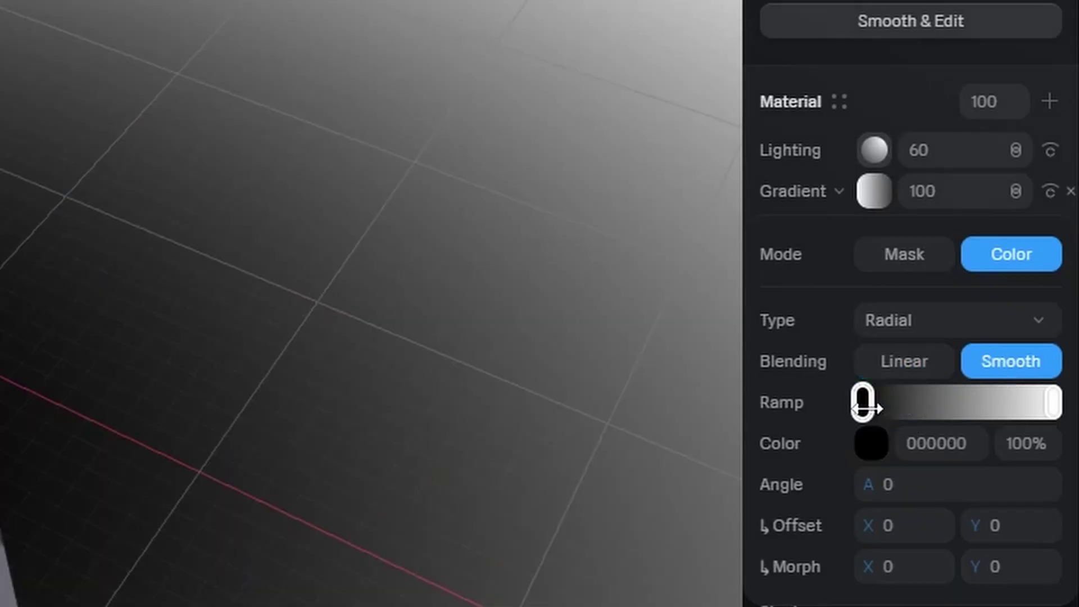
Set the gradient stops to light blue 5DB2FF and dark navy 00122A, viewed orthographically.
left_click(987, 404)
left_click(869, 446)
left_click(943, 442)
type("5DB2FF")
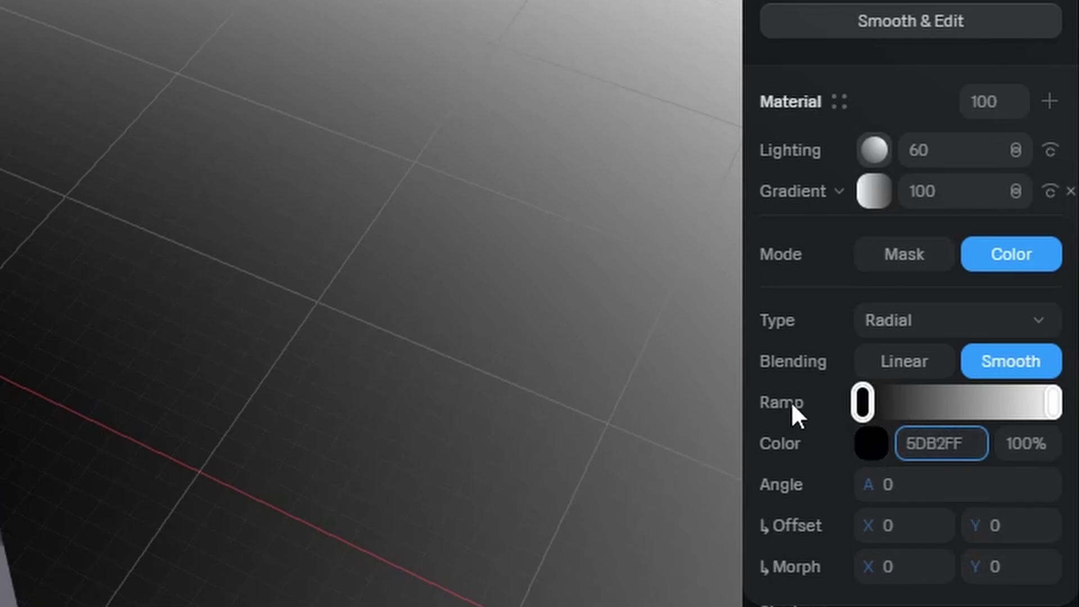
key("Return")
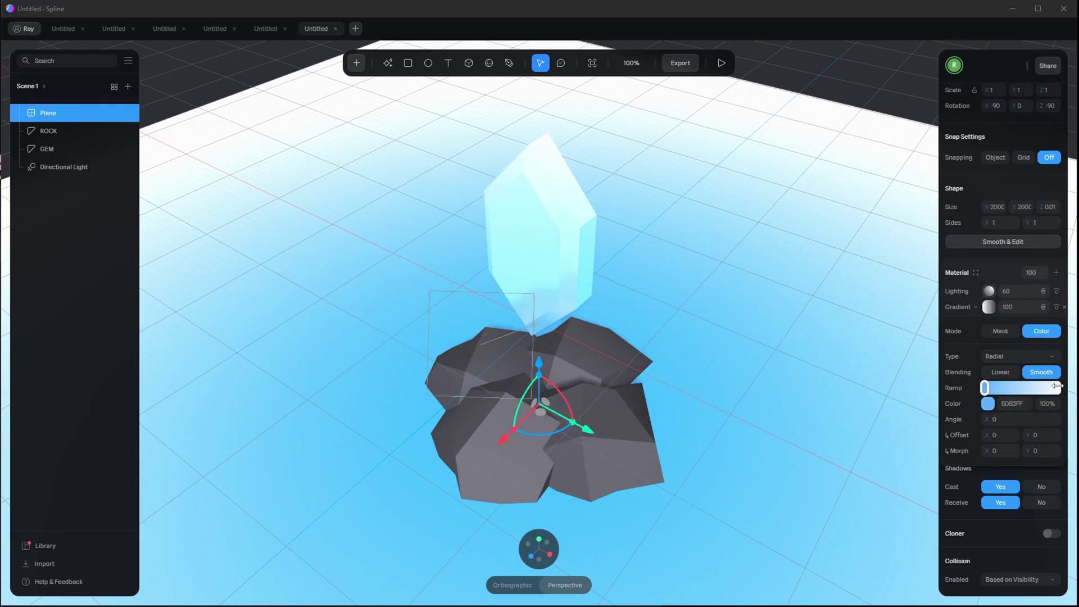
left_click(1057, 386)
left_click(1026, 404)
type("00122A")
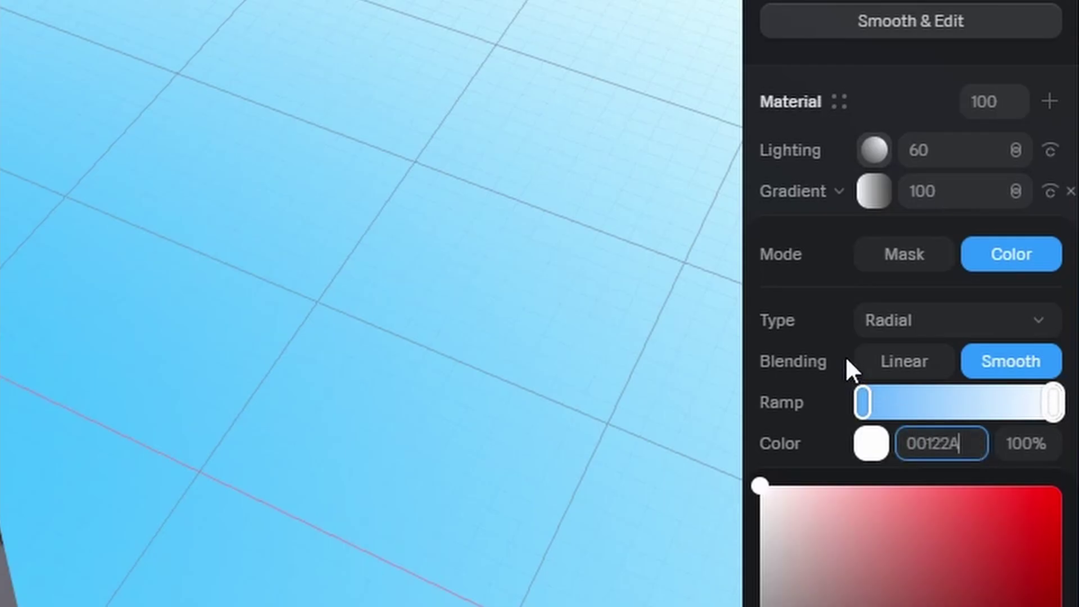
key("Return")
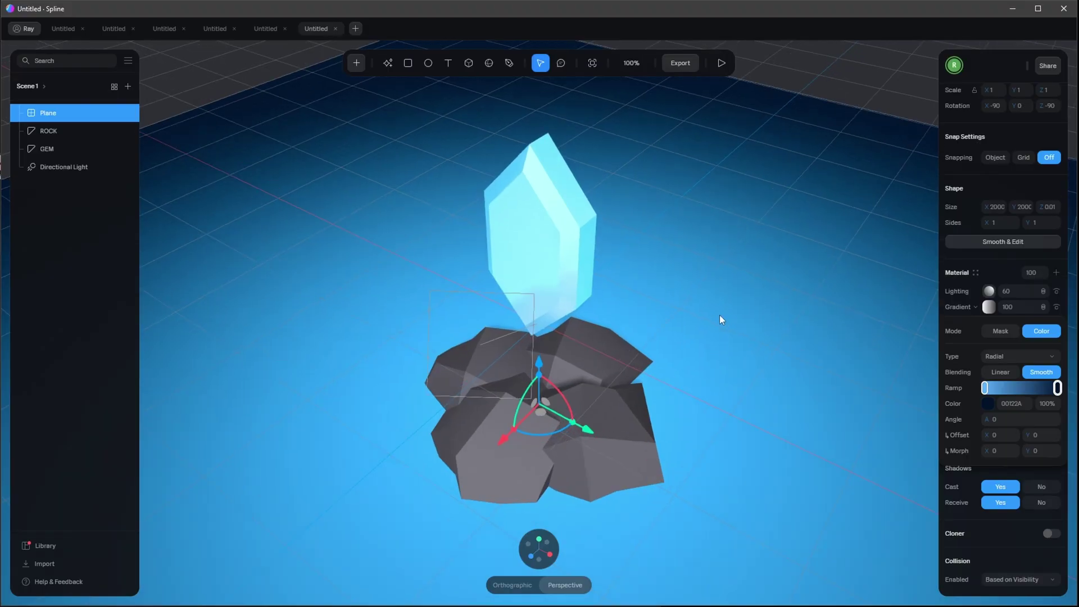
left_click(512, 585)
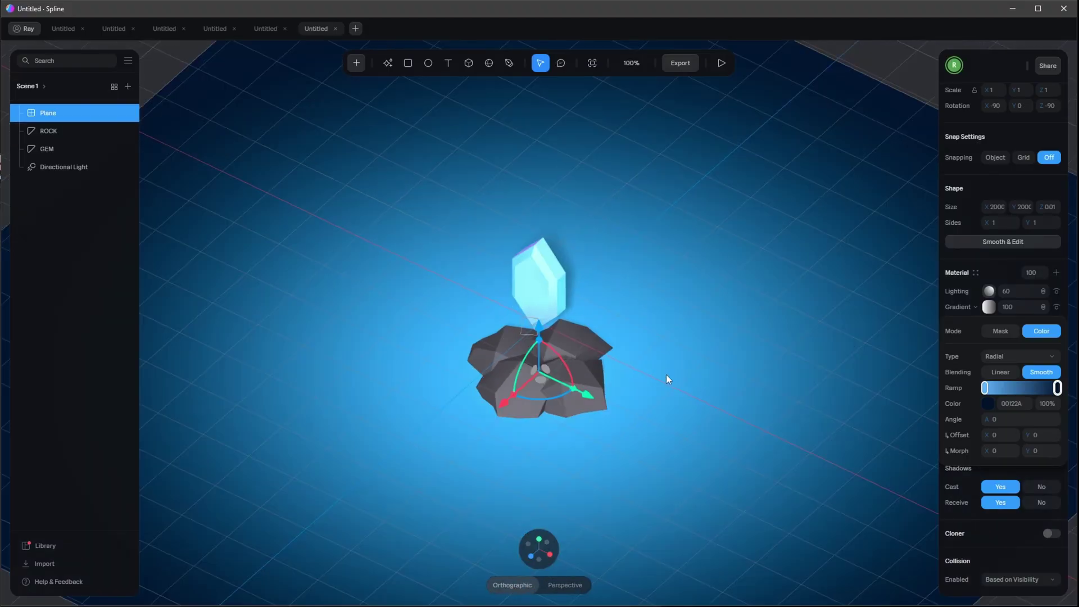
middle_click_drag(668, 414, 669, 401)
Delete the scene's Directional Light.
key("Escape")
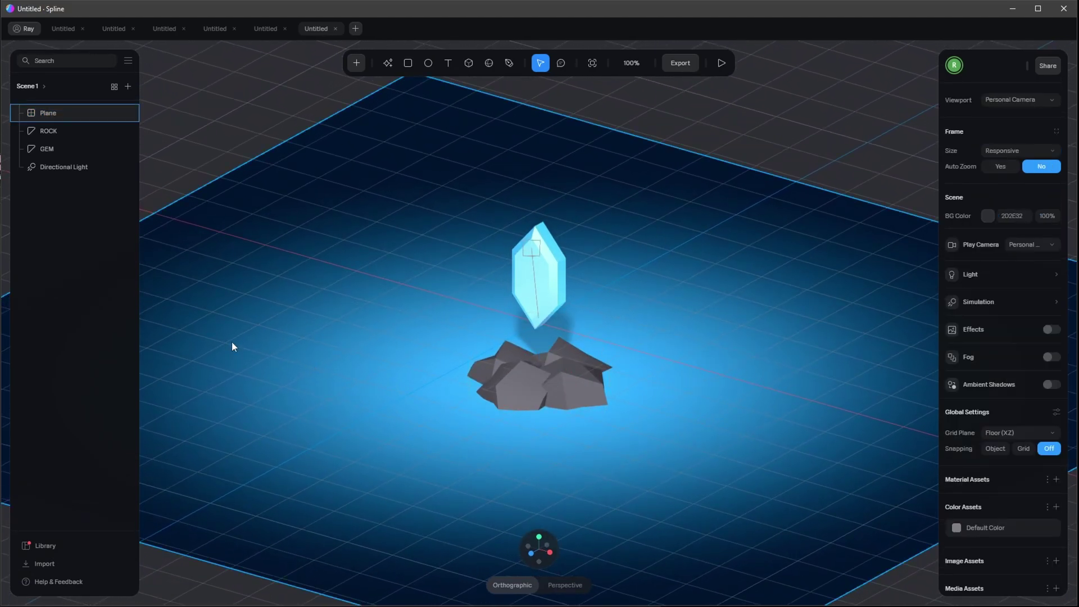
left_click(67, 169)
key("Delete")
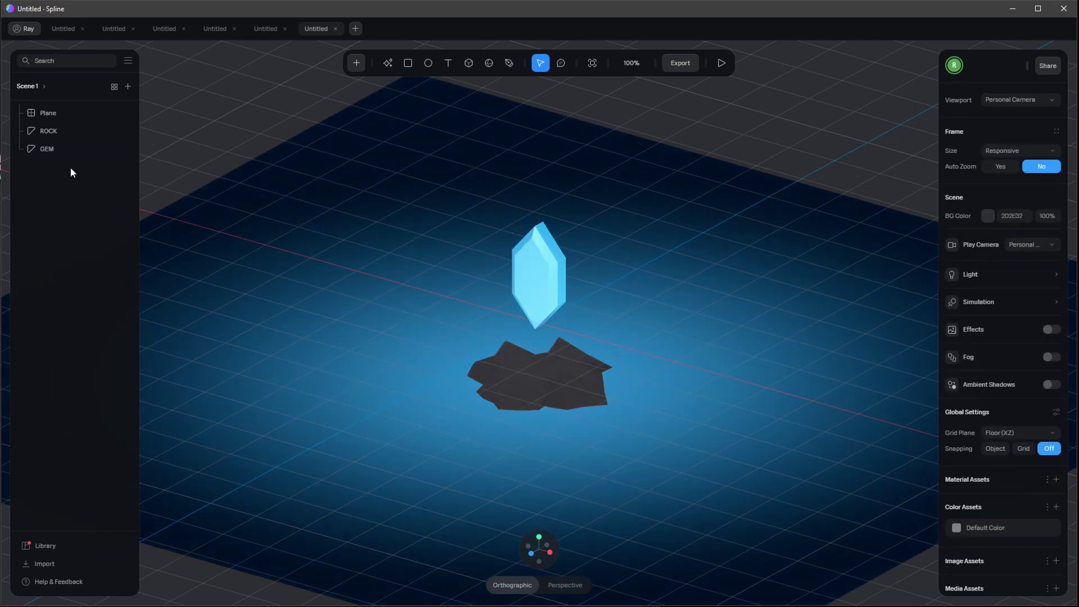
Add a Point Light above the rock, coloured 7BBCFF with distance 500.
left_click(356, 62)
scroll(395, 242, "down", 5)
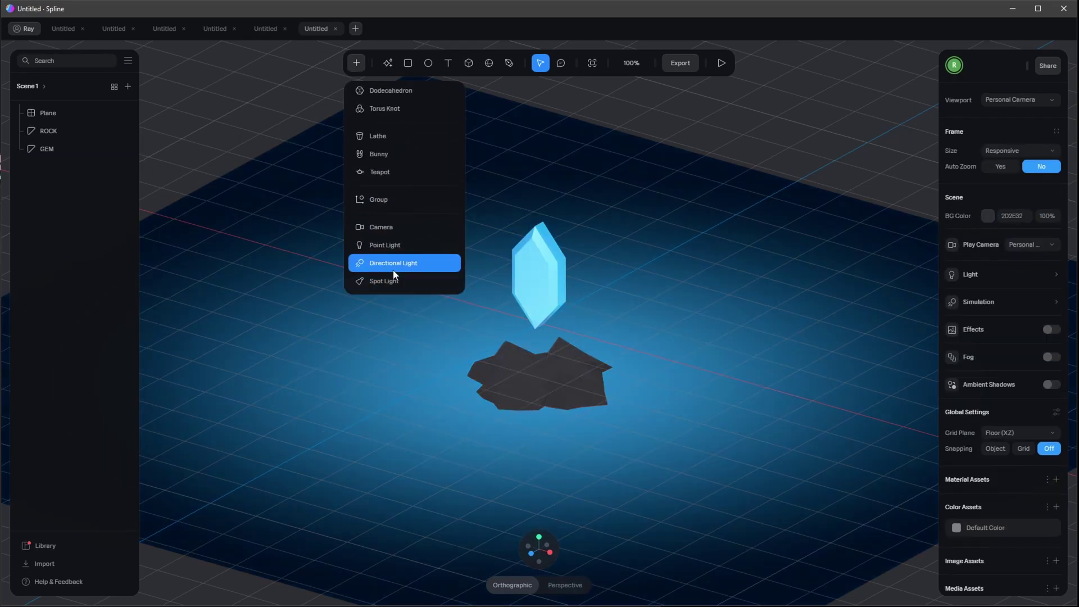
left_click(401, 243)
left_click_drag(539, 268, 530, 220)
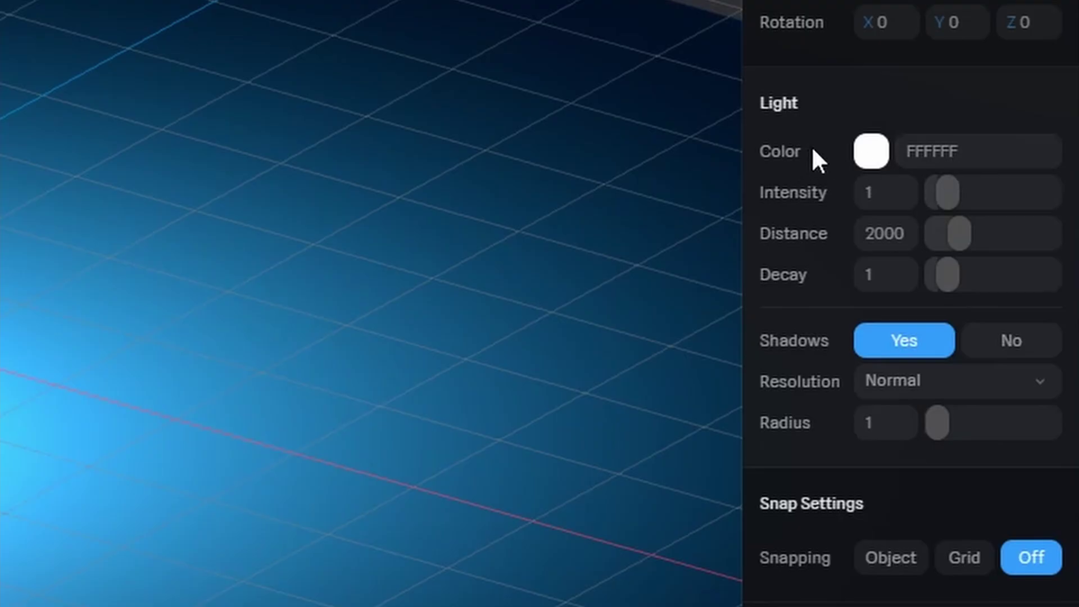
left_click(1009, 272)
type("7BBCFF")
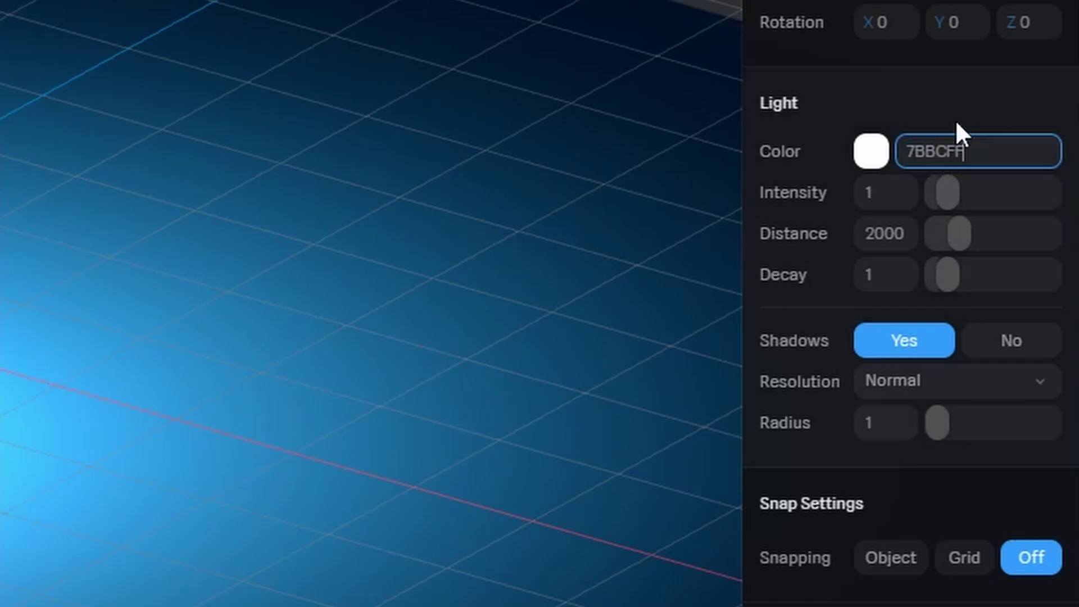
left_click(912, 79)
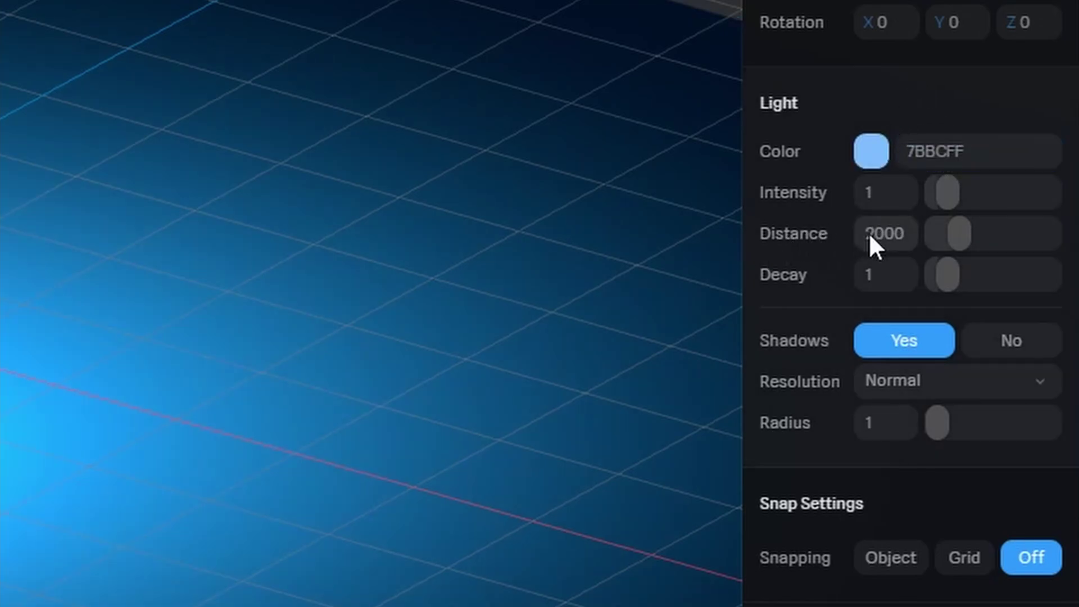
type("500")
key("Return")
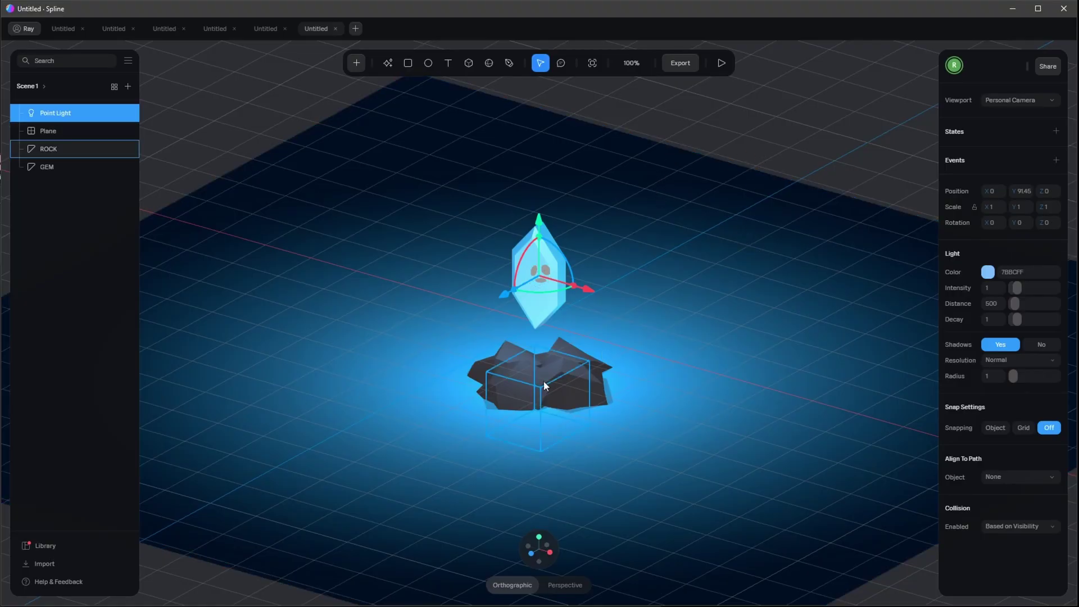
left_click(77, 316)
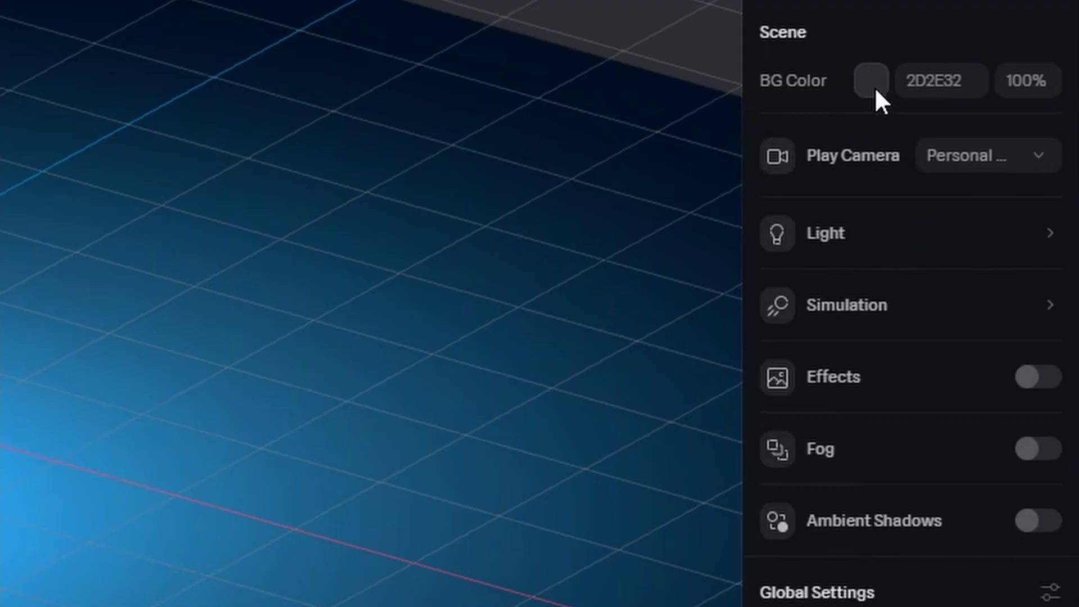
Sample dark navy 000E21 from the viewport as the background colour.
left_click(990, 216)
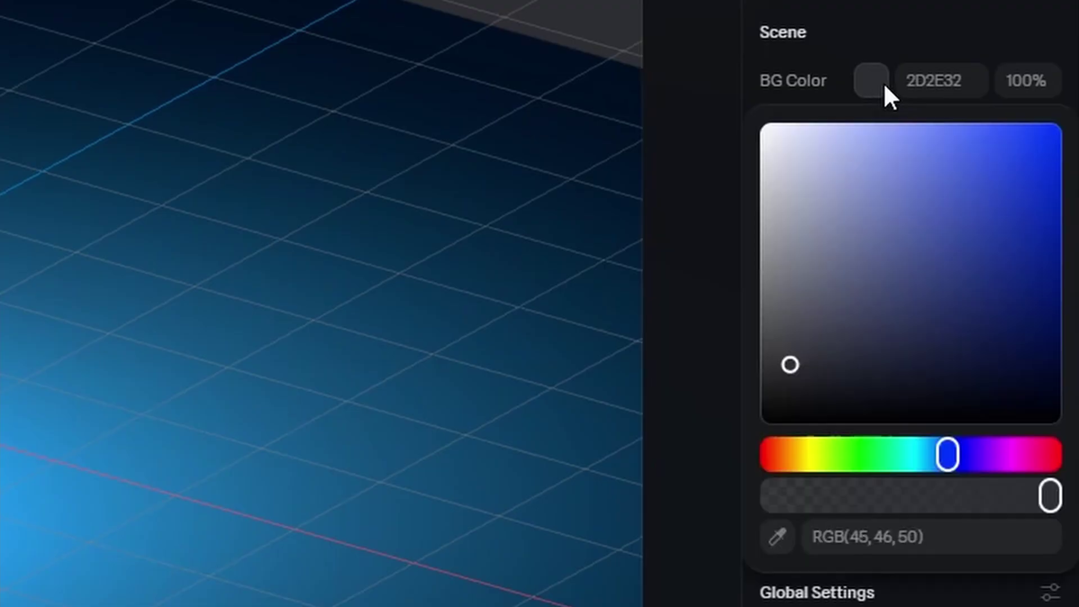
left_click(778, 537)
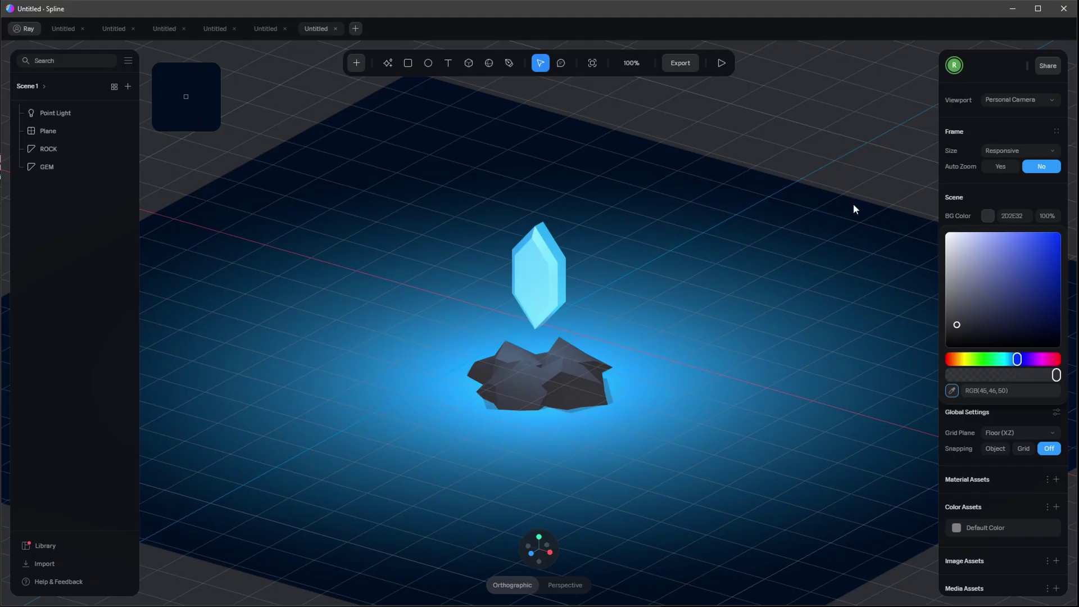
left_click(519, 56)
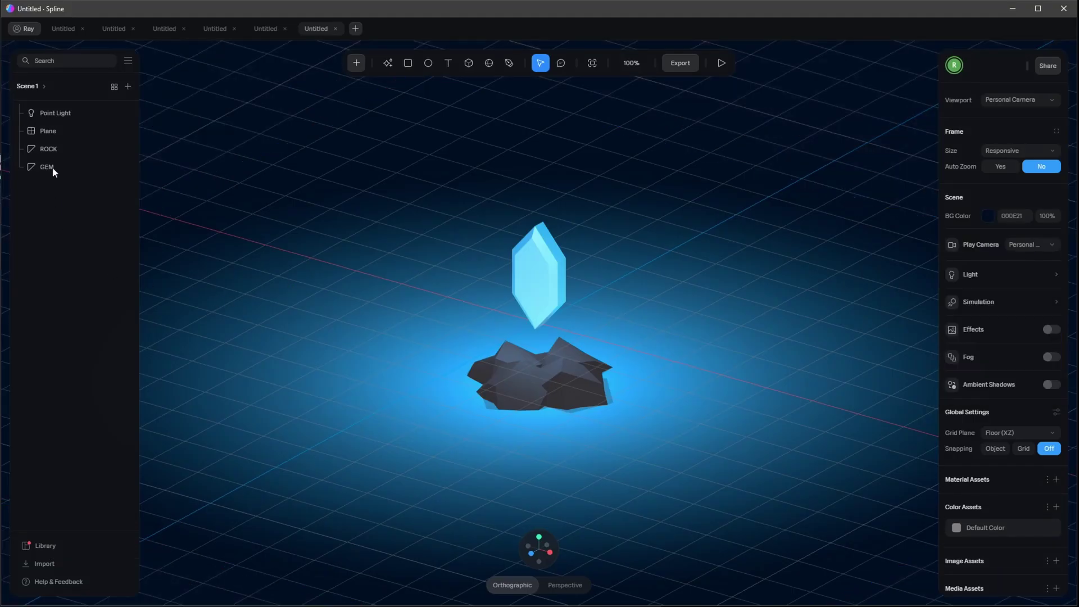
Set the floor plane's gradient to 50 and preview the scene in play mode.
left_click(354, 280)
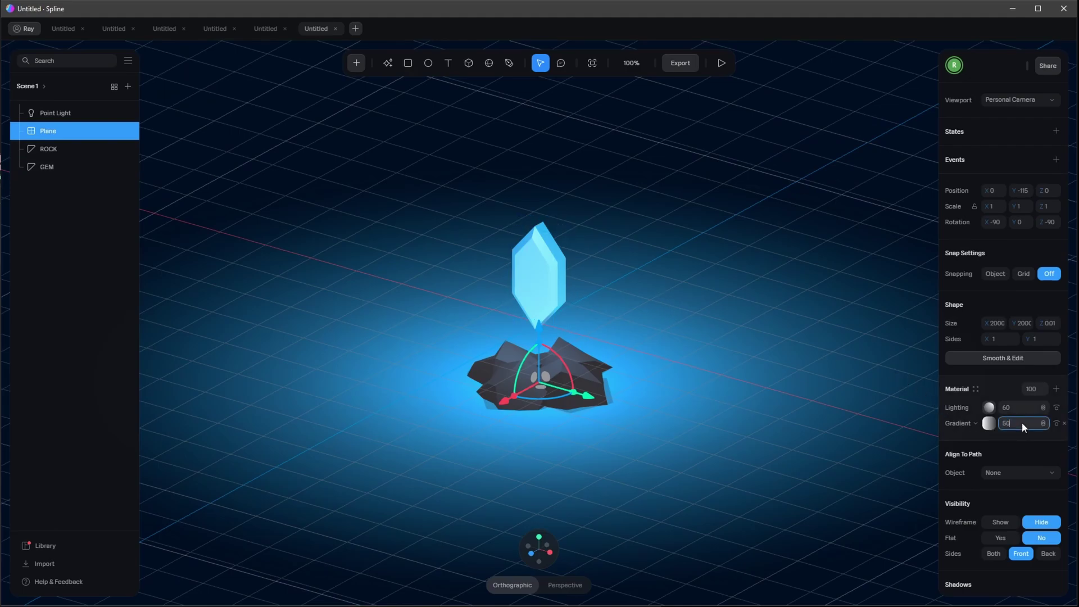
type("50")
key("Return")
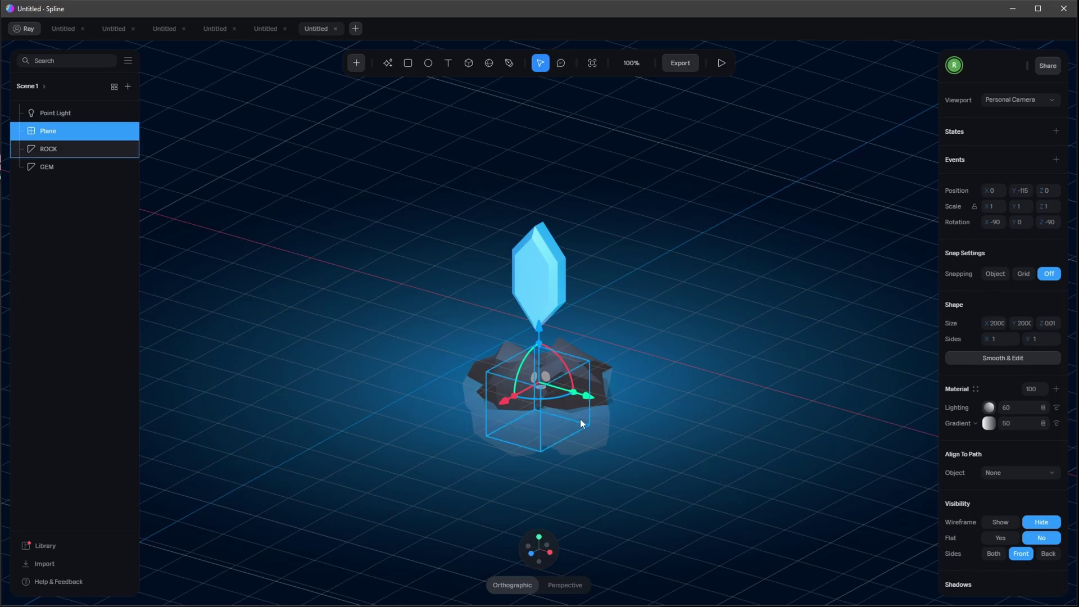
left_click(721, 63)
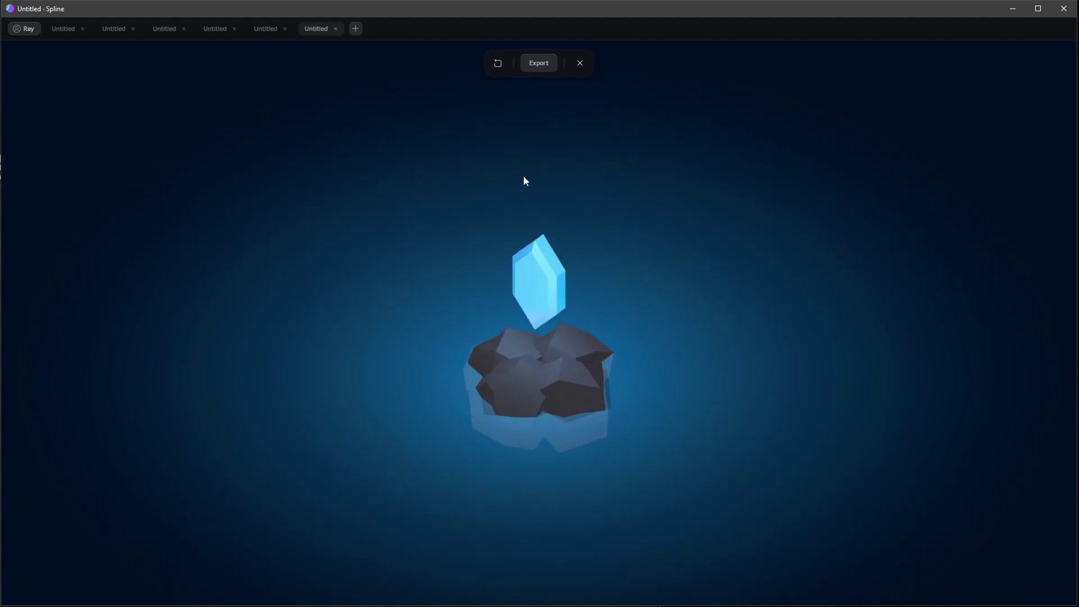
left_click(581, 62)
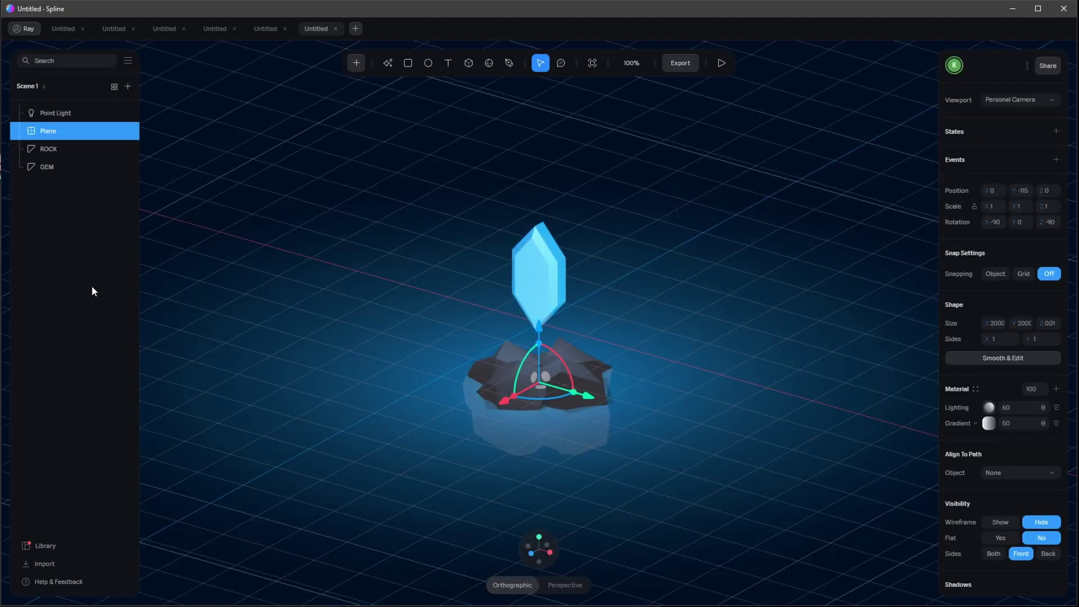
Enable Bloom post-processing with intensity 0.5, blur scale 0.3 and smoothing 0.3.
left_click(840, 298)
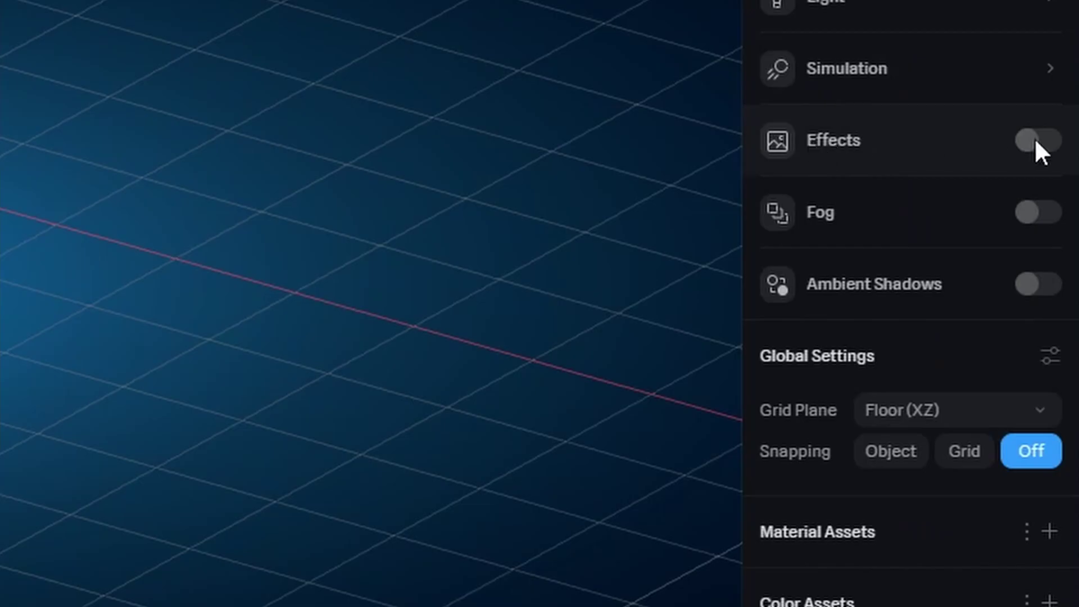
left_click(1049, 329)
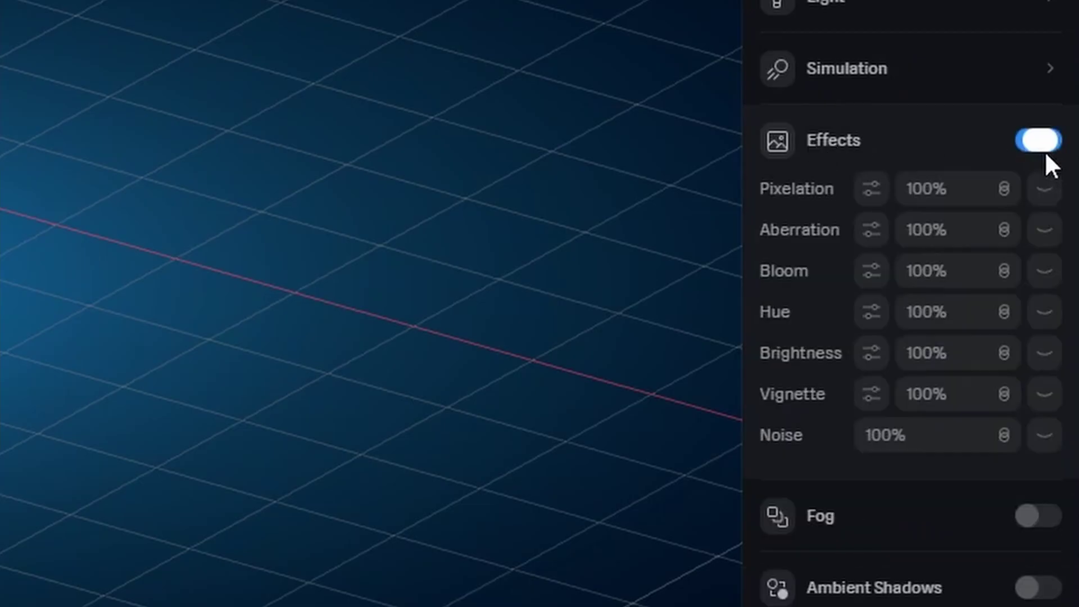
left_click(1044, 271)
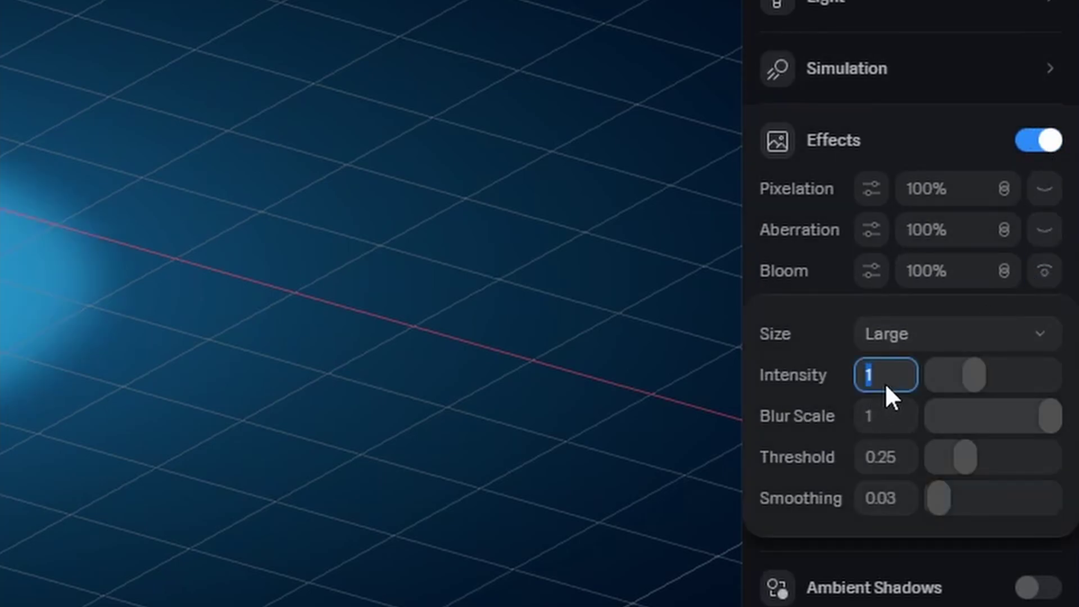
type("0.5")
key("Tab")
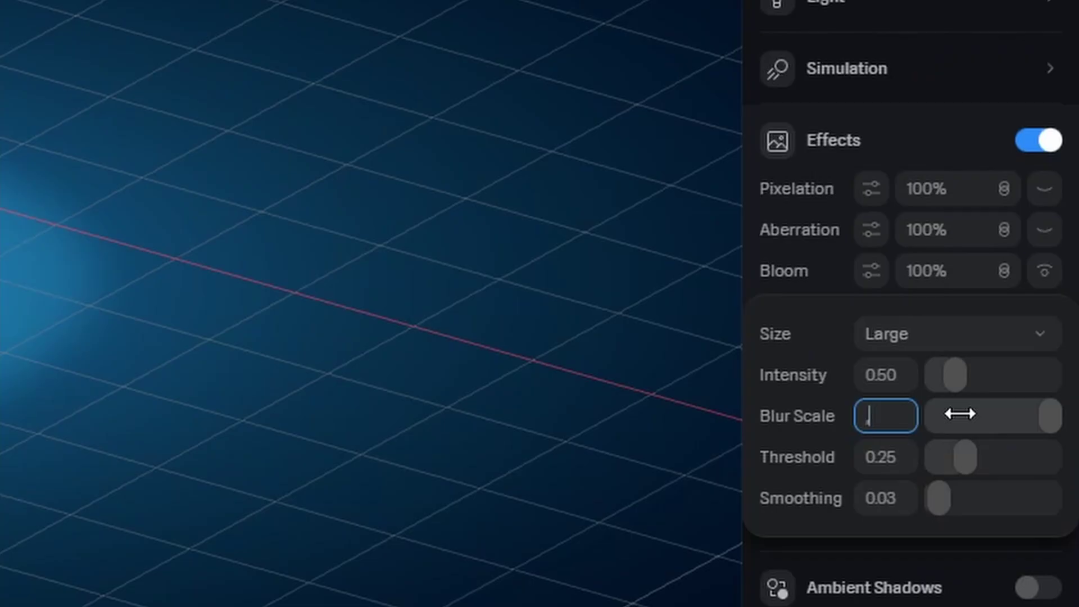
type("0.3")
key("Return")
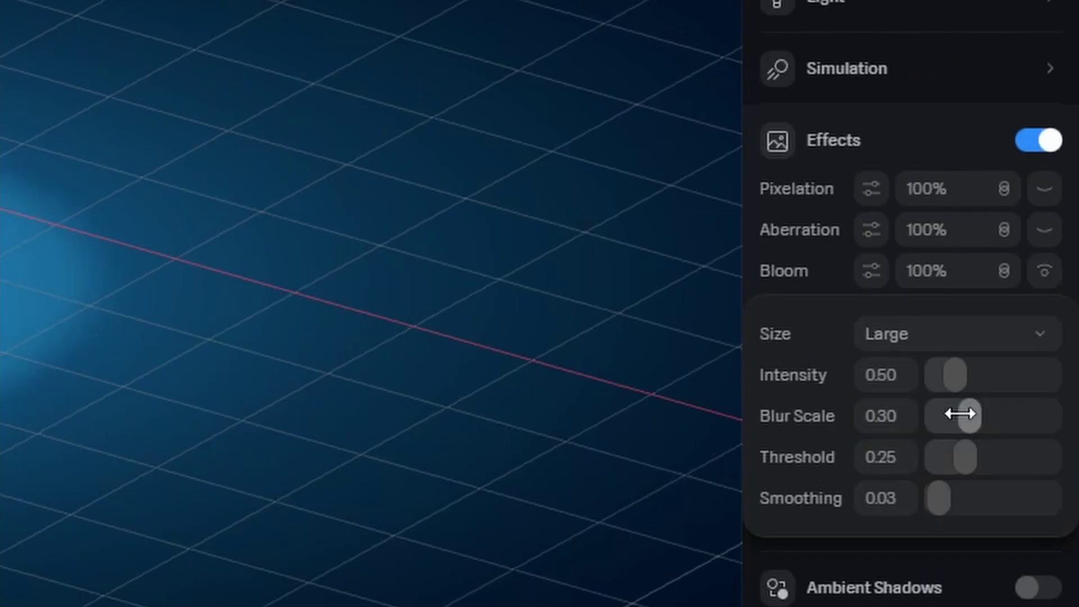
left_click(895, 502)
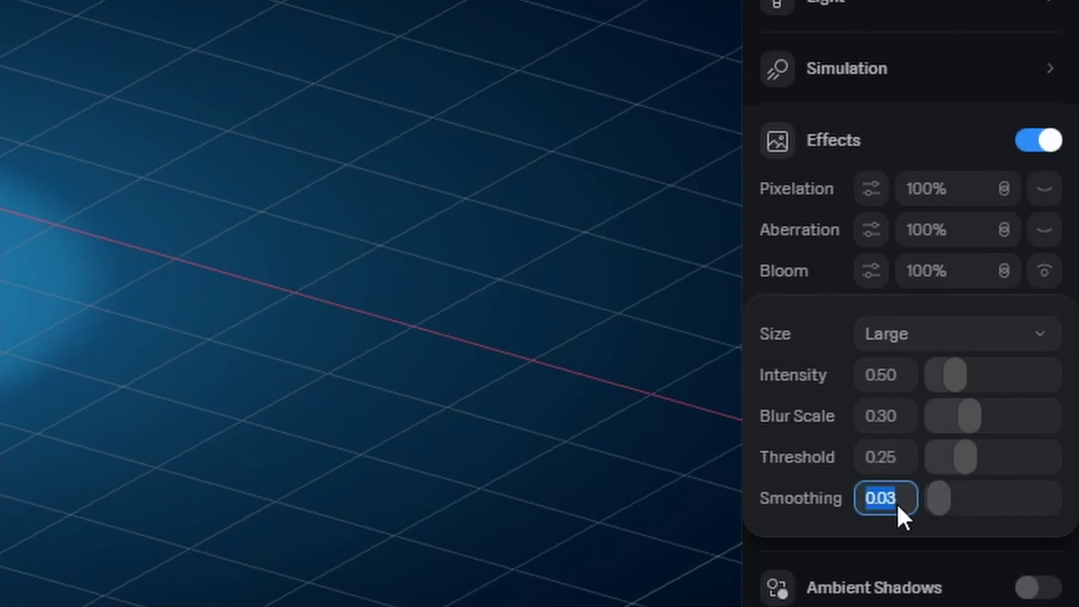
type("0.3")
key("Return")
left_click(512, 315)
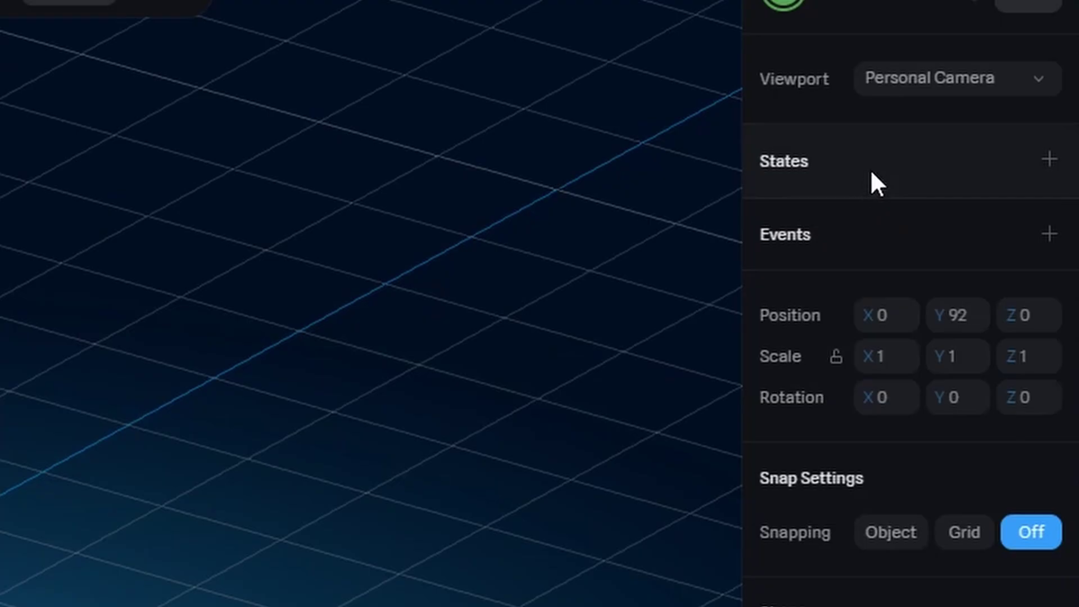
Add a second gem state at Y 46.27 and a Start event transitioning Base State to State.
left_click(1049, 159)
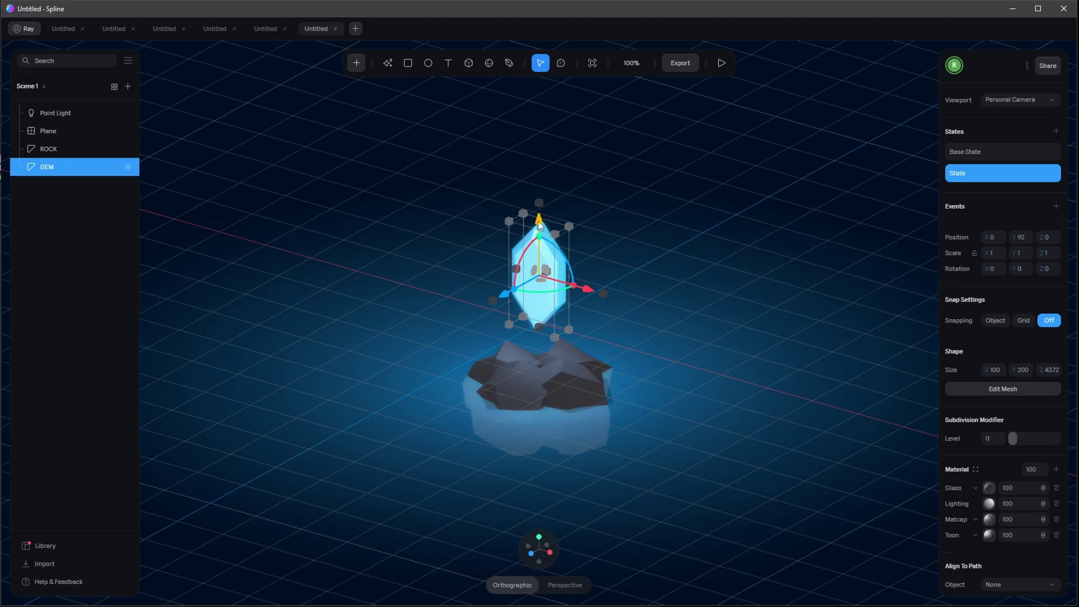
left_click_drag(540, 225, 541, 247)
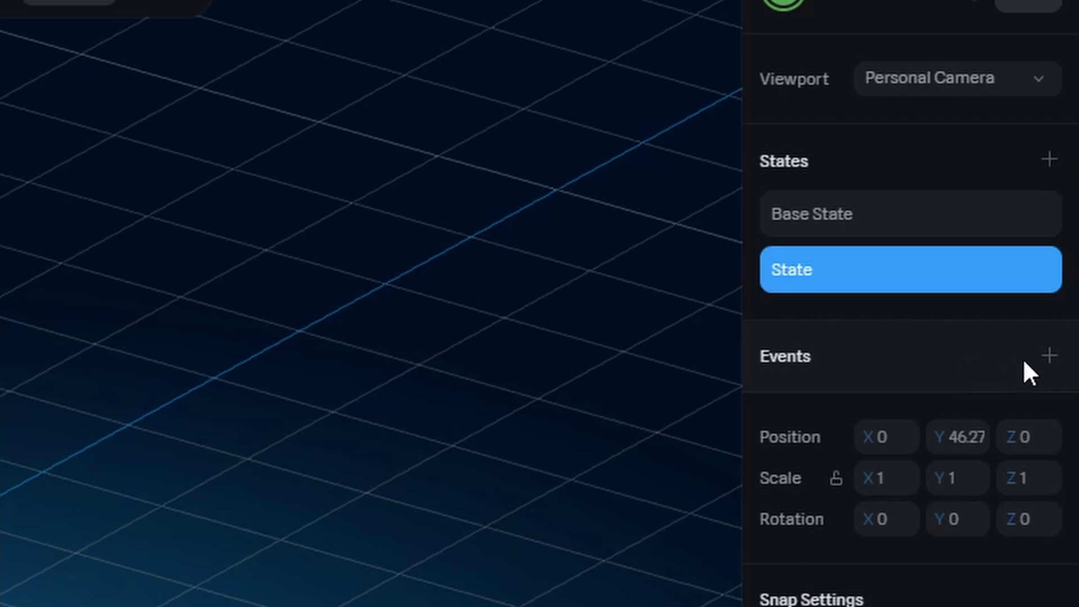
left_click(1048, 356)
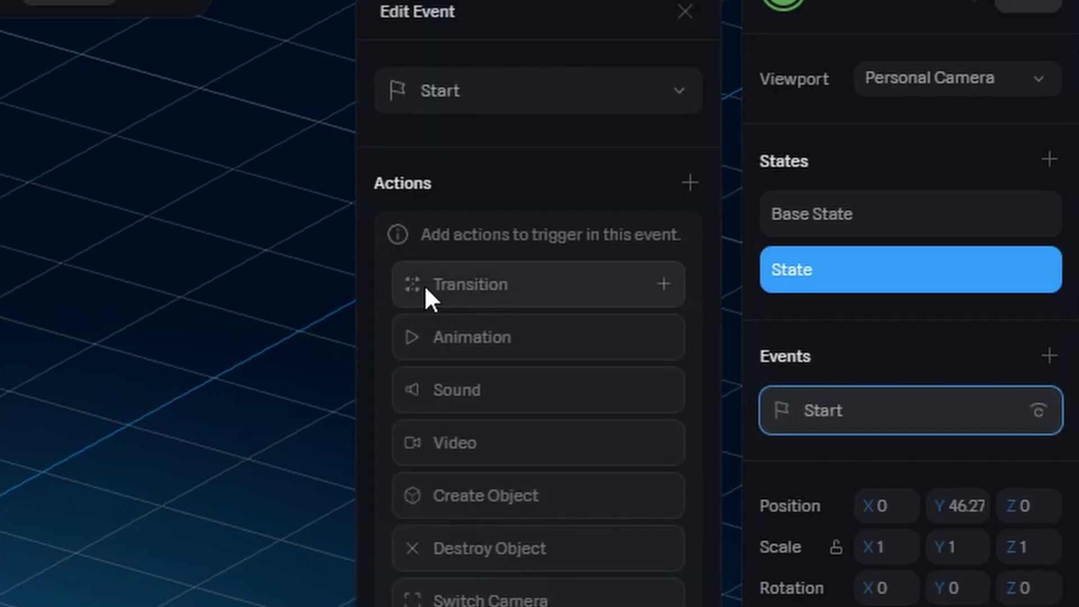
left_click(500, 286)
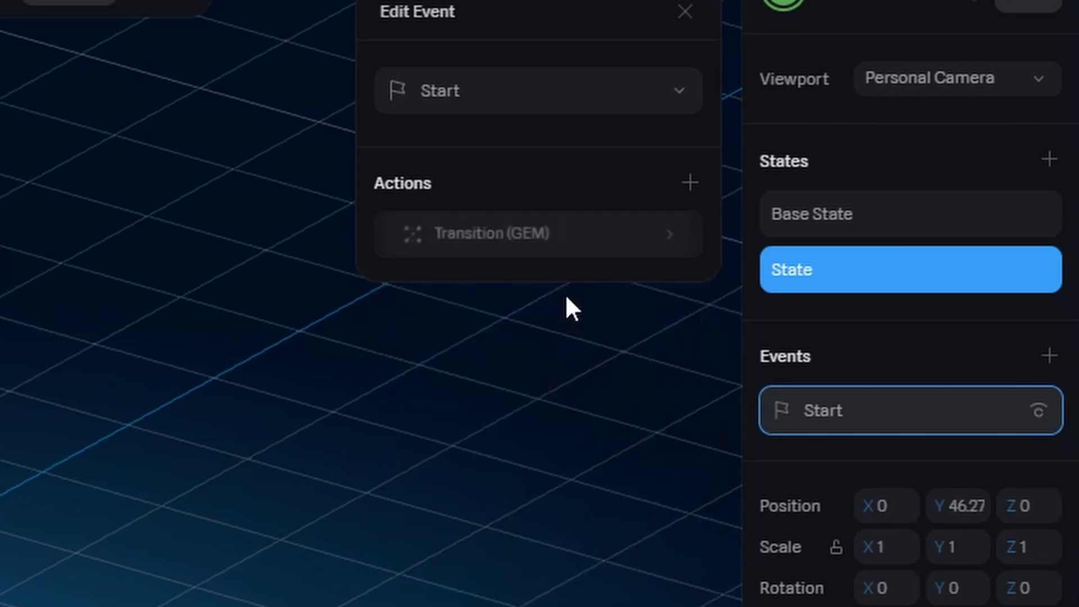
left_click(677, 235)
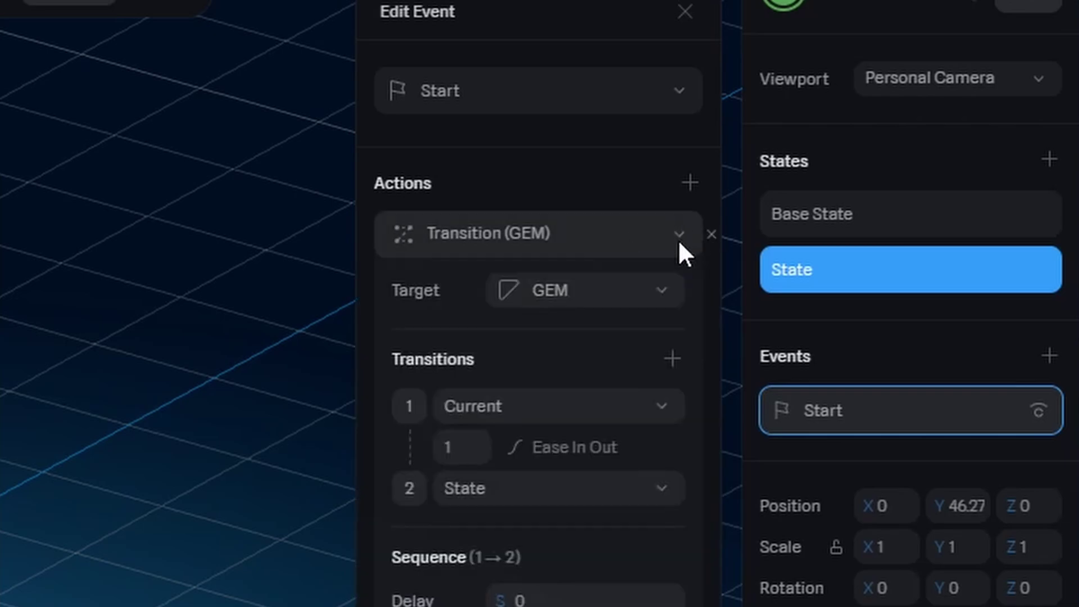
left_click(519, 416)
left_click(558, 483)
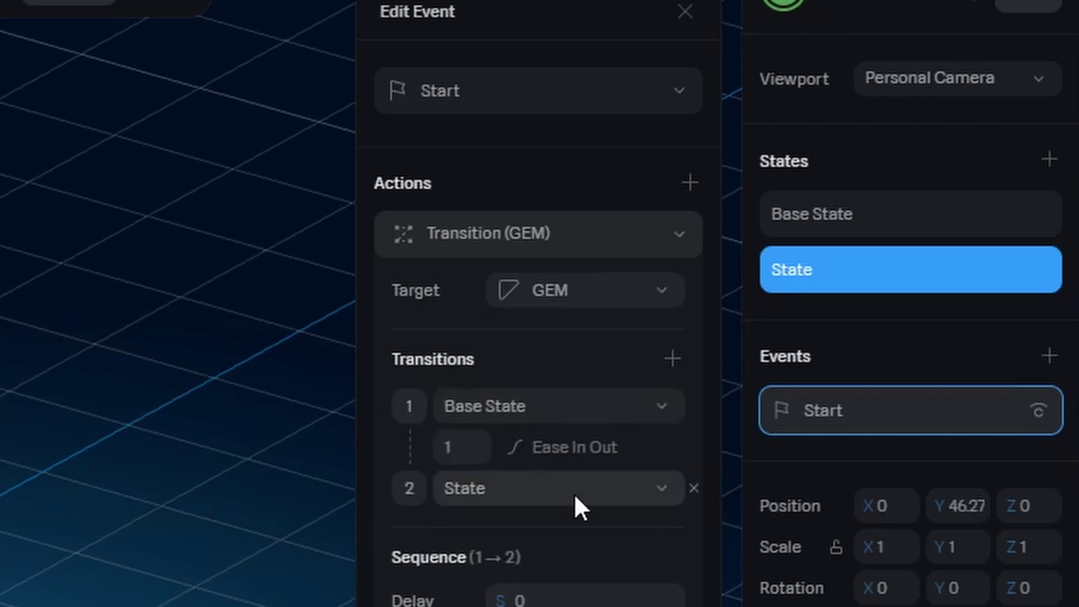
left_click(551, 488)
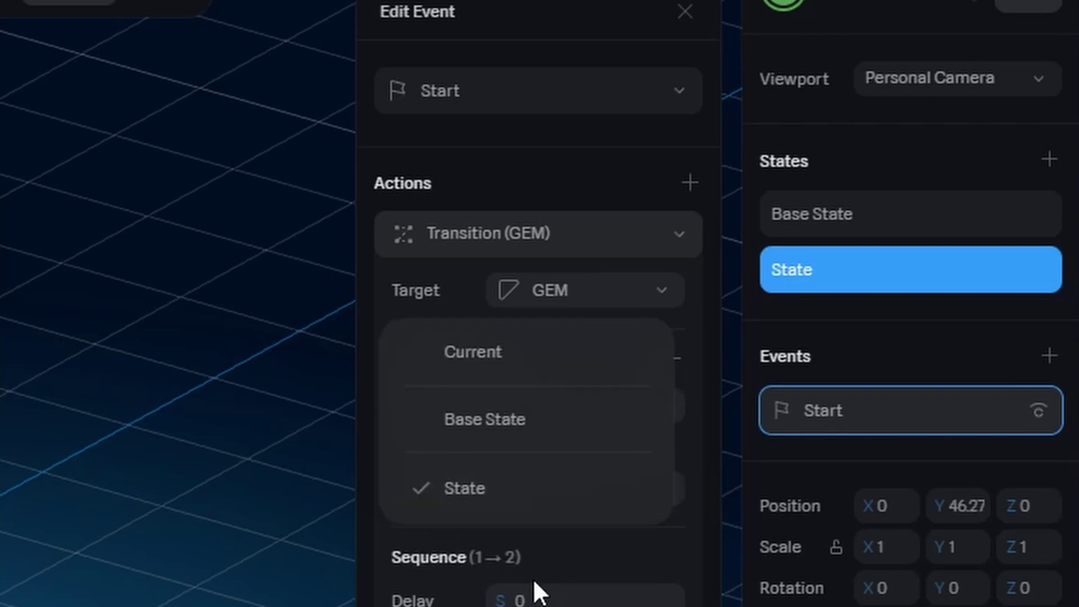
left_click(511, 487)
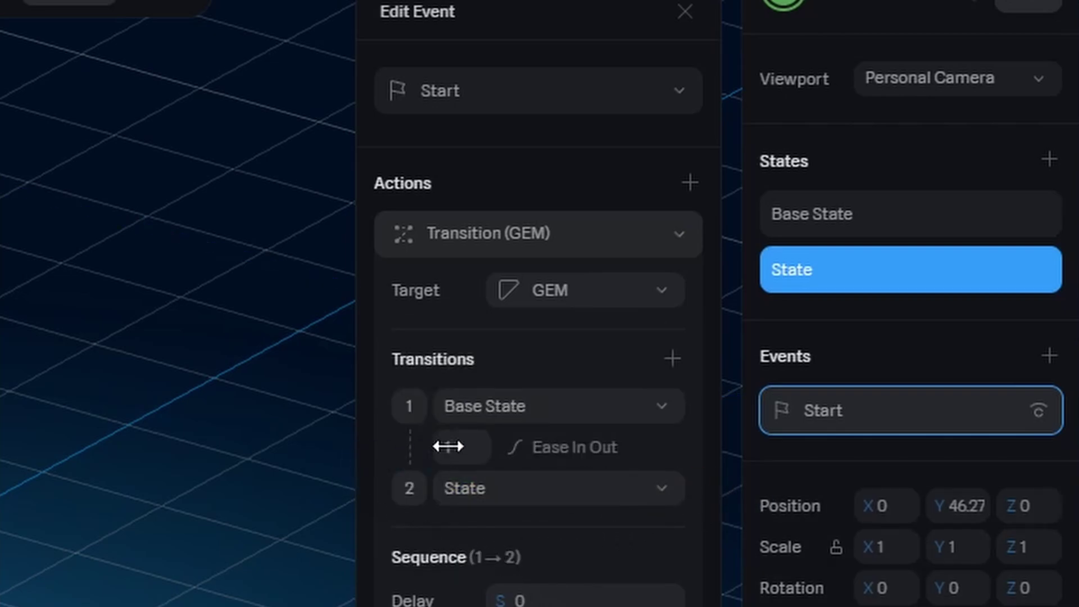
Make the transition 5 seconds, looping infinitely in Ping Pong cycle, then preview it.
left_click(465, 443)
type("5")
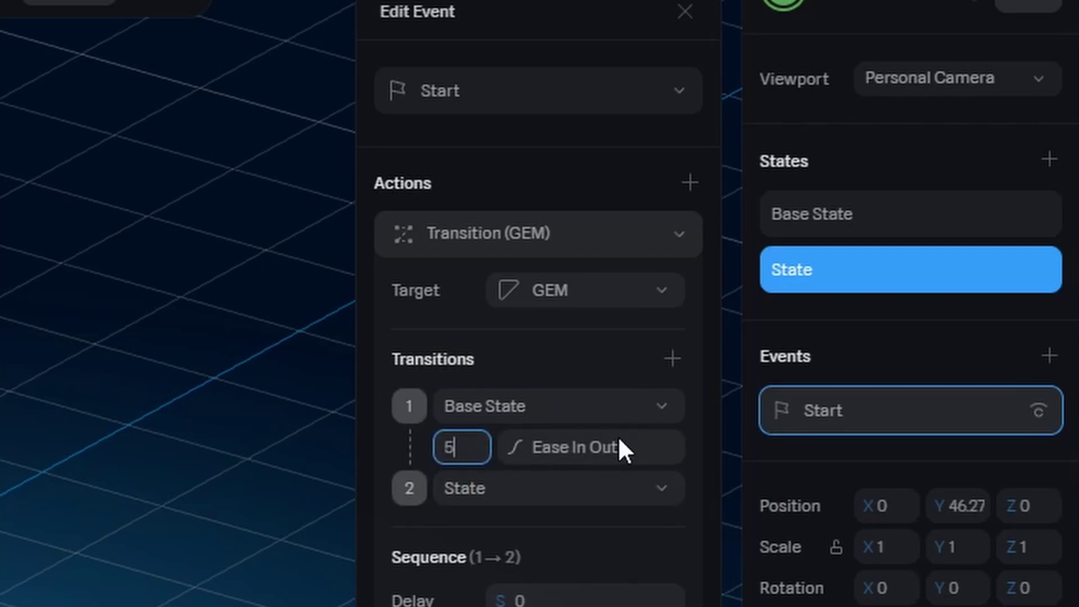
key("Return")
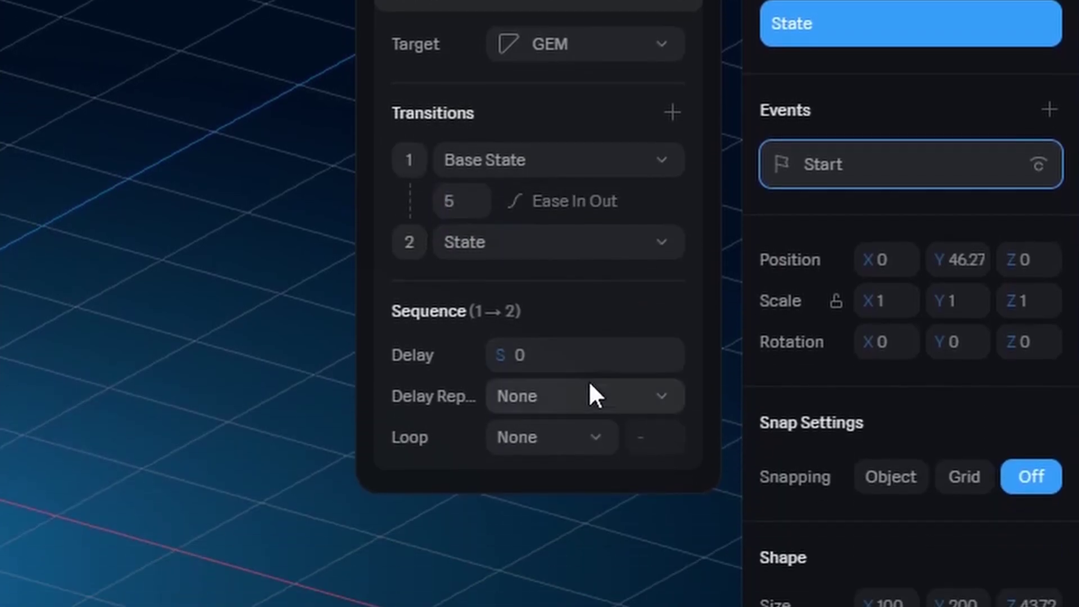
left_click(594, 442)
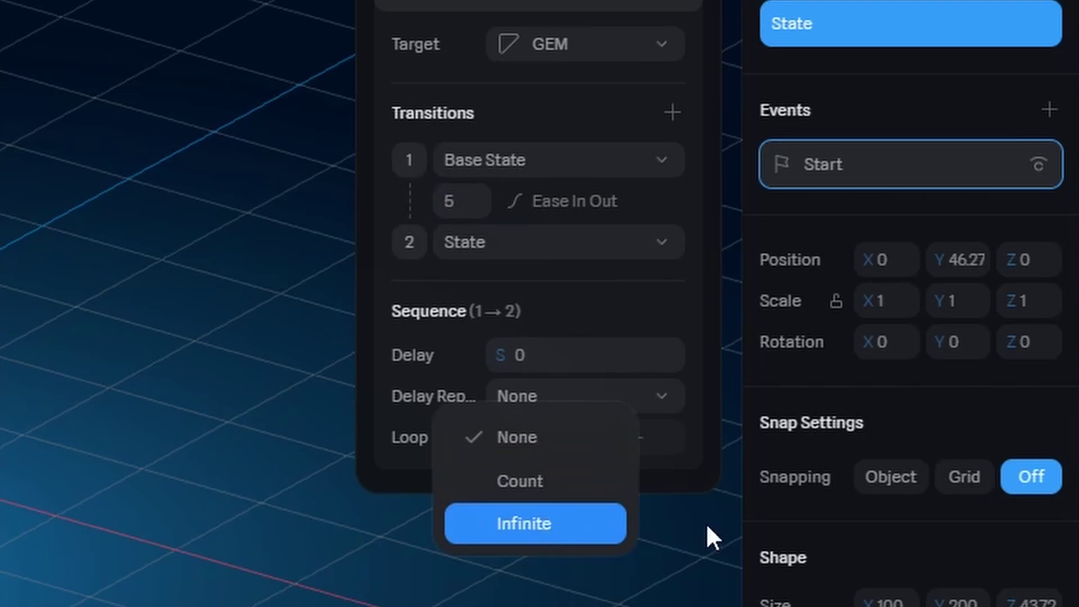
left_click(590, 524)
left_click(556, 478)
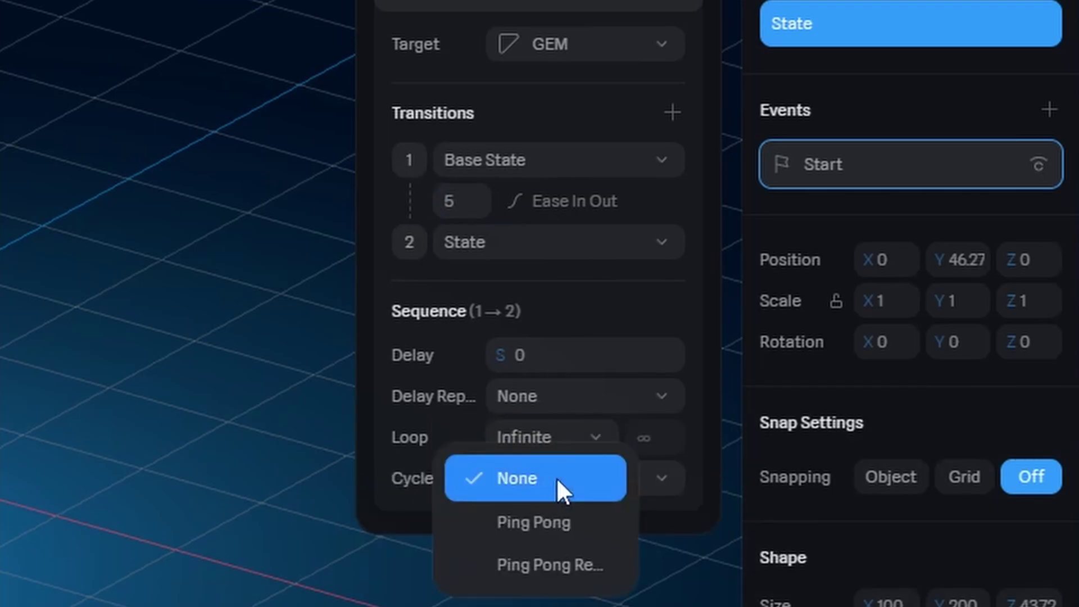
left_click(561, 522)
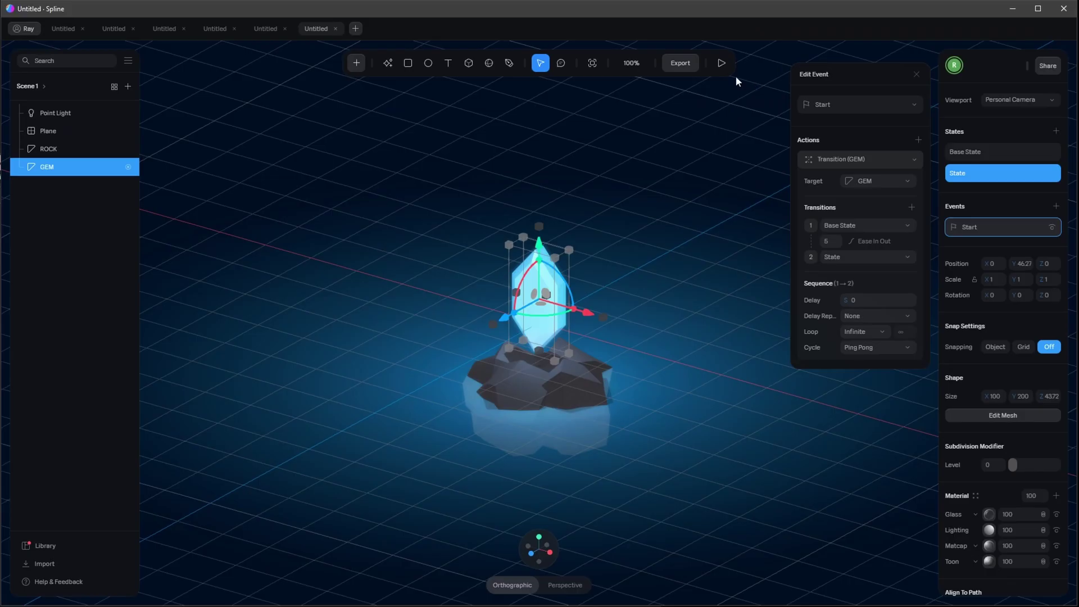
left_click(721, 62)
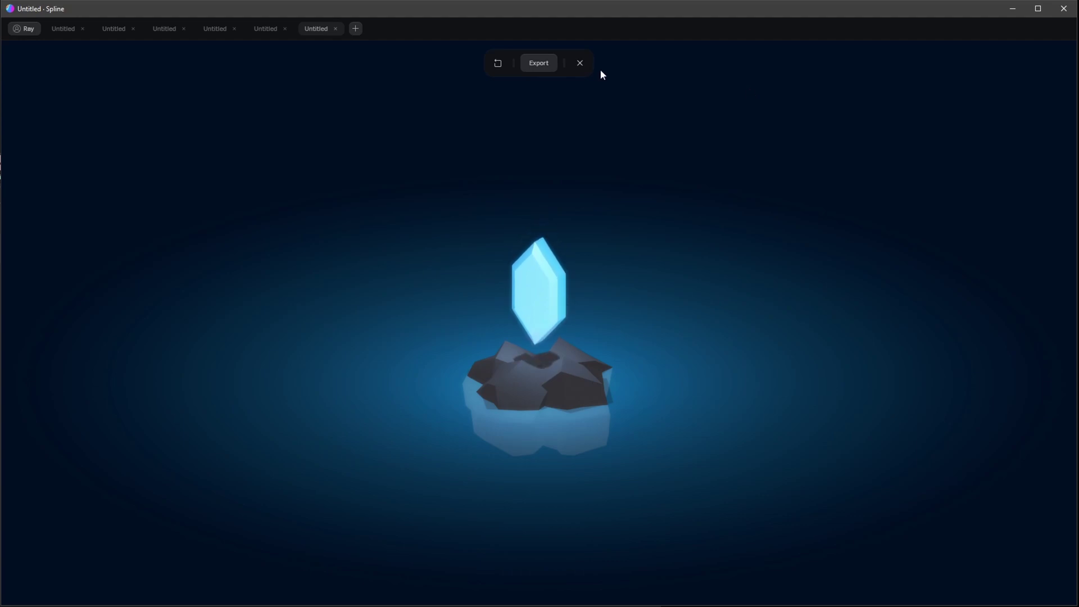
Shorten the gem's float transition duration to 2, then preview it and return to the editor.
left_click(580, 62)
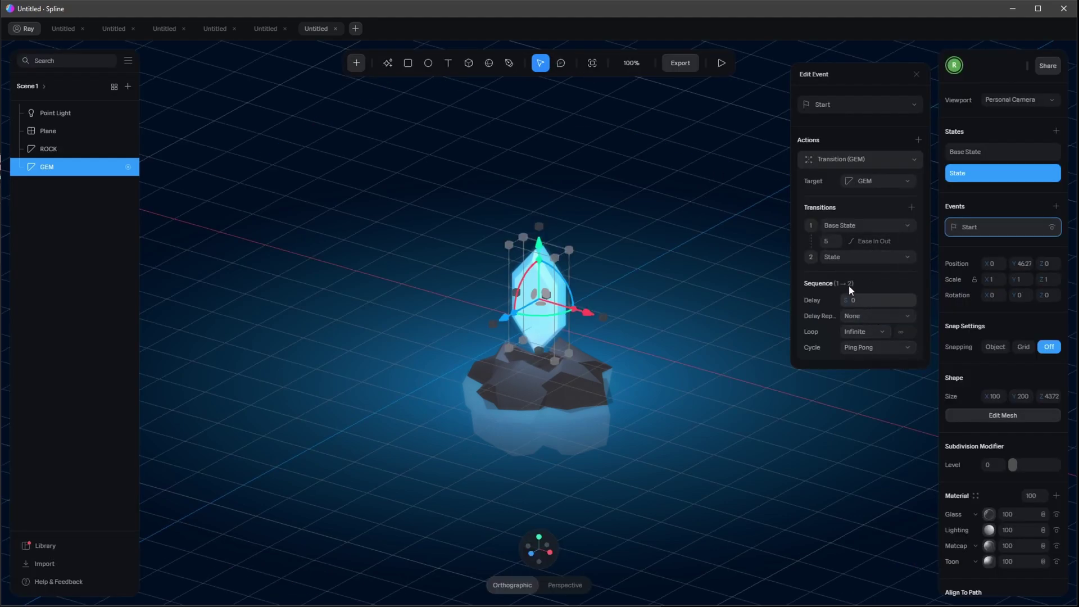
left_click(829, 241)
type("2")
left_click(721, 62)
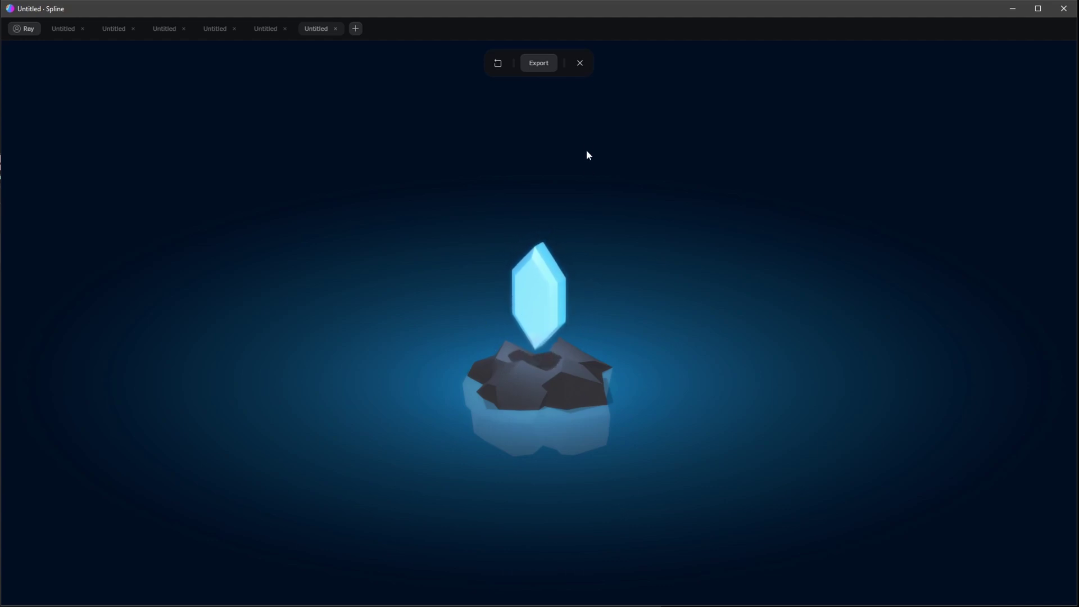
left_click(580, 62)
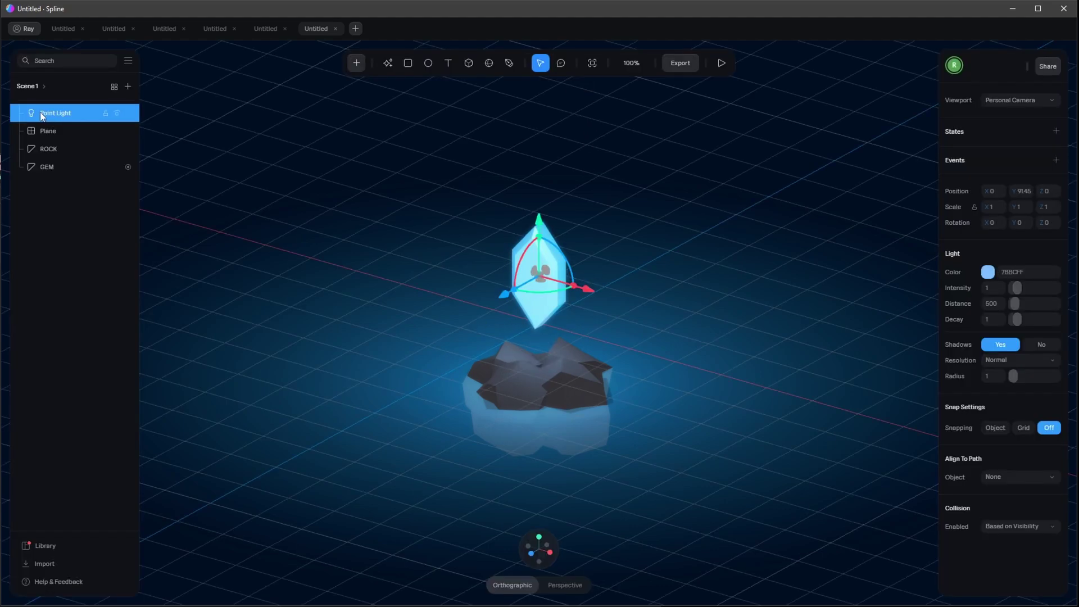
Parent the Point Light under GEM, then preview the scene, orbiting around the rocks and crystal.
left_click_drag(42, 116, 56, 166)
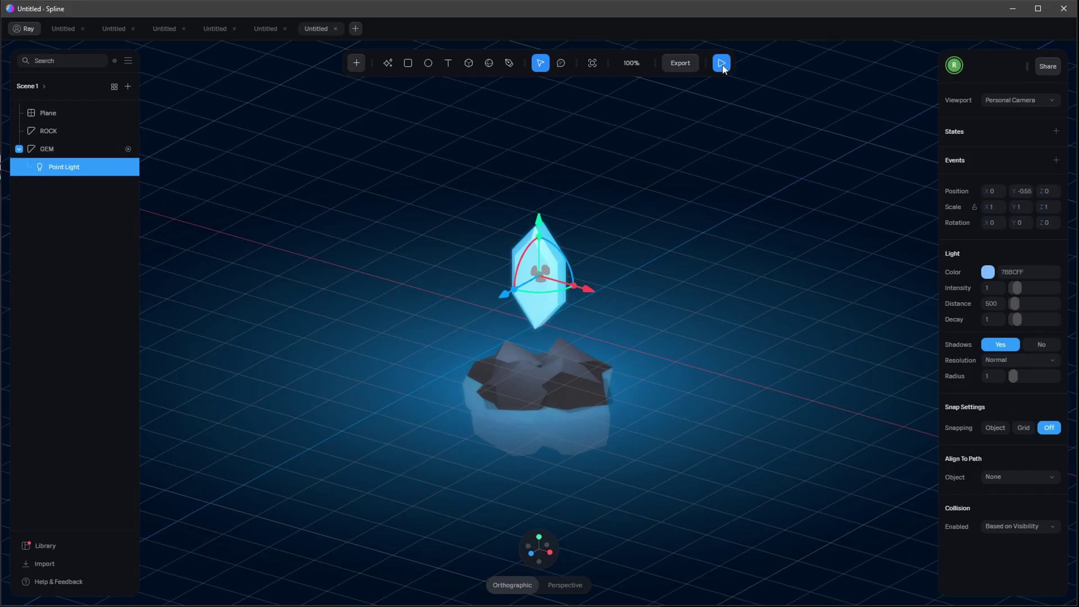
left_click(722, 63)
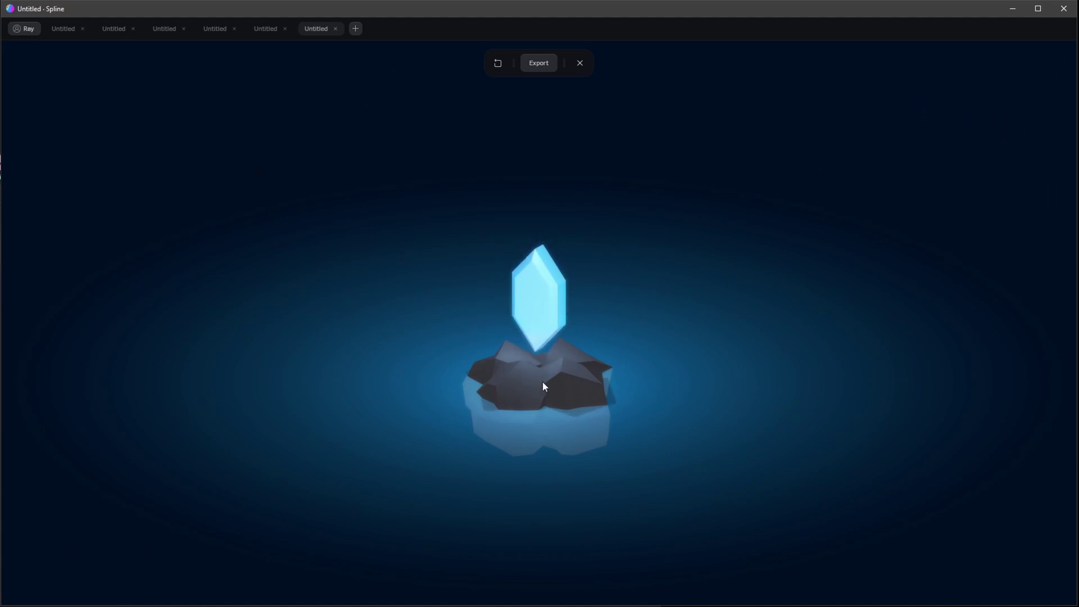
left_click_drag(626, 352, 646, 366)
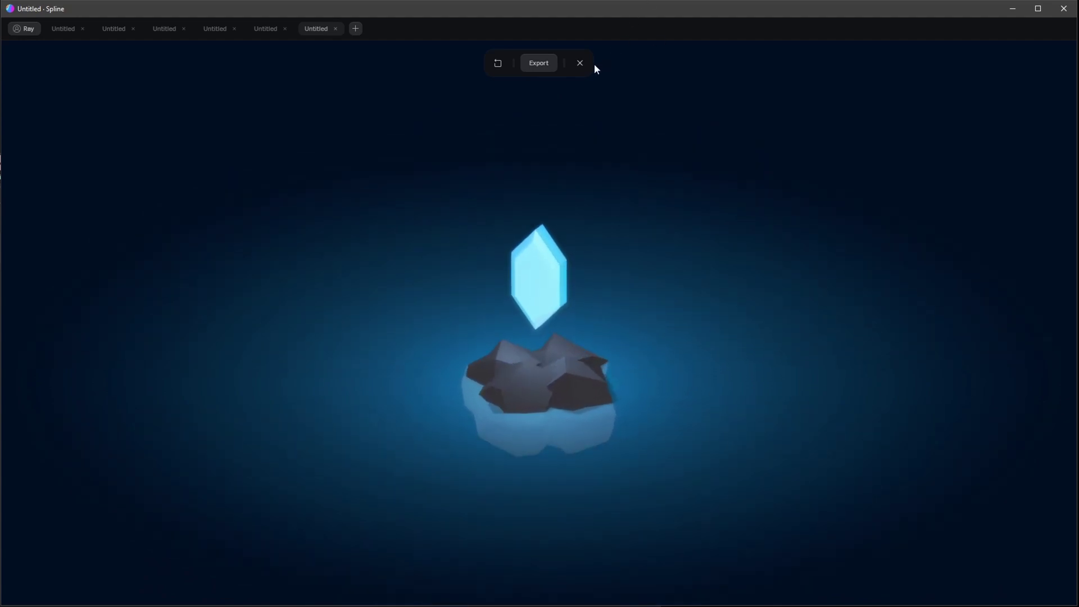
left_click_drag(727, 359, 704, 362)
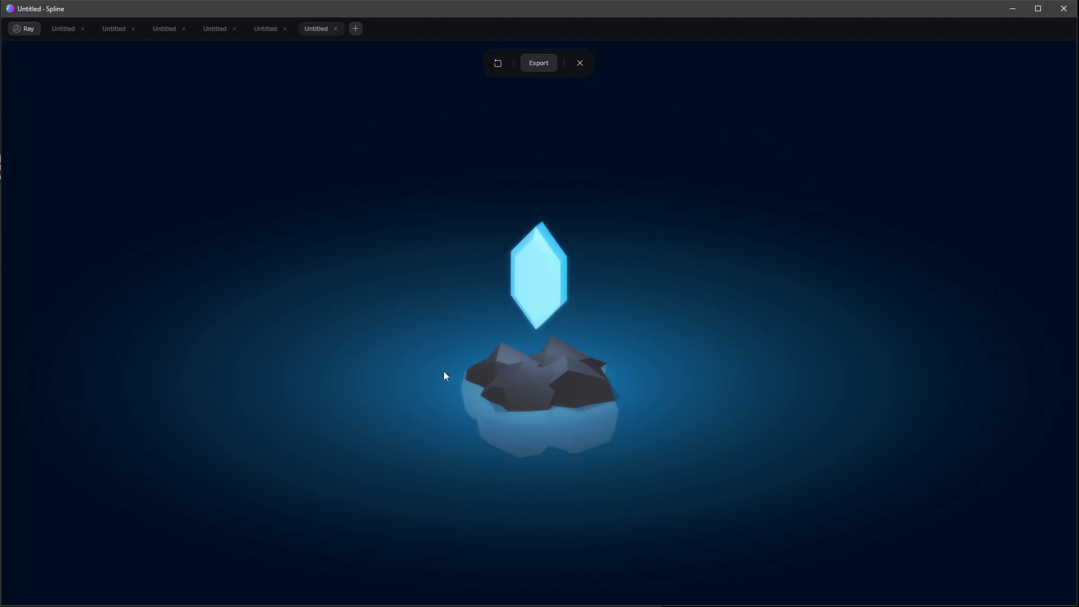
left_click_drag(655, 340, 700, 342)
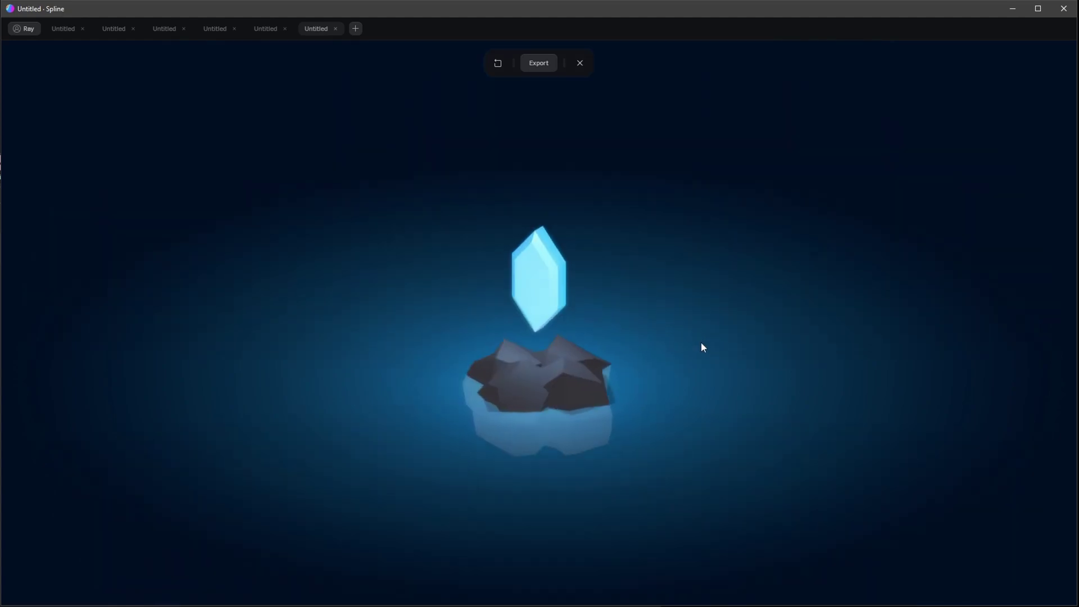